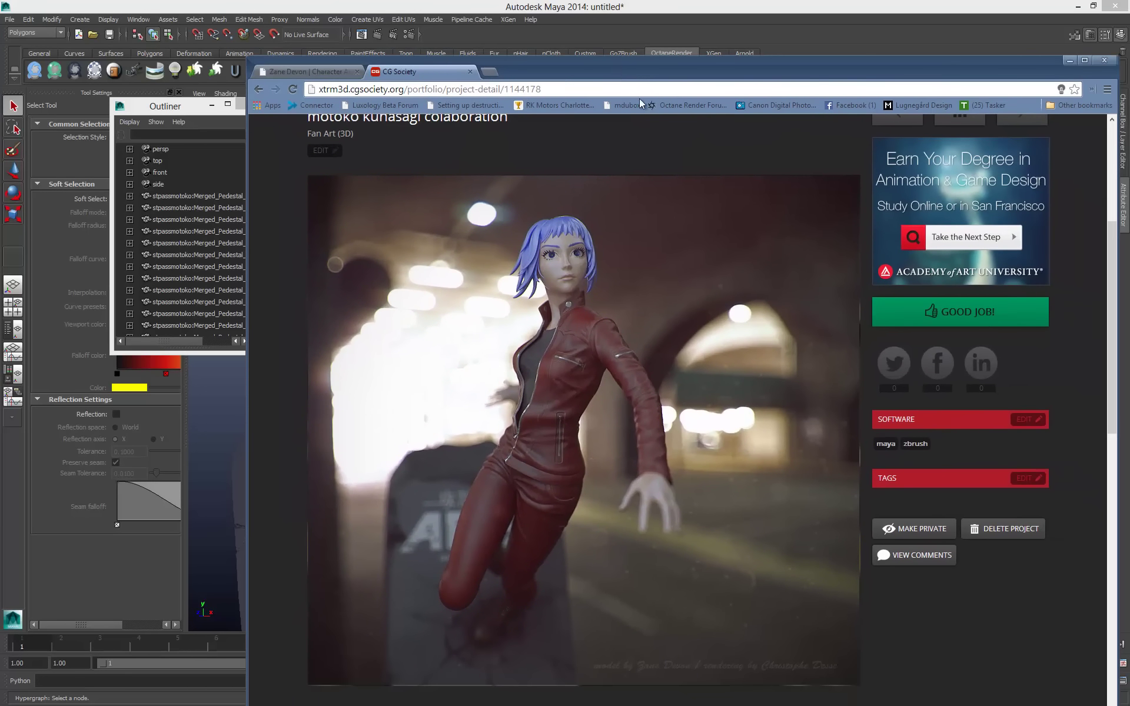
Look through the reference renders of the Motoko figure on the CGSociety project page.
drag(758, 77, 652, 29)
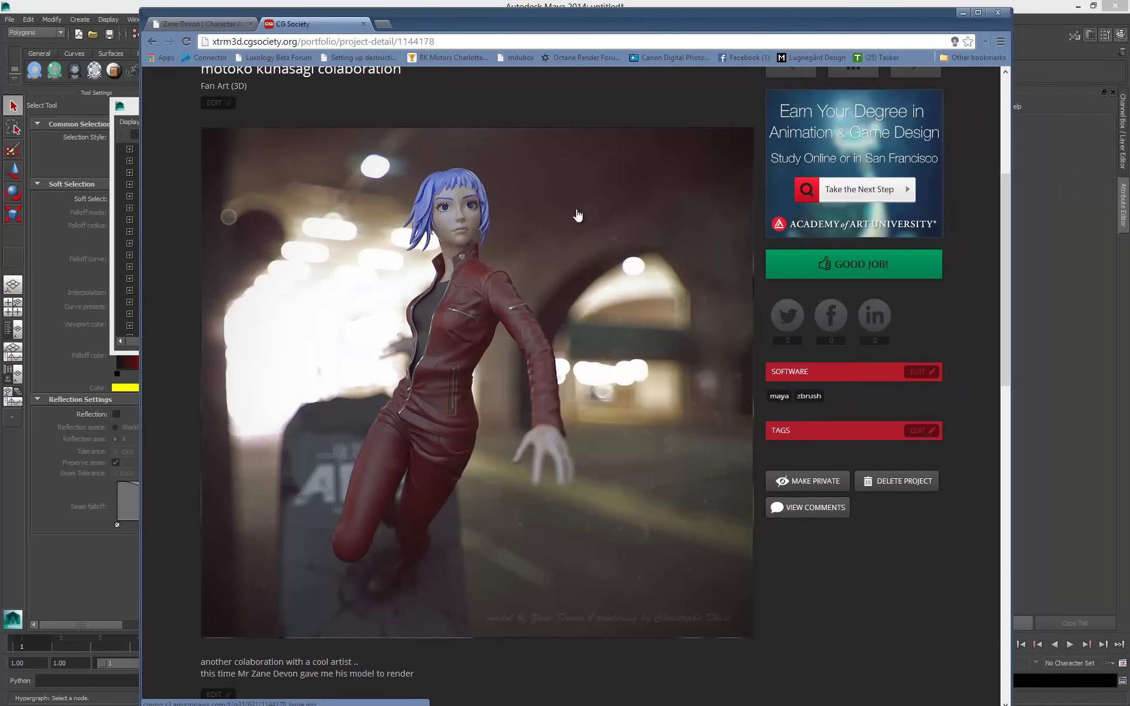
scroll(573, 217, down, 5)
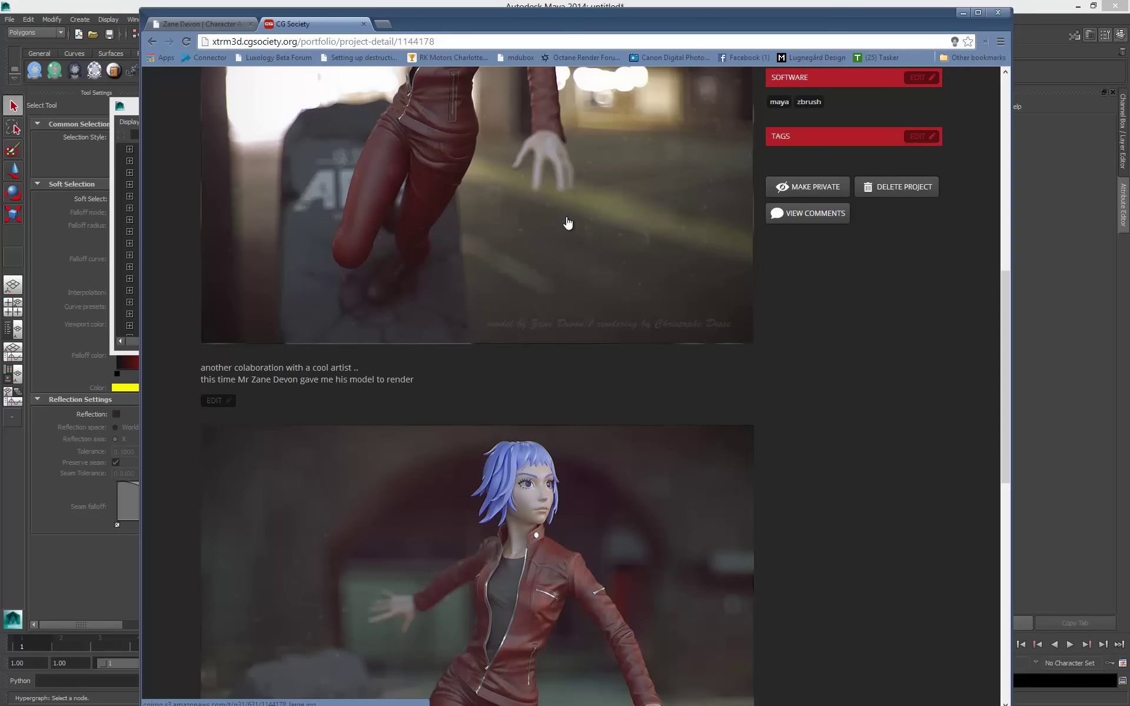
scroll(527, 250, down, 4)
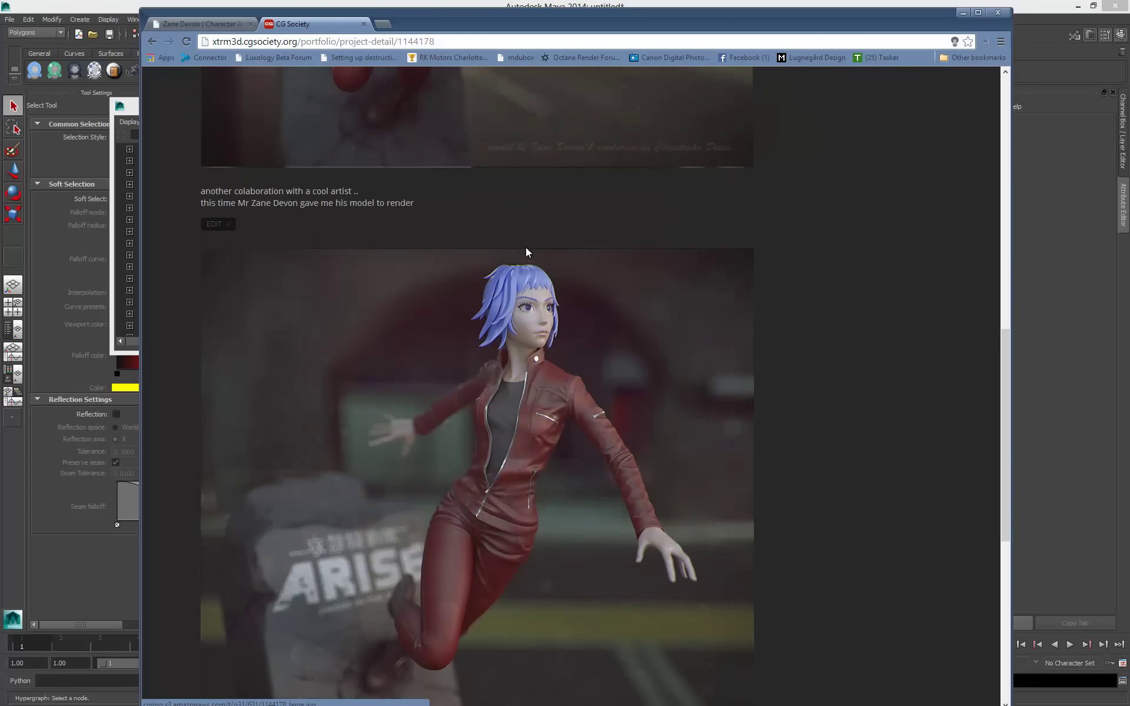
scroll(525, 251, down, 5)
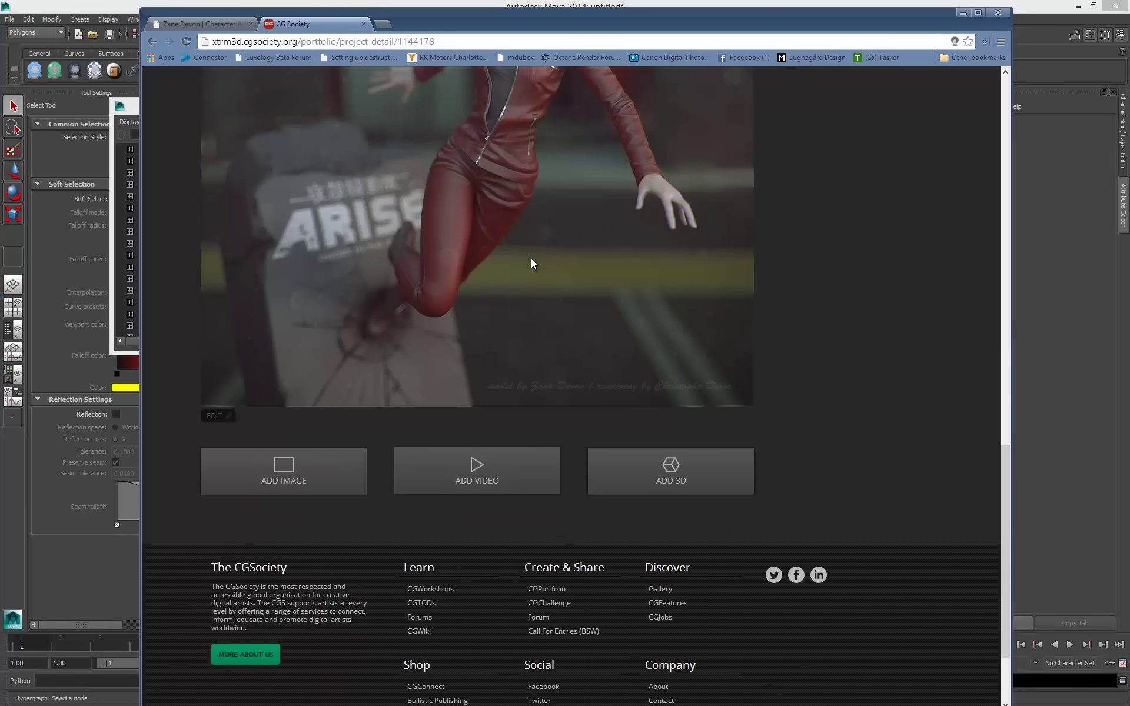
scroll(532, 259, up, 4)
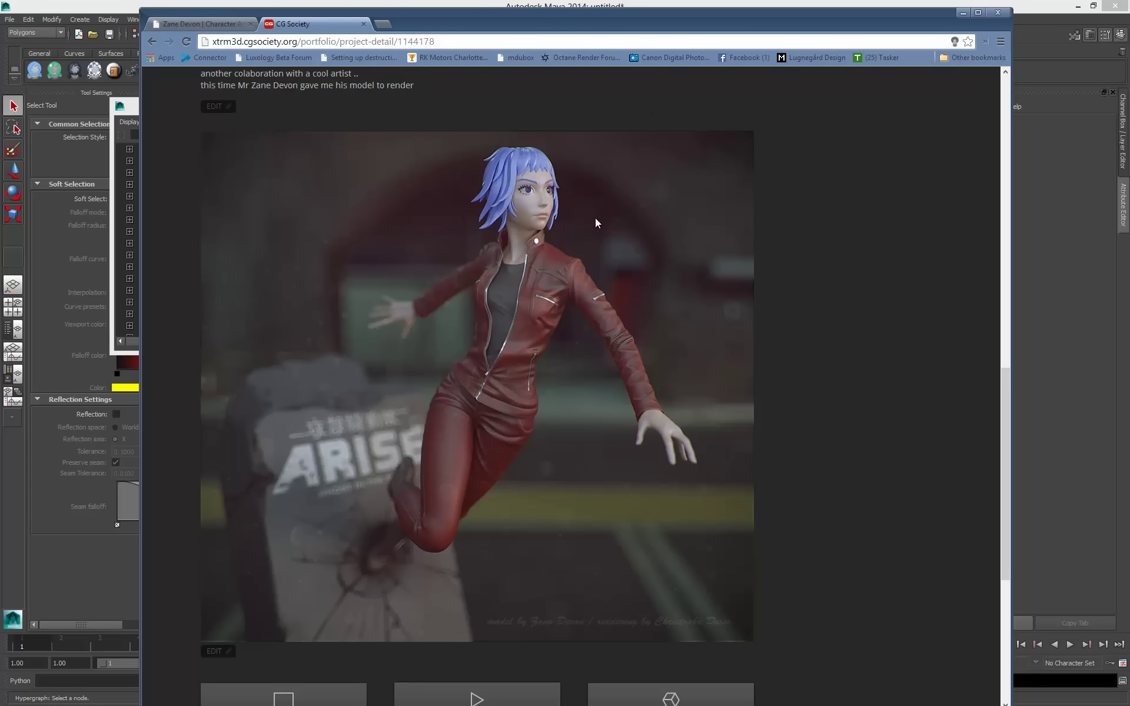
Browse the character artist's portfolio gallery in the other browser tab, and close that tab when done.
click(209, 24)
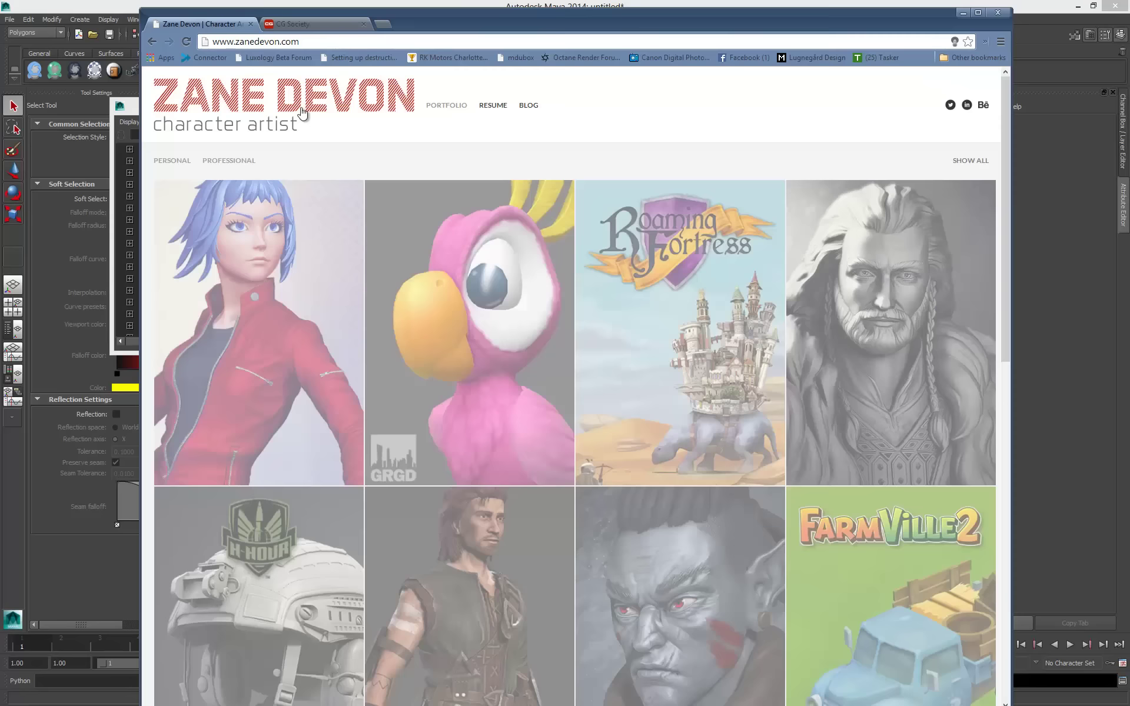
scroll(274, 244, down, 4)
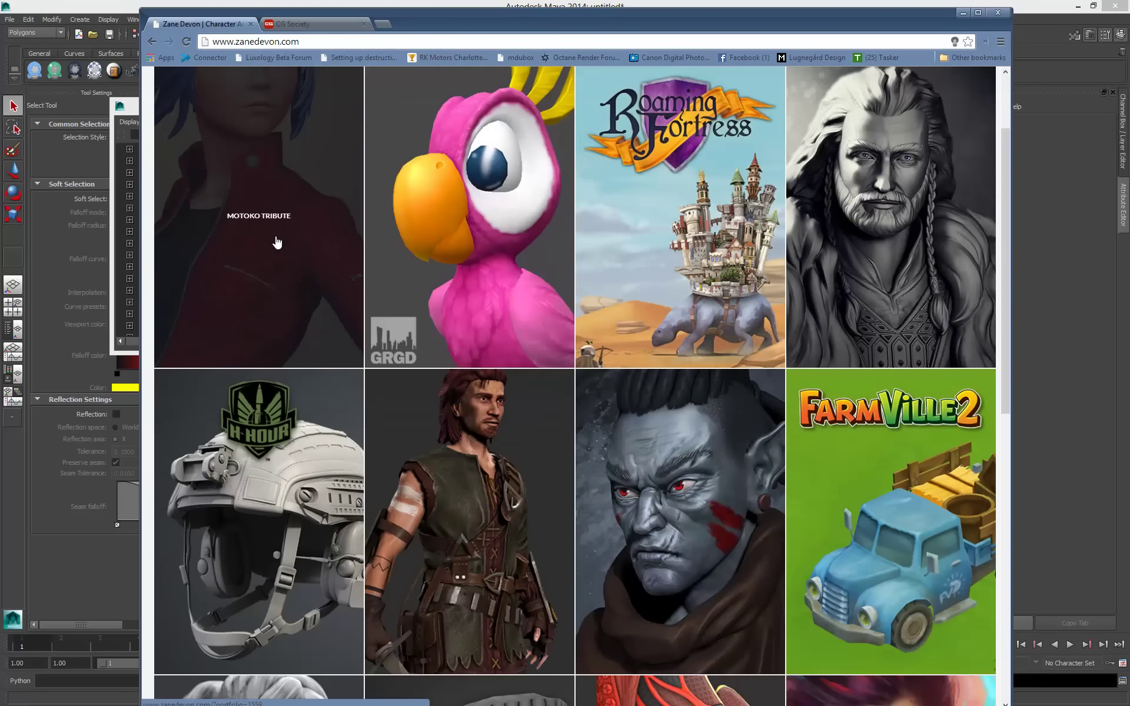
scroll(274, 243, down, 5)
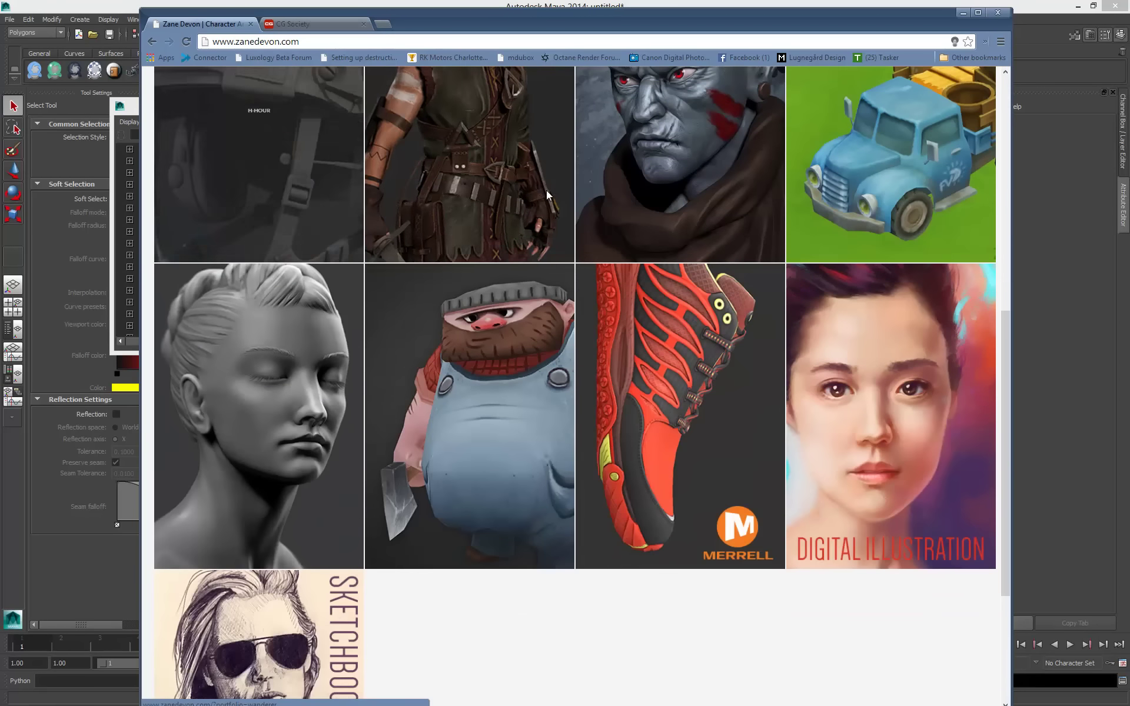
scroll(578, 204, up, 7)
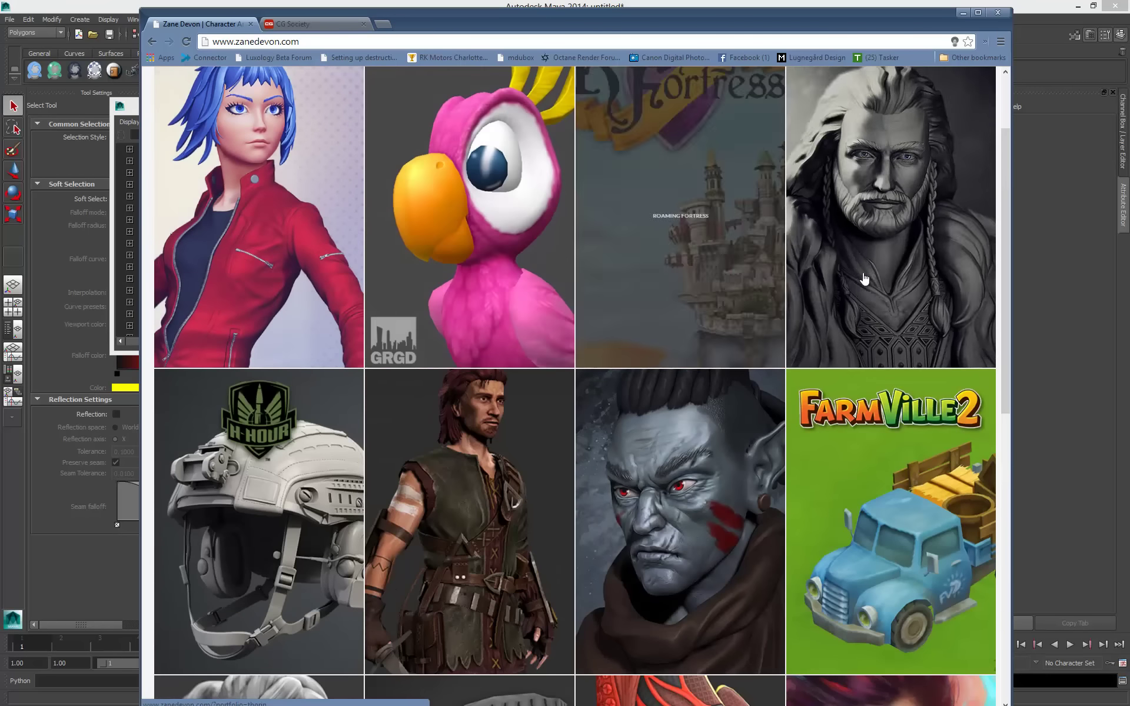
scroll(555, 195, down, 2)
scroll(558, 176, down, 6)
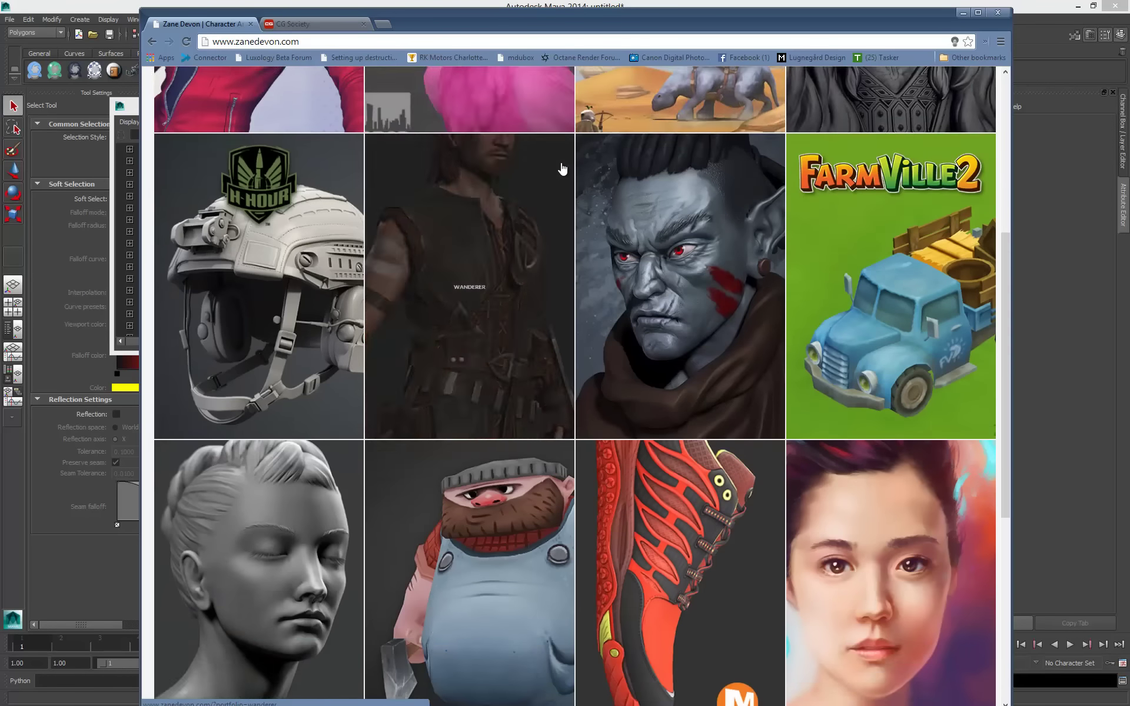
scroll(561, 159, up, 10)
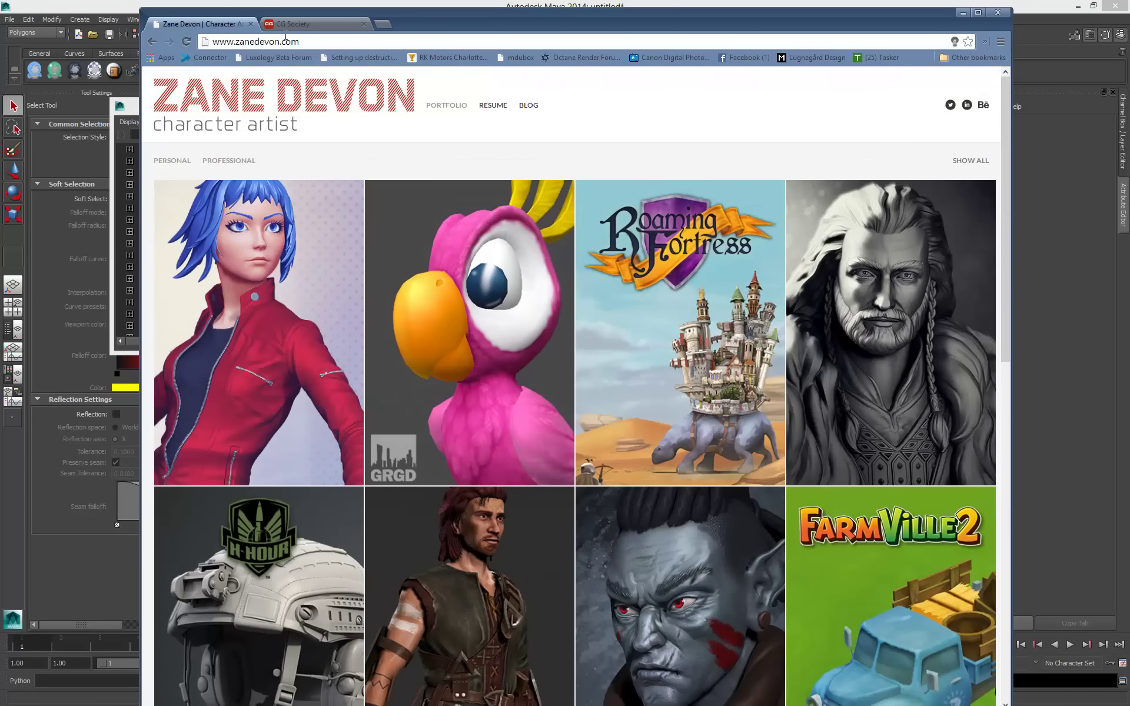
click(251, 25)
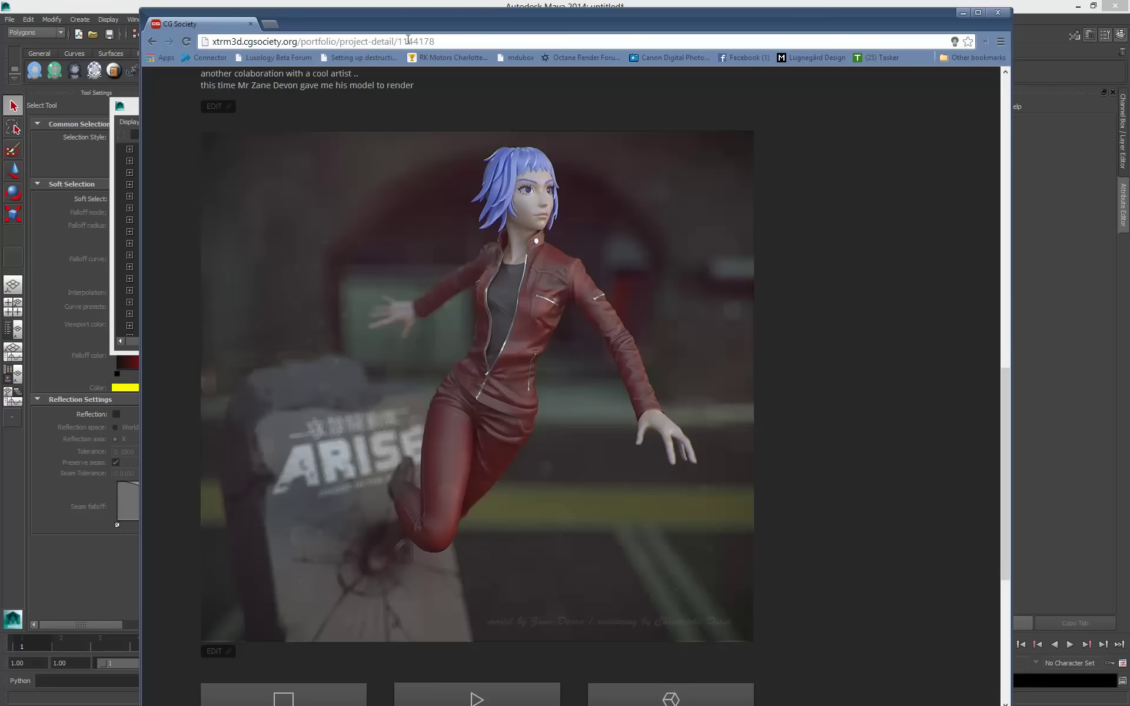
Switch to Maya and arrange the Hypershade and Render View windows so the material list and preview are accessible.
drag(401, 23, 253, 23)
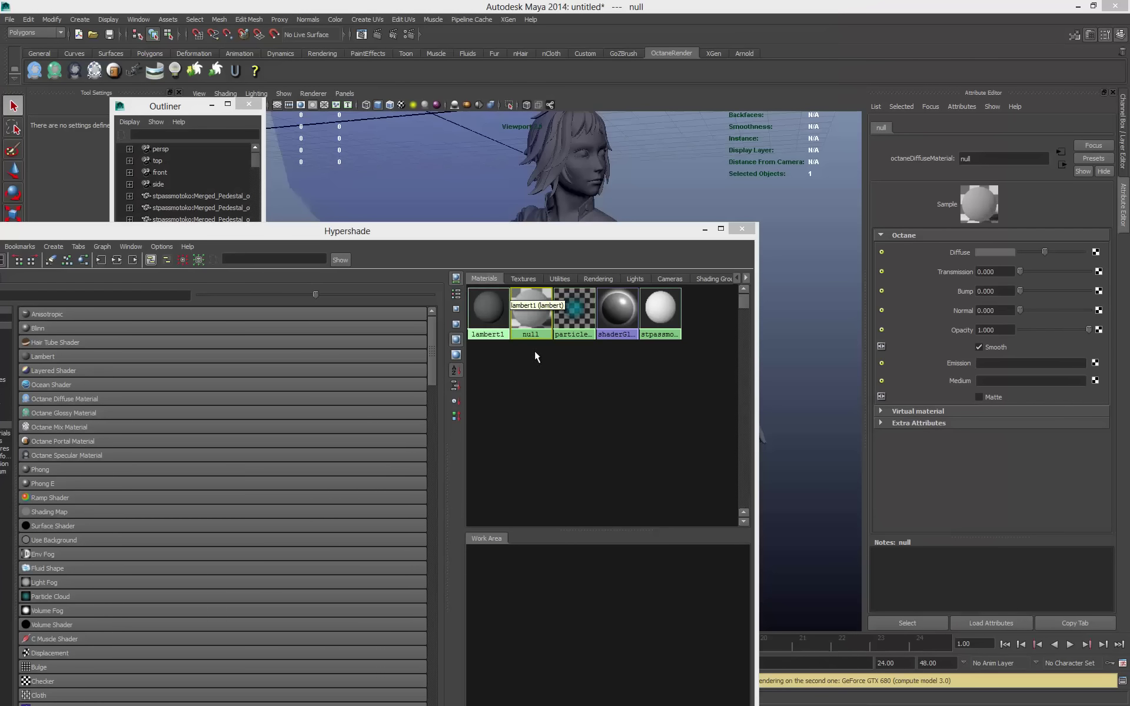
drag(665, 238, 338, 381)
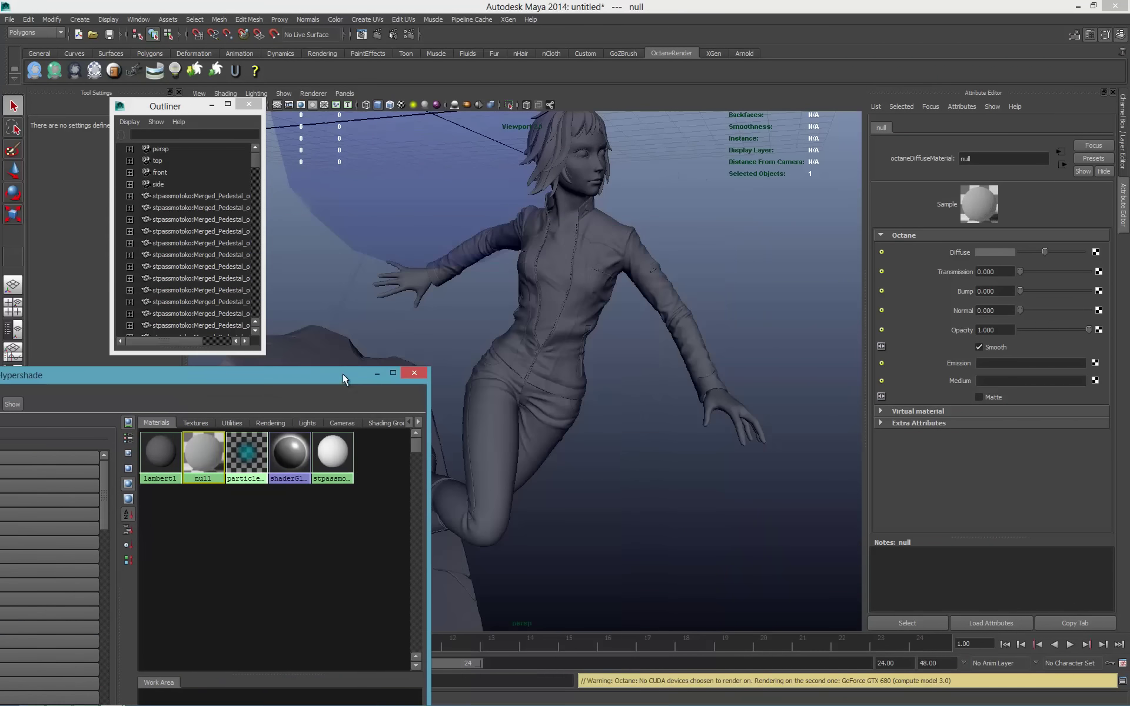
drag(217, 377, 551, 258)
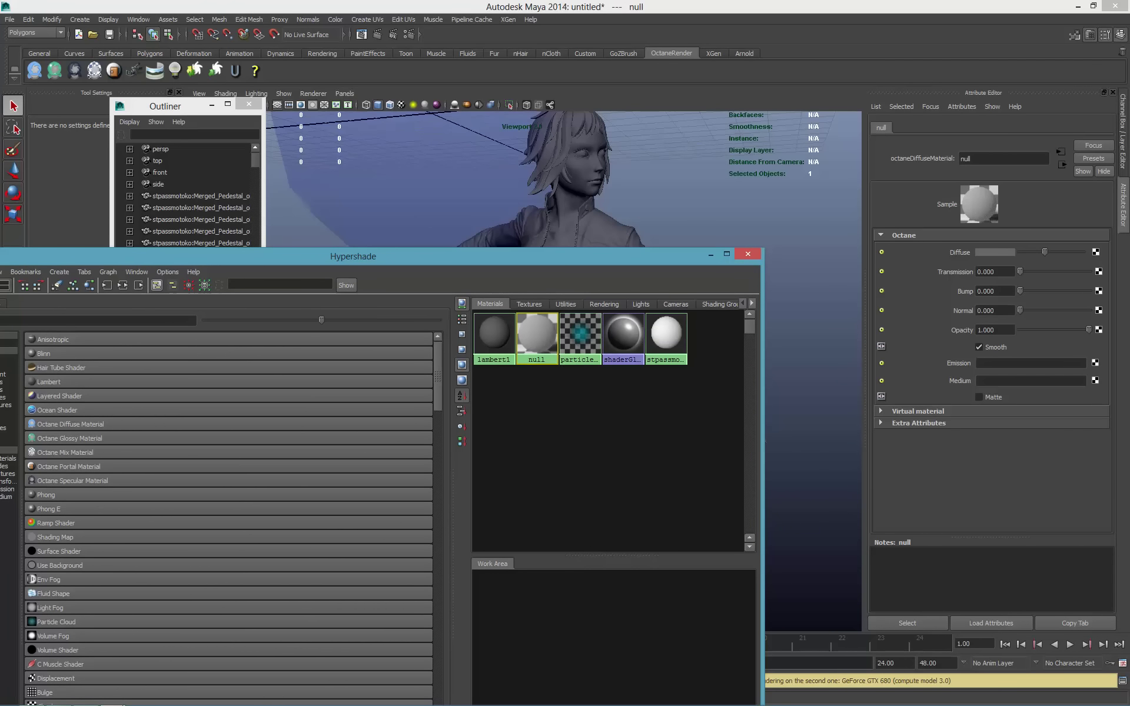
drag(1129, 135, 386, 39)
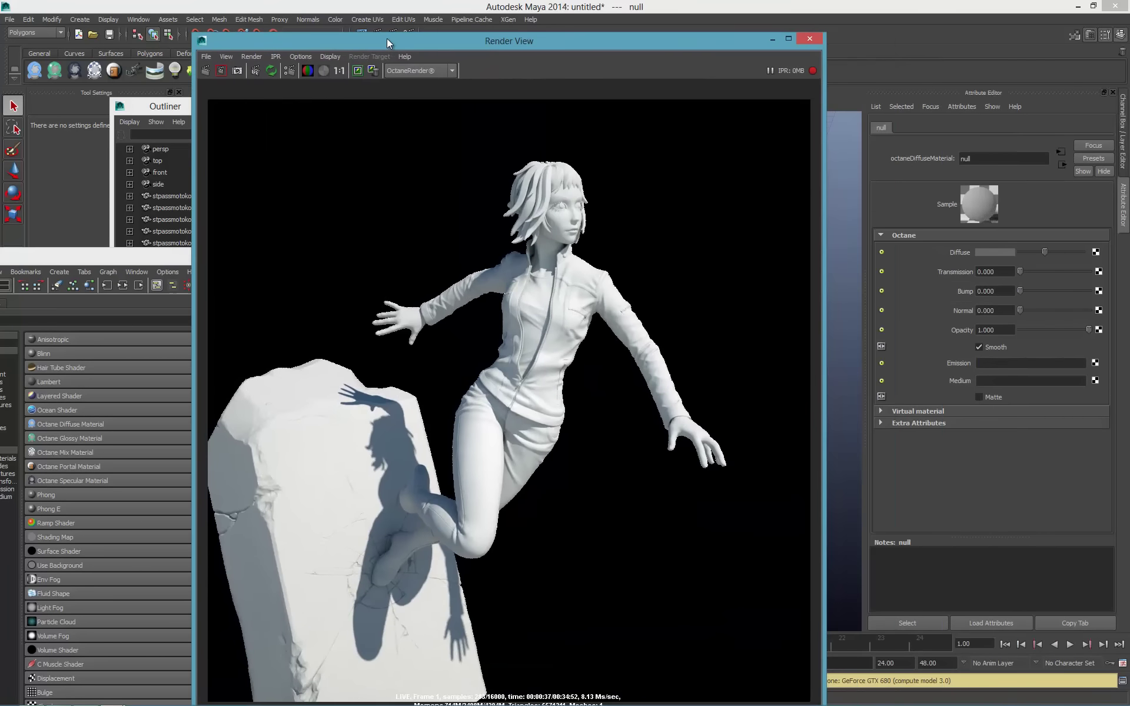
drag(686, 46, 541, 84)
drag(690, 260, 754, 220)
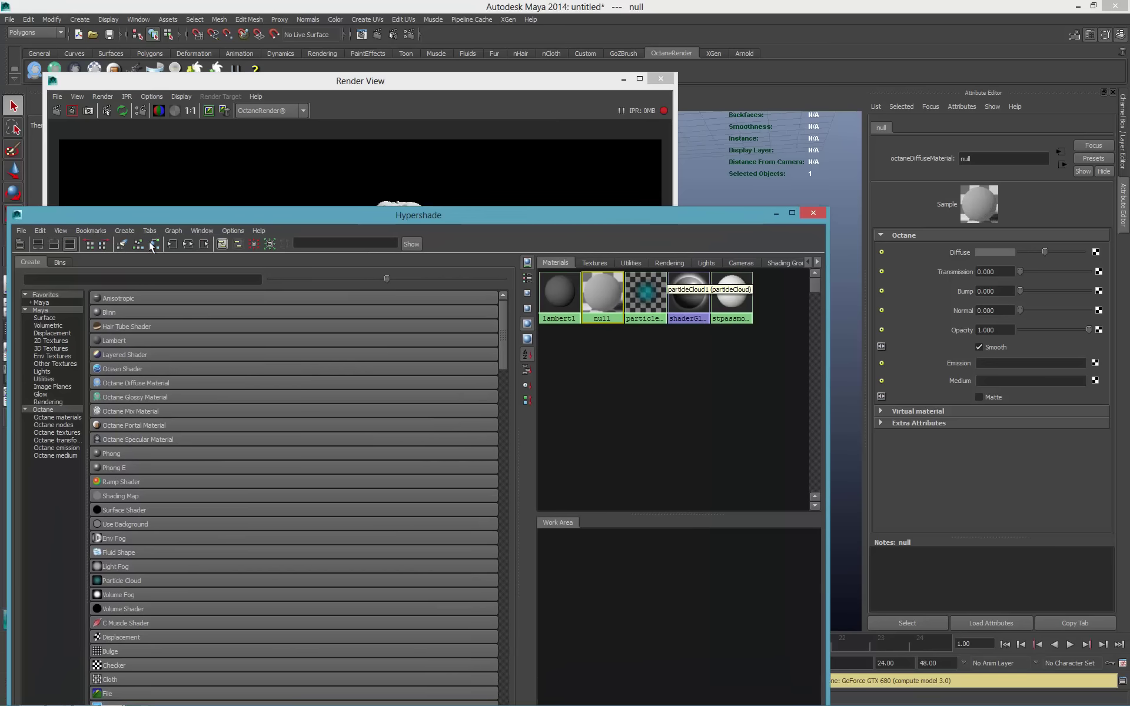
Create two Octane Glossy materials in the Hypershade.
click(63, 416)
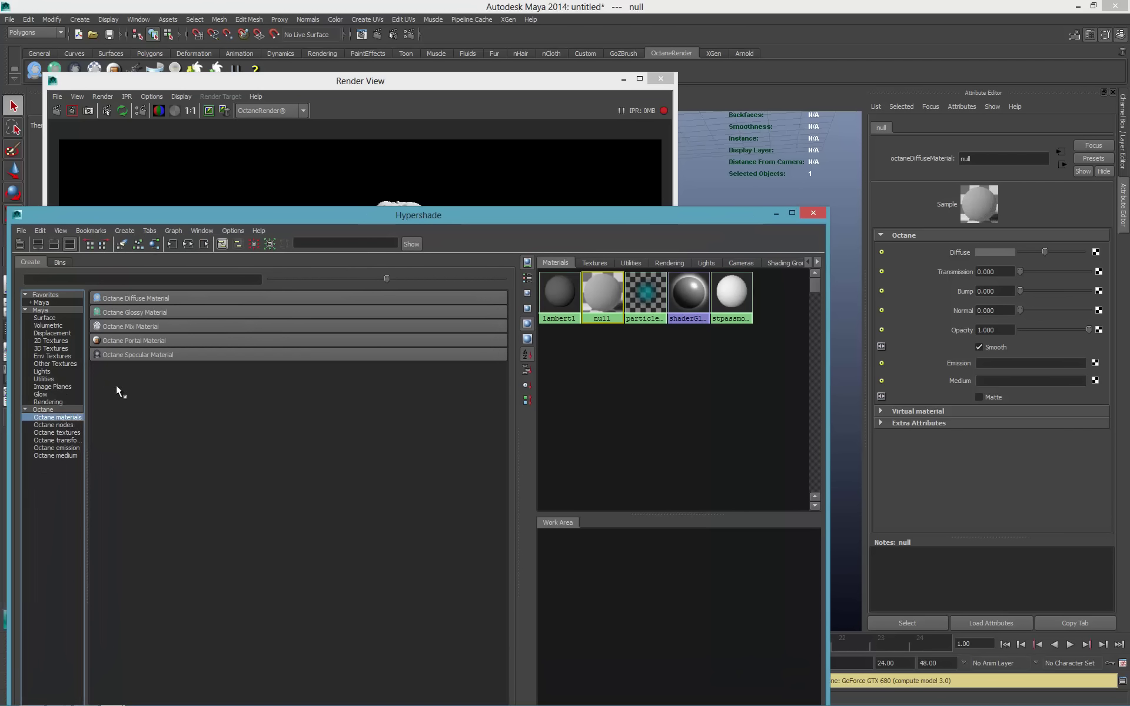
click(148, 310)
click(158, 312)
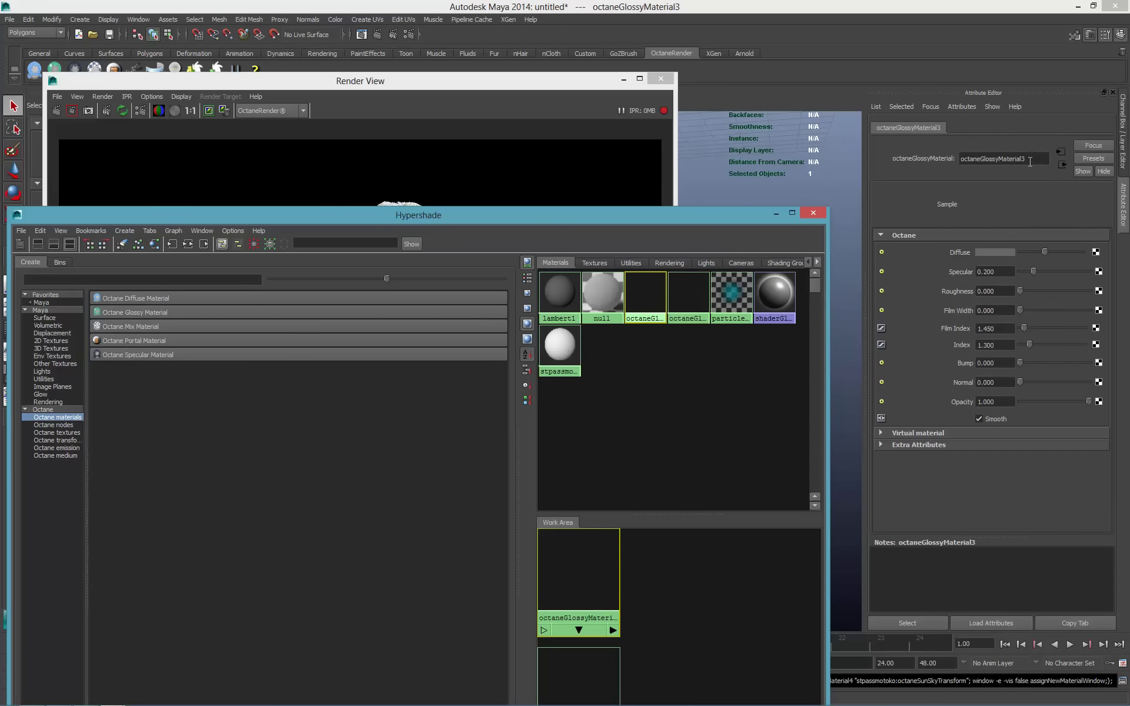
Rename the two new glossy materials as leather and chrome.
double_click(1002, 160)
text(leather)
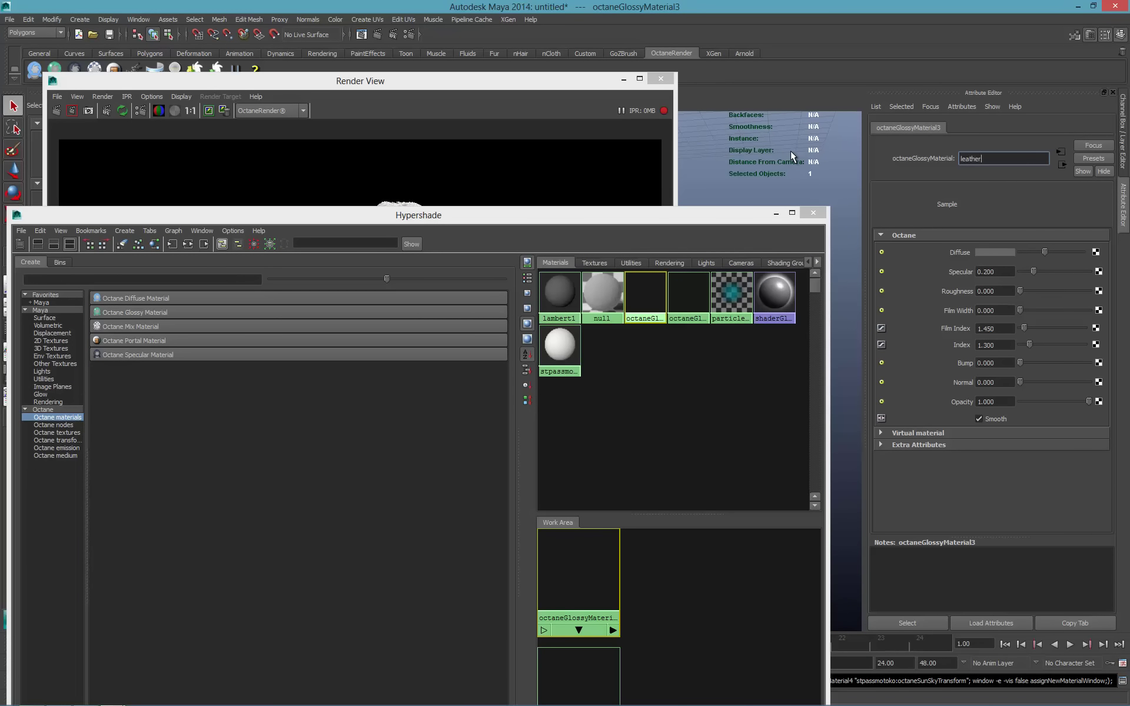
key(Return)
click(688, 294)
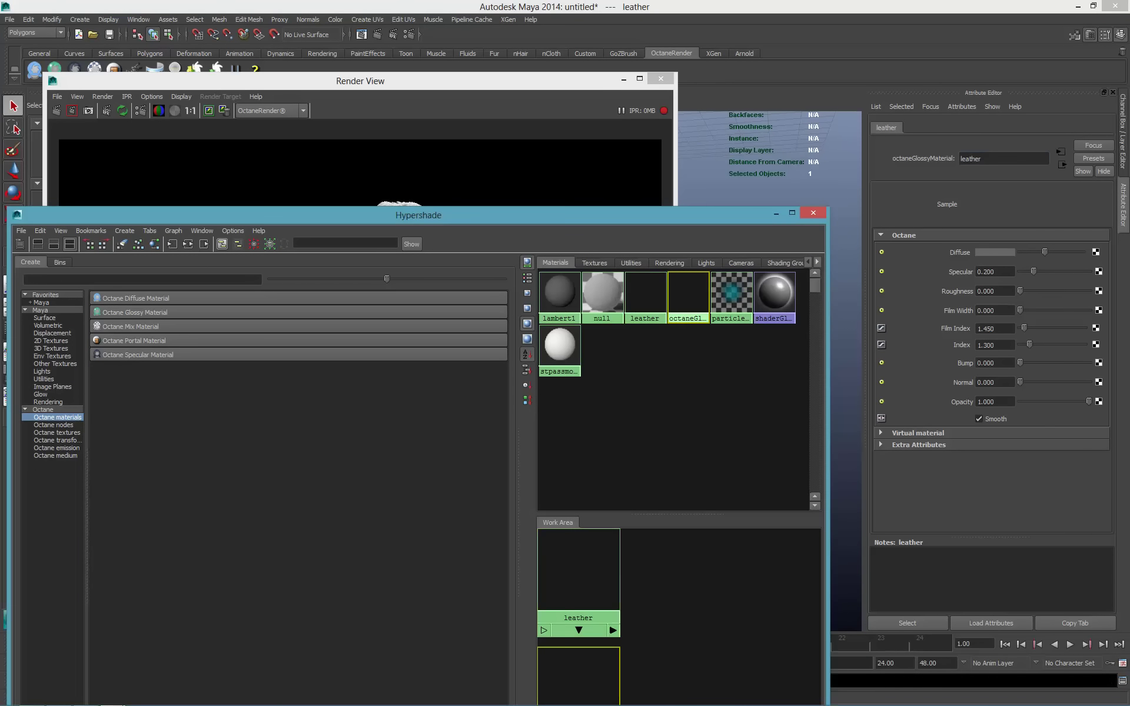
double_click(1027, 158)
text(chrome)
key(Return)
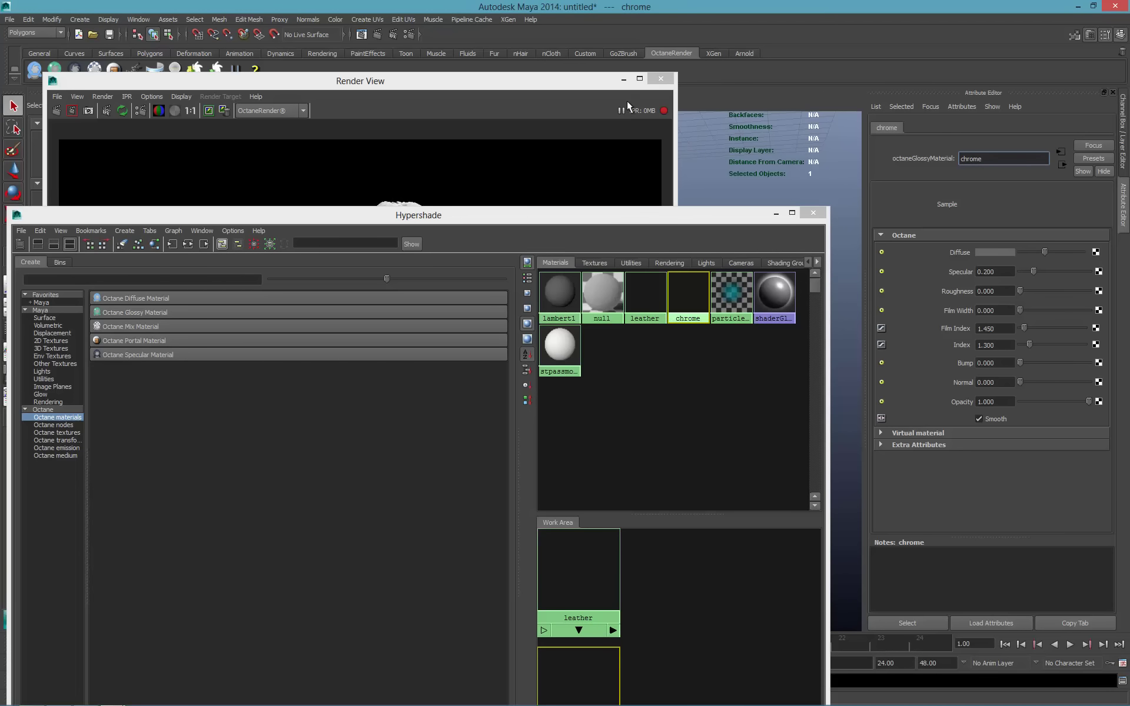
Set the leather material's diffuse colour to dark red and darken the chrome material's diffuse colour.
drag(612, 85, 458, 57)
drag(651, 208, 689, 313)
click(648, 406)
click(996, 252)
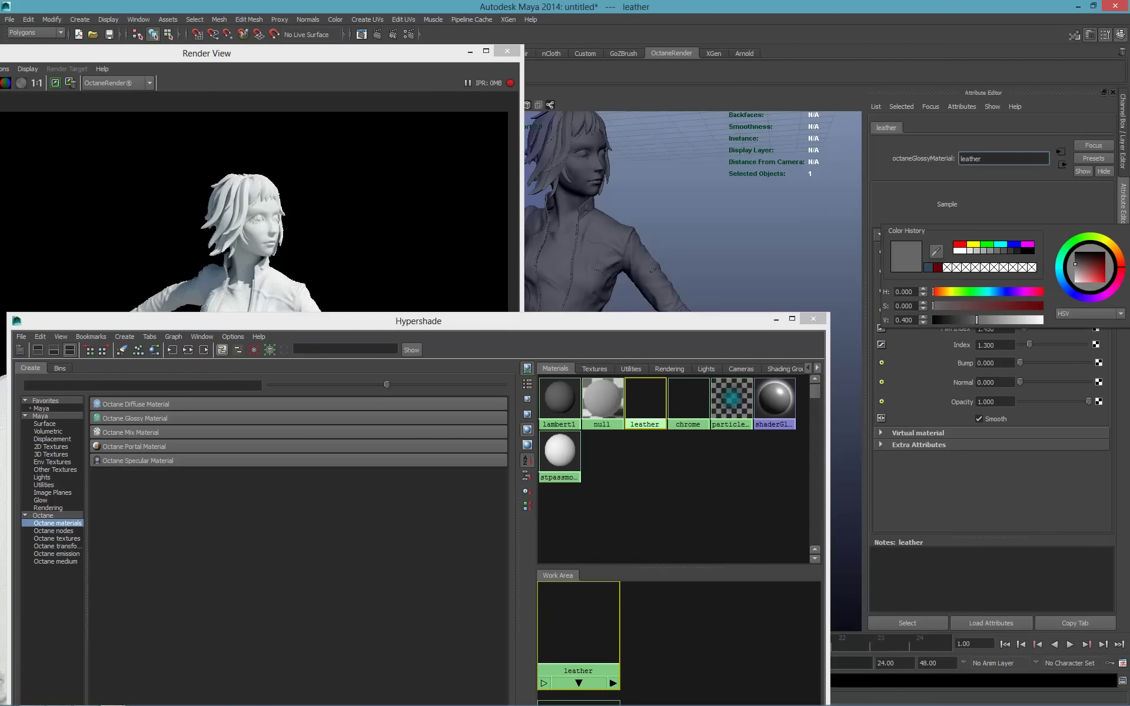
drag(1078, 263, 1105, 264)
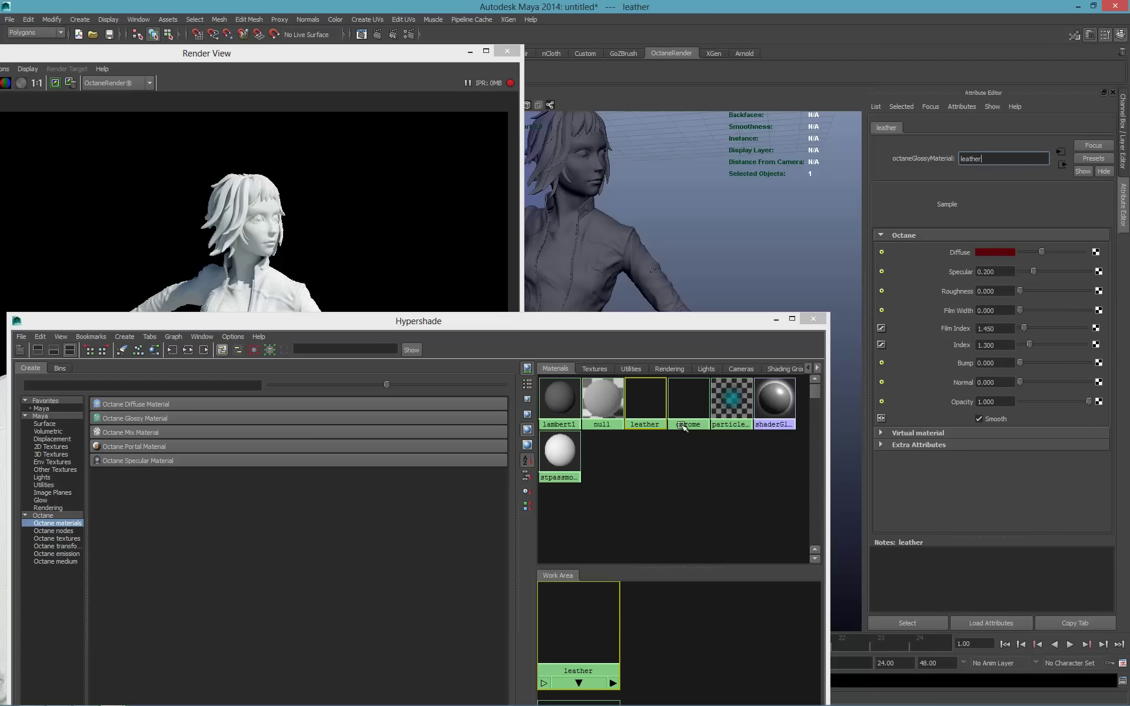
click(699, 412)
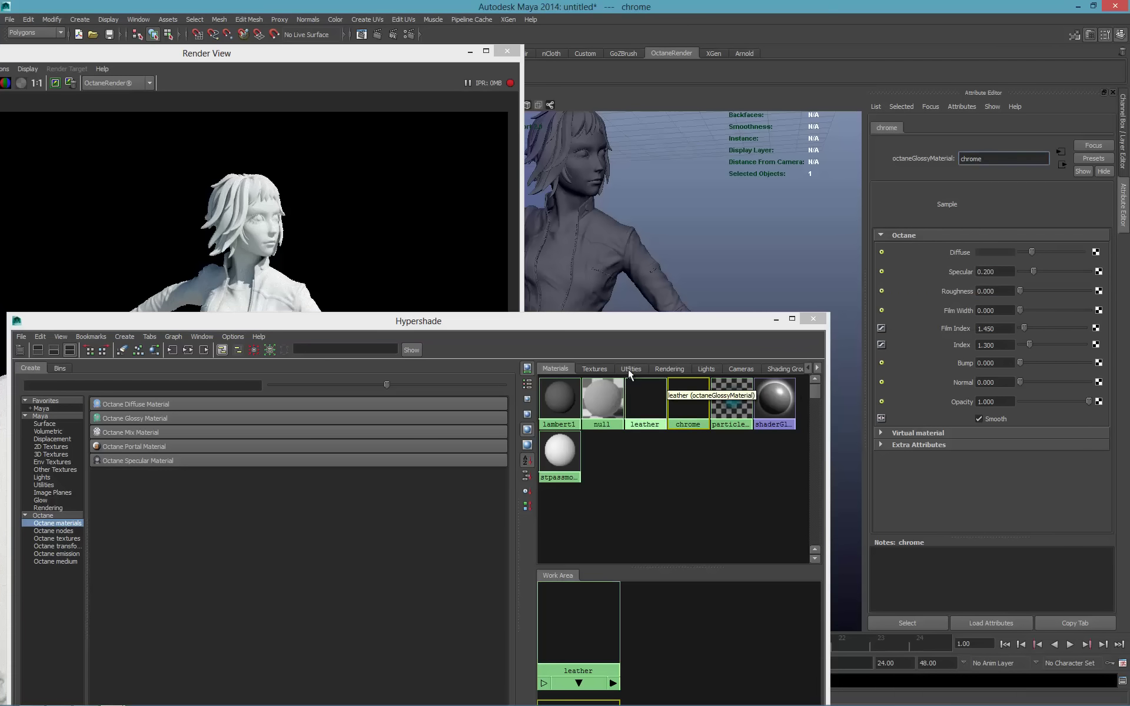
Assign the leather material to the figure's jacket and trousers meshes.
drag(660, 328, 717, 334)
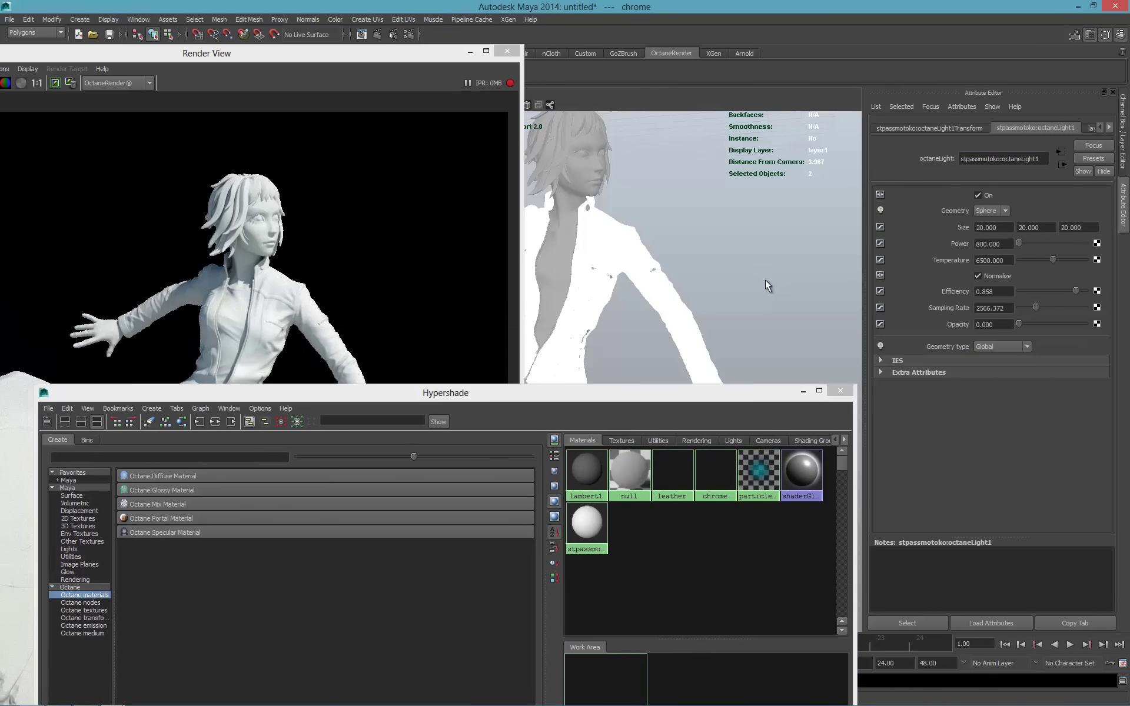
drag(775, 305, 774, 305)
drag(656, 342, 736, 332)
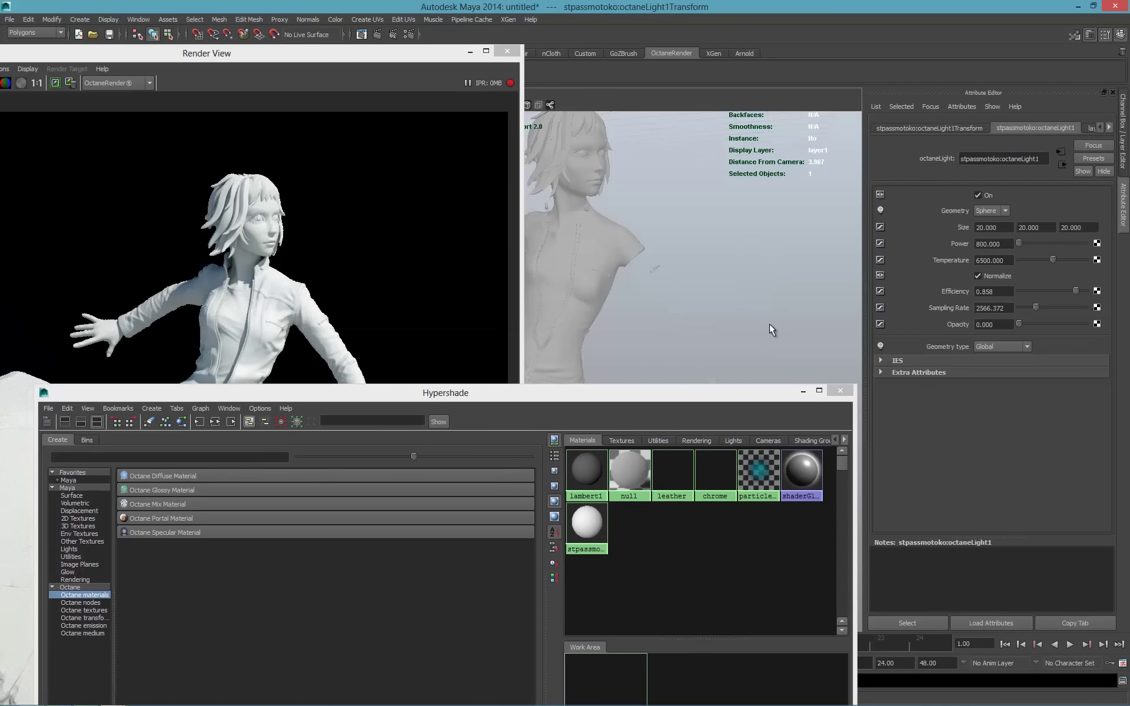
drag(630, 392, 654, 591)
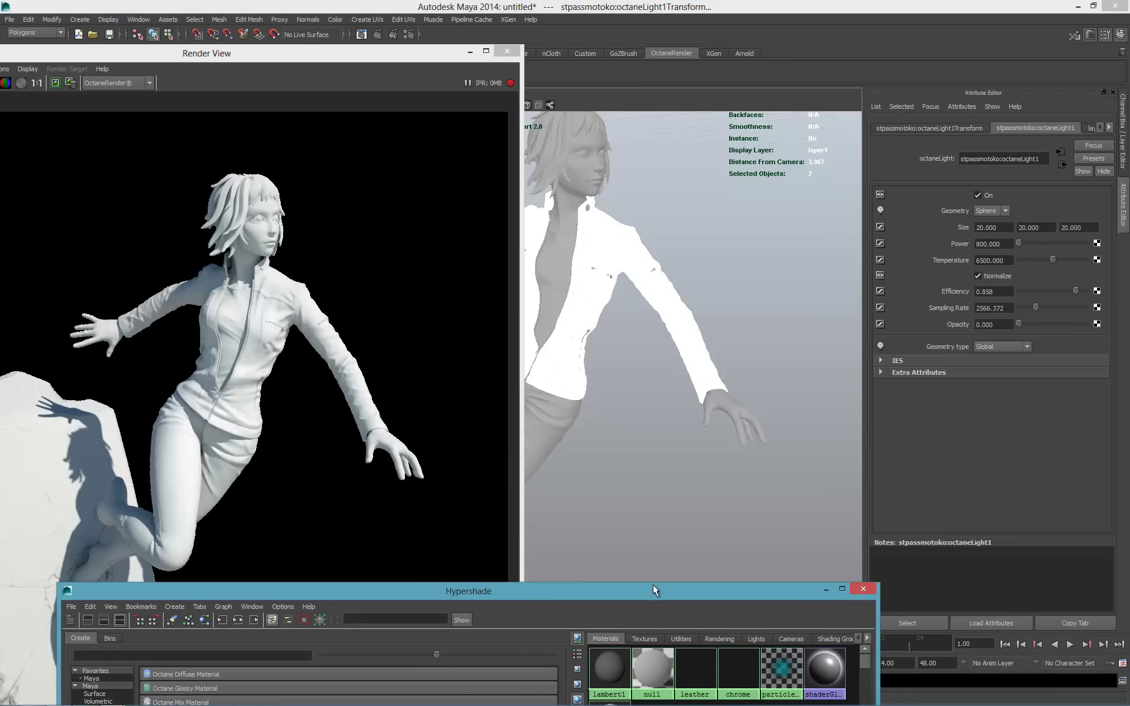
shift+click(559, 425)
drag(726, 591, 705, 432)
middle_drag(678, 509, 693, 513)
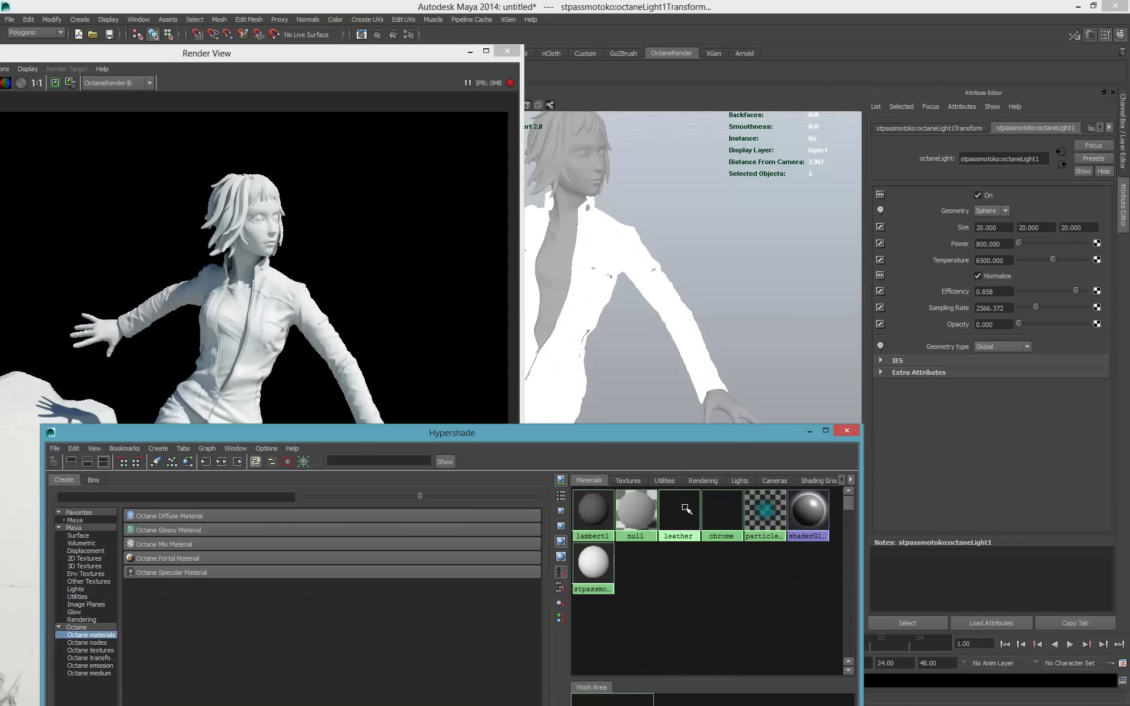
right_drag(685, 509, 676, 479)
Assign the chrome material to the suit's zippers and collar button, and render the figure with the new materials.
click(588, 206)
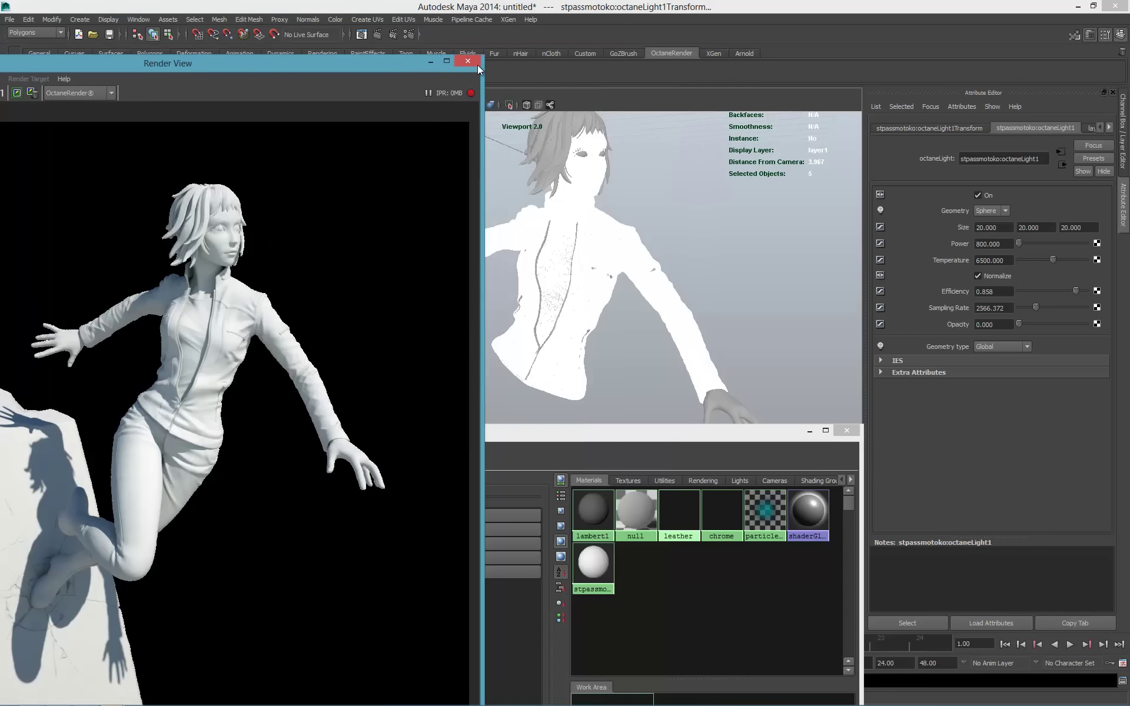
click(474, 62)
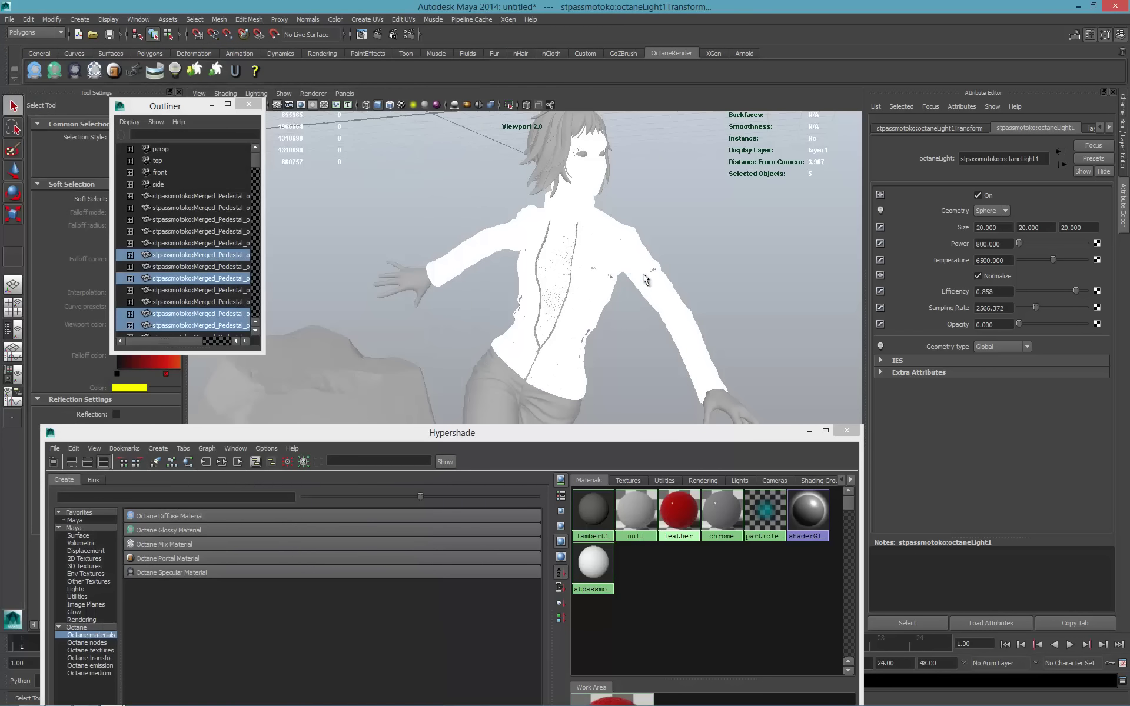
shift+click(678, 287)
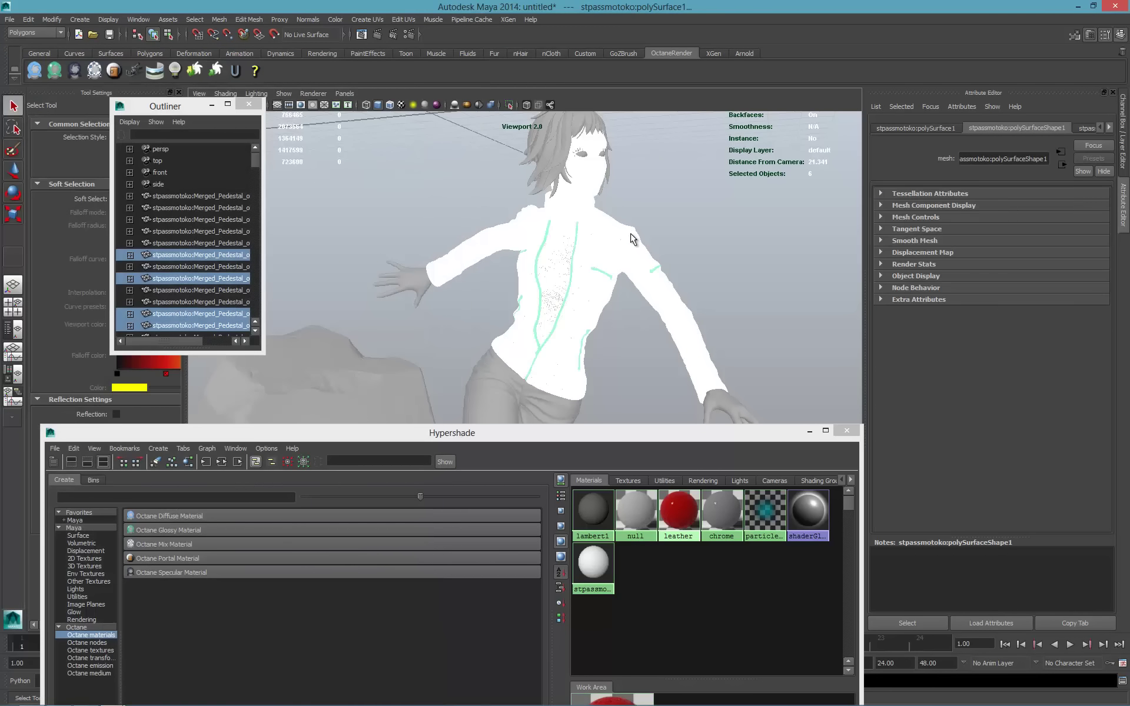
ctrl+drag(631, 235, 676, 229)
shift+click(676, 197)
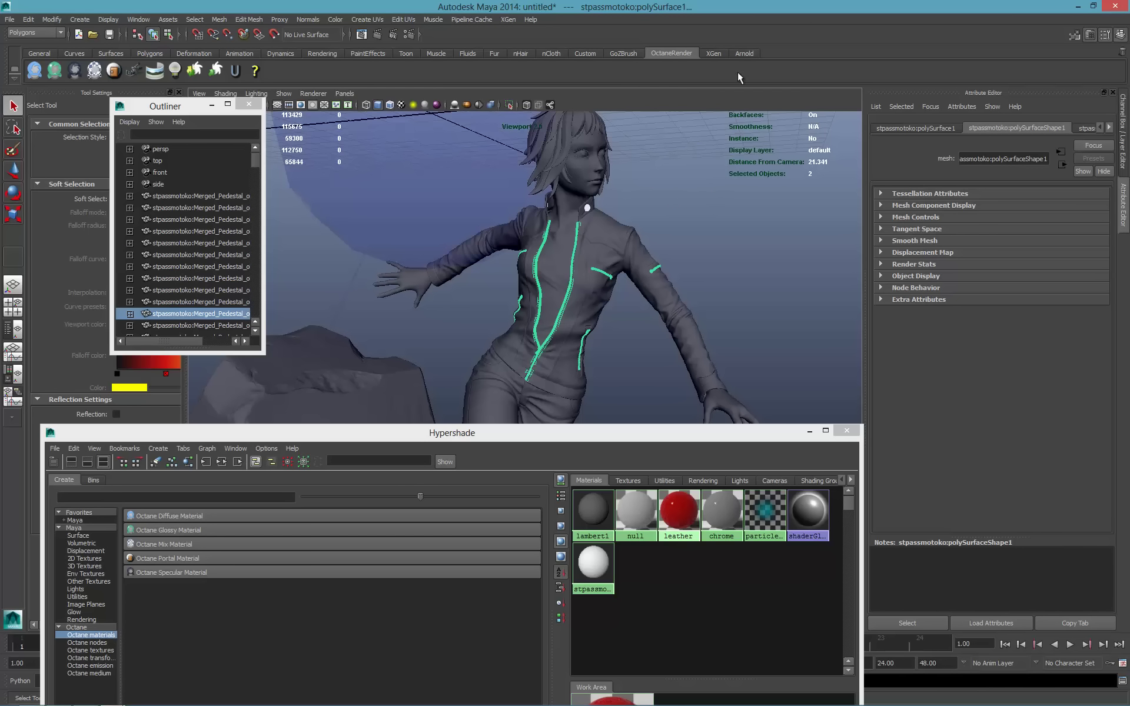
right_click(728, 516)
right_drag(728, 515, 724, 487)
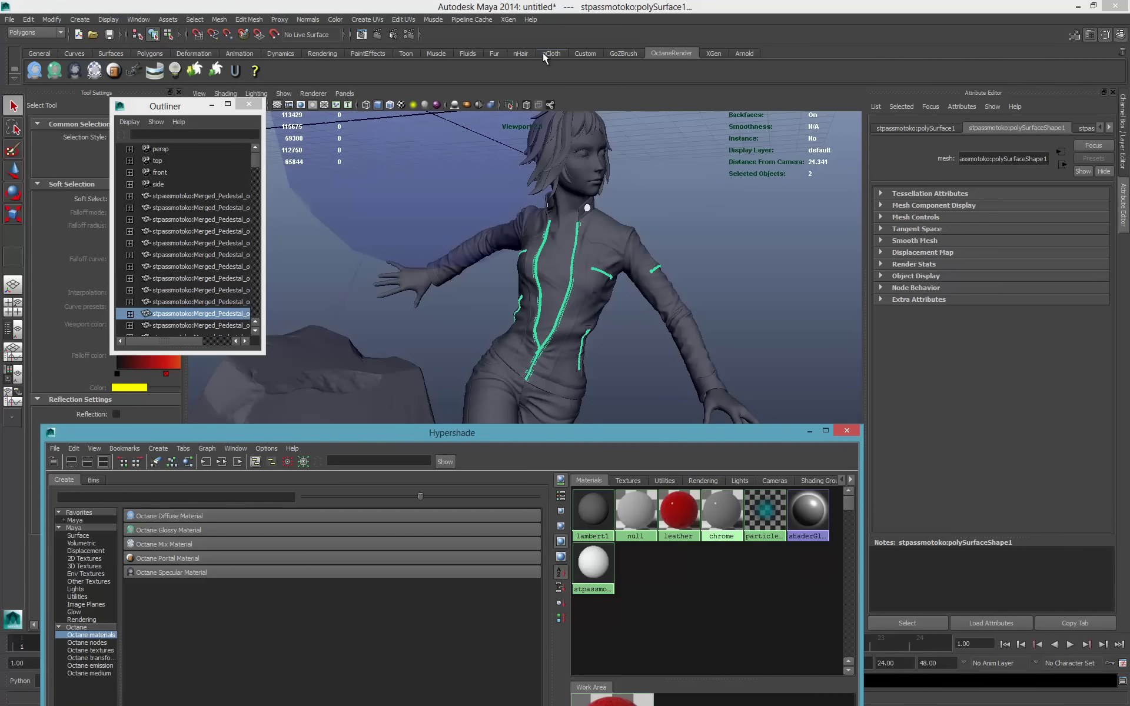
click(393, 35)
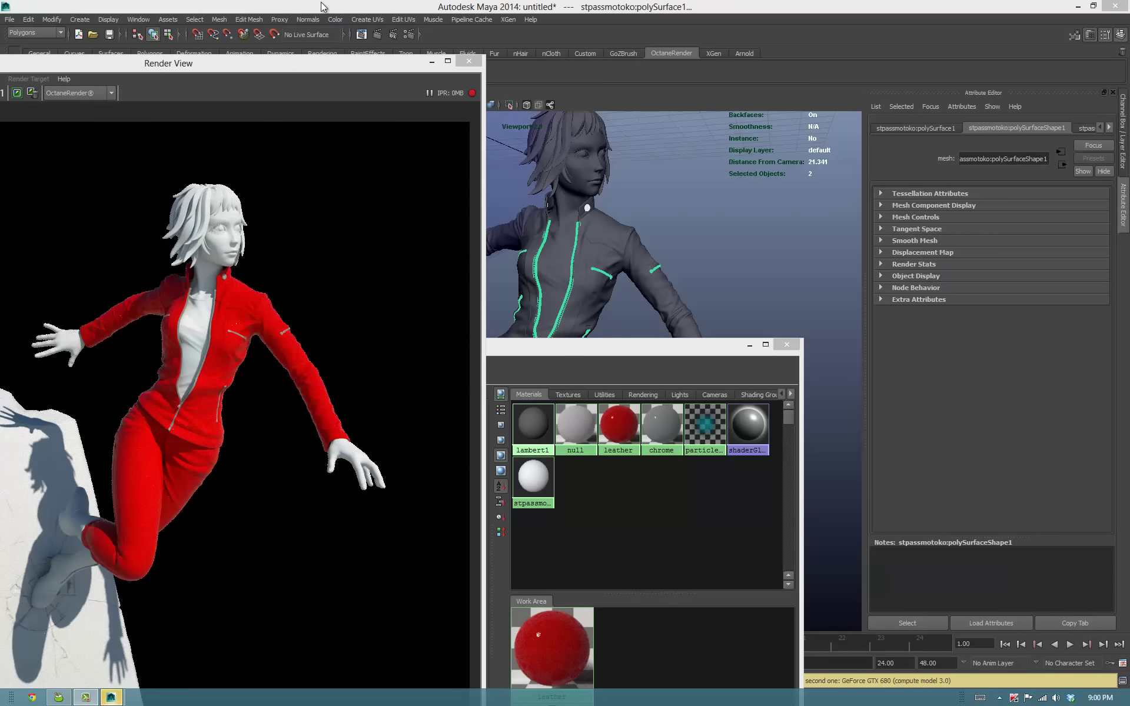
Arrange the render and material windows side by side and set the leather material's Index to 0.100.
drag(344, 62, 454, 84)
drag(679, 344, 618, 413)
drag(766, 296, 1012, 134)
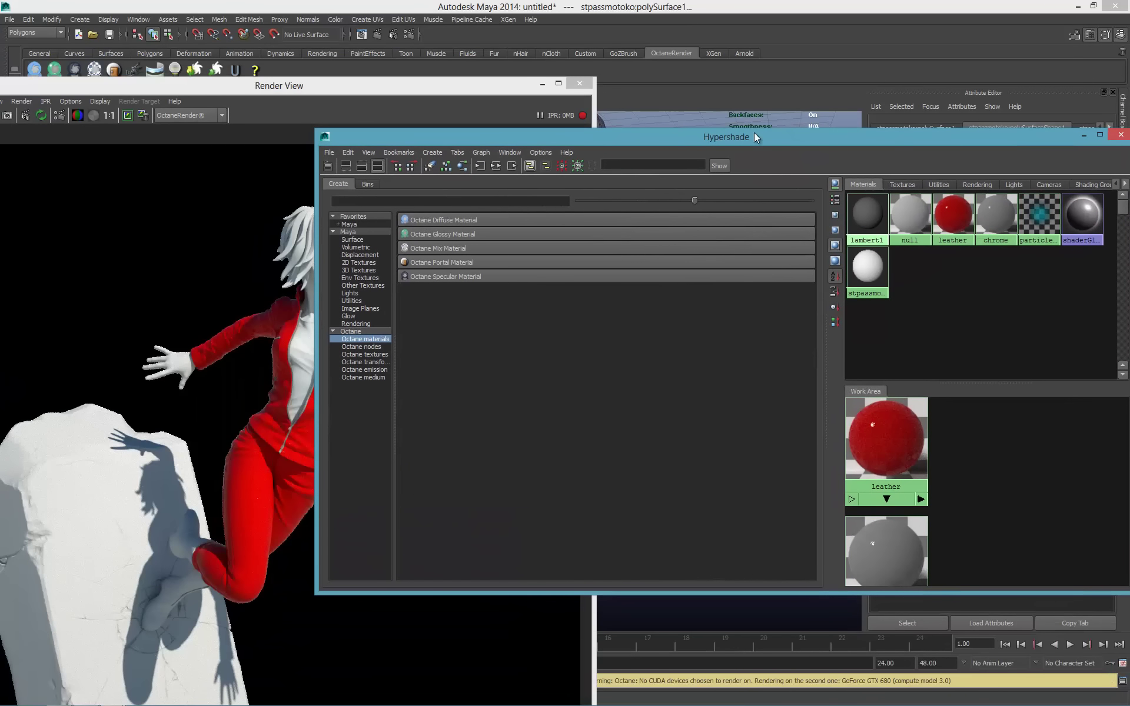
drag(427, 77, 551, 60)
click(899, 171)
drag(891, 136, 145, 162)
drag(504, 72, 655, 74)
click(1020, 346)
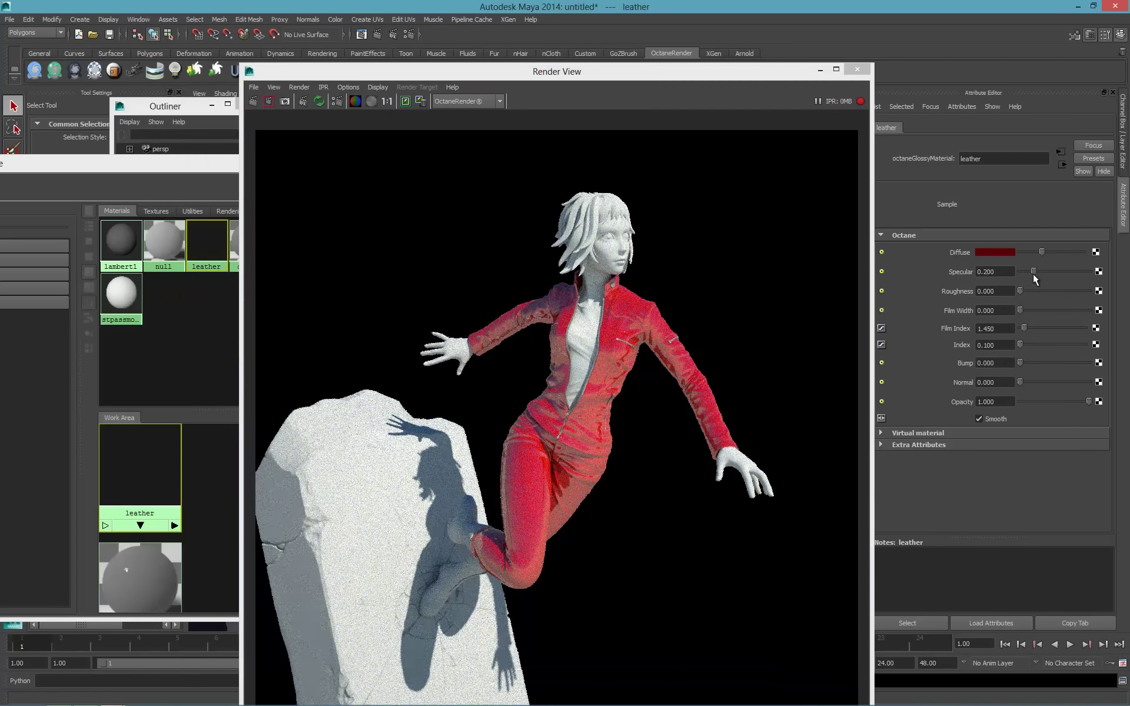
Connect an Octane RGBSpectrum Texture to the leather material's Specular and give it a blue colour.
click(1098, 272)
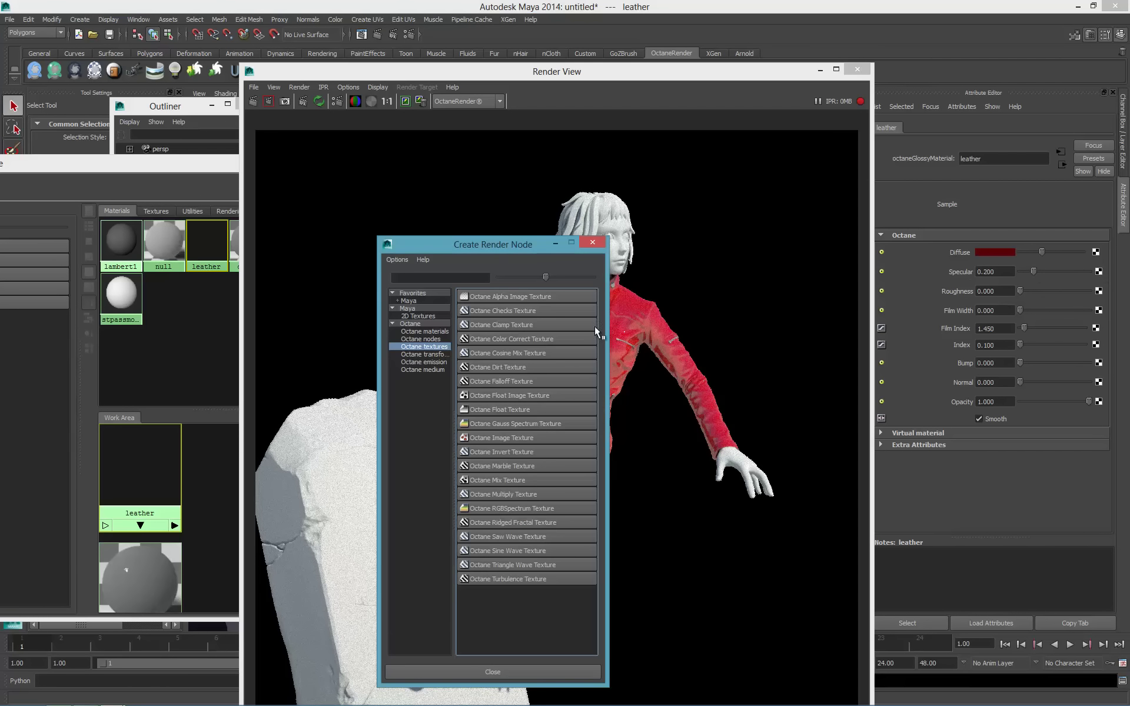
click(509, 509)
click(1027, 194)
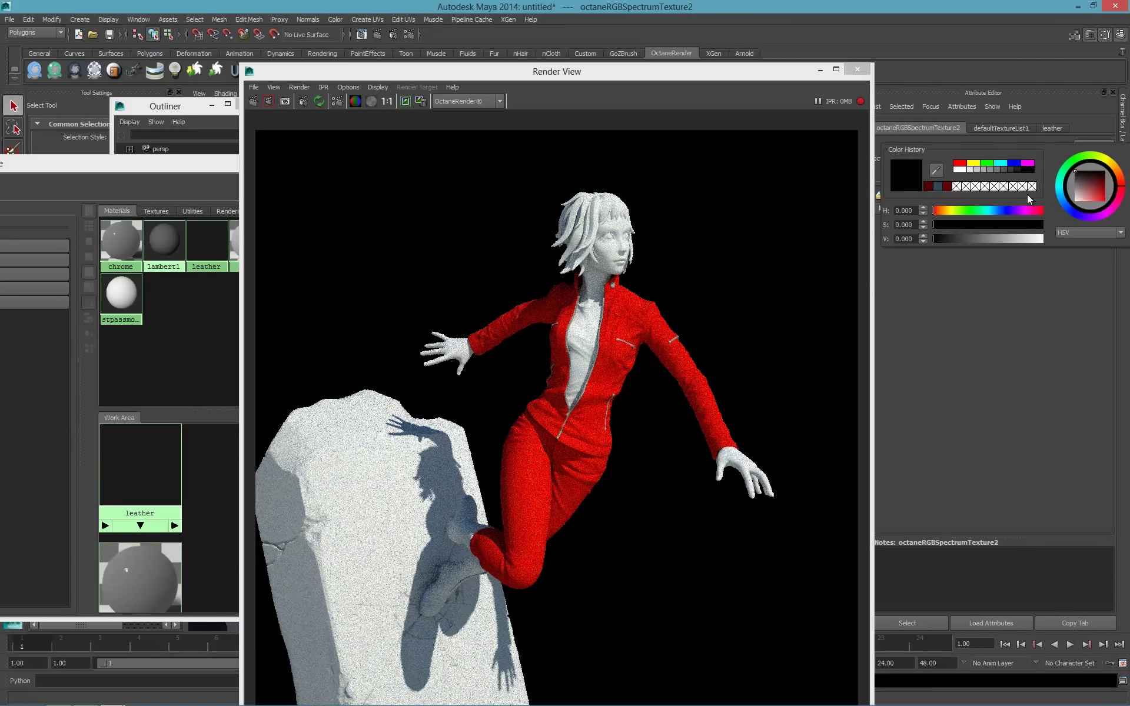
drag(1082, 205, 1089, 184)
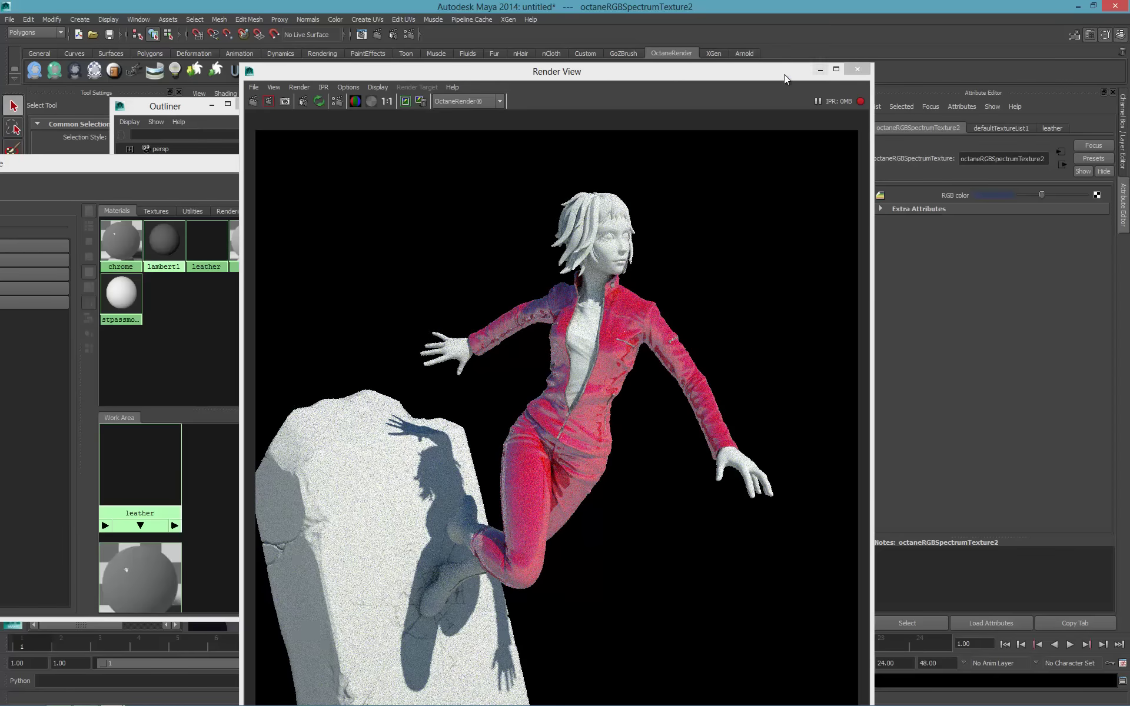
Set the leather material's Roughness to 0.487 and darken both its diffuse colour and its specular texture's RGB colour.
click(1061, 165)
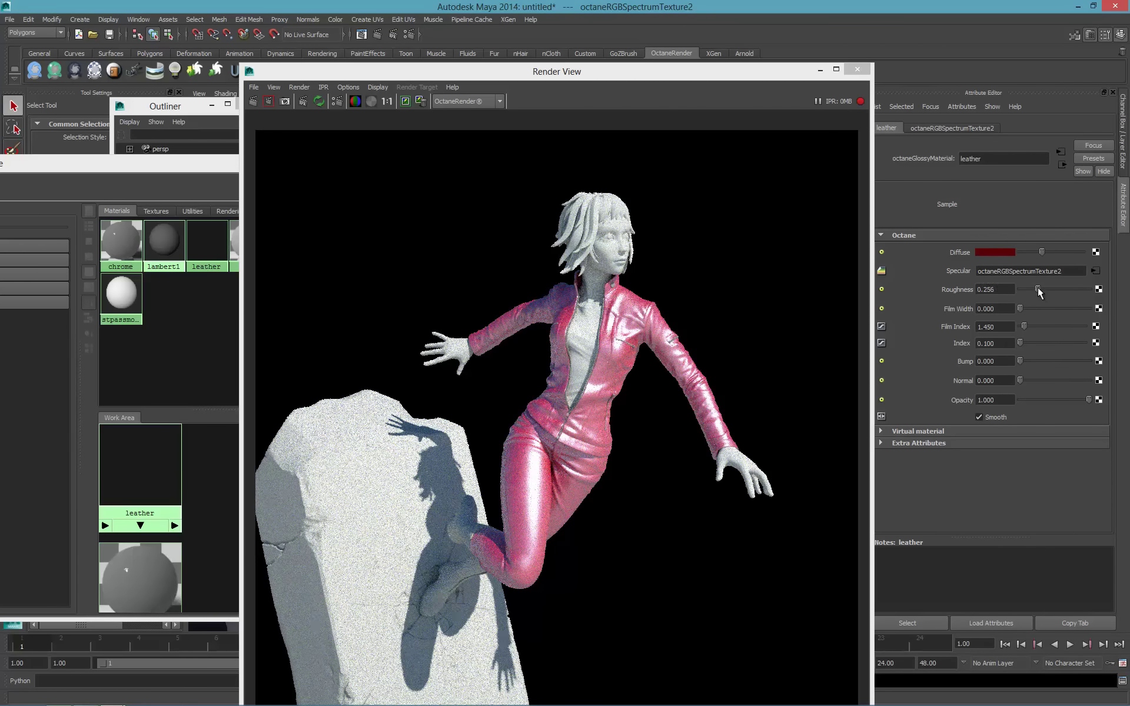
drag(1040, 287, 1035, 251)
click(1095, 272)
drag(1036, 196, 1025, 196)
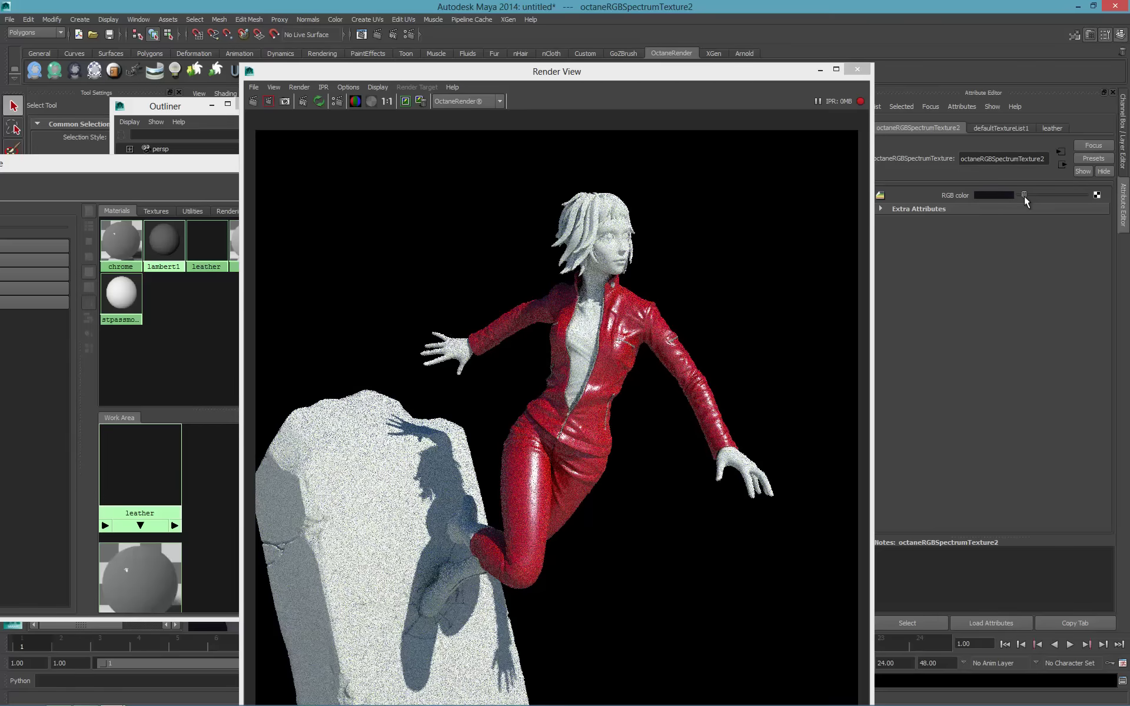
click(999, 128)
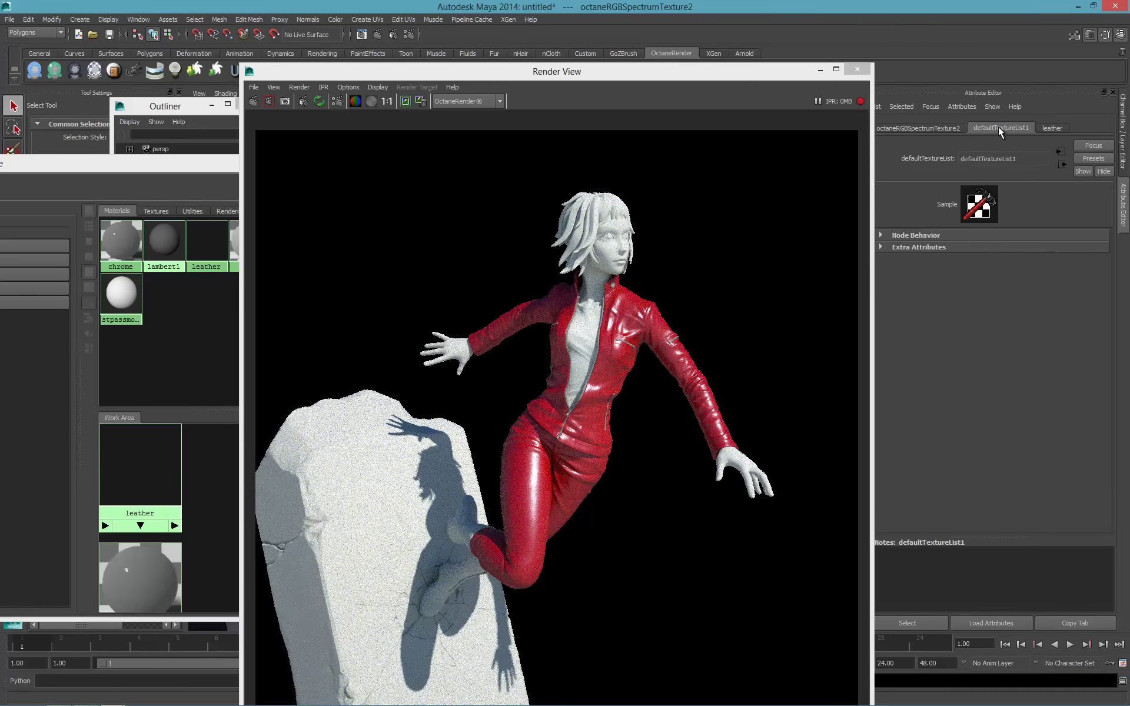
click(1053, 127)
drag(1032, 287, 1053, 285)
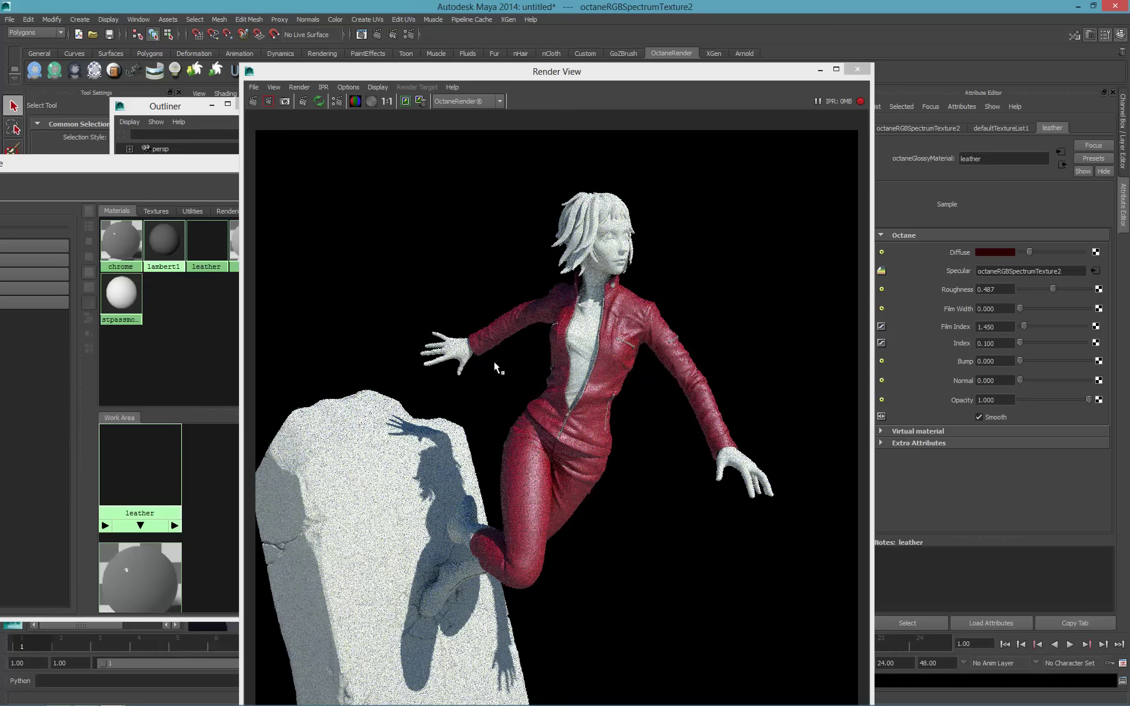
Set the chrome material's Index to 0.100, Specular to 0.462 and Roughness to 0.197, and darken its diffuse colour.
click(159, 350)
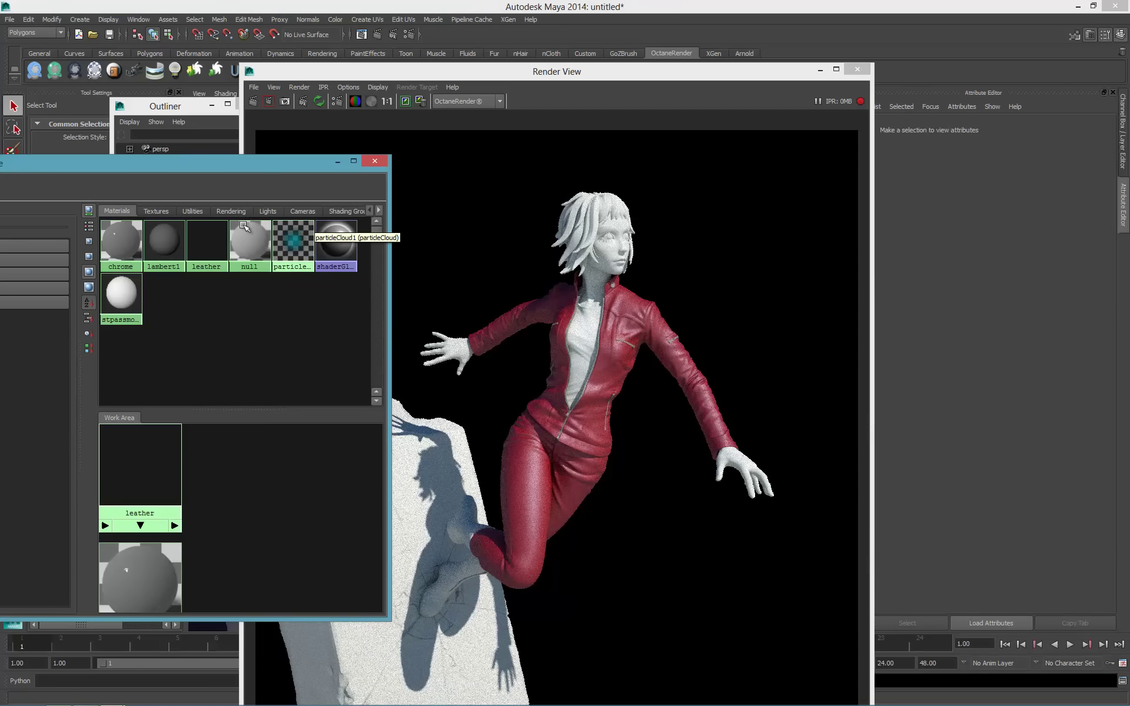
click(128, 245)
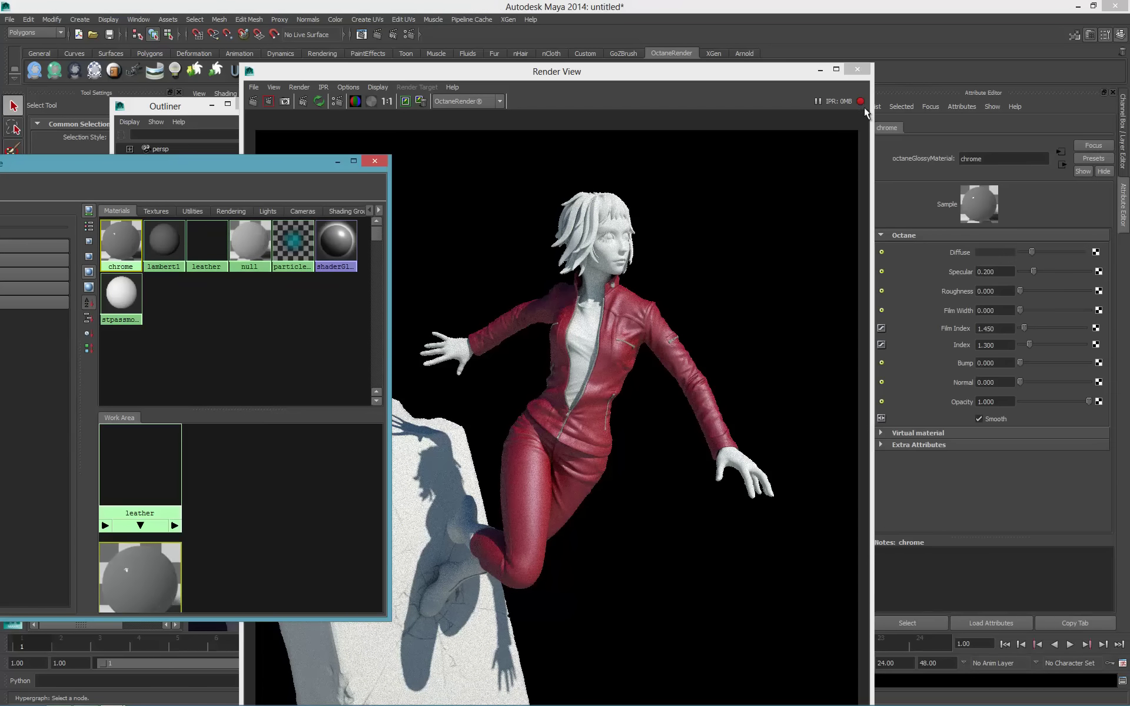
click(1024, 347)
drag(1023, 346, 1017, 348)
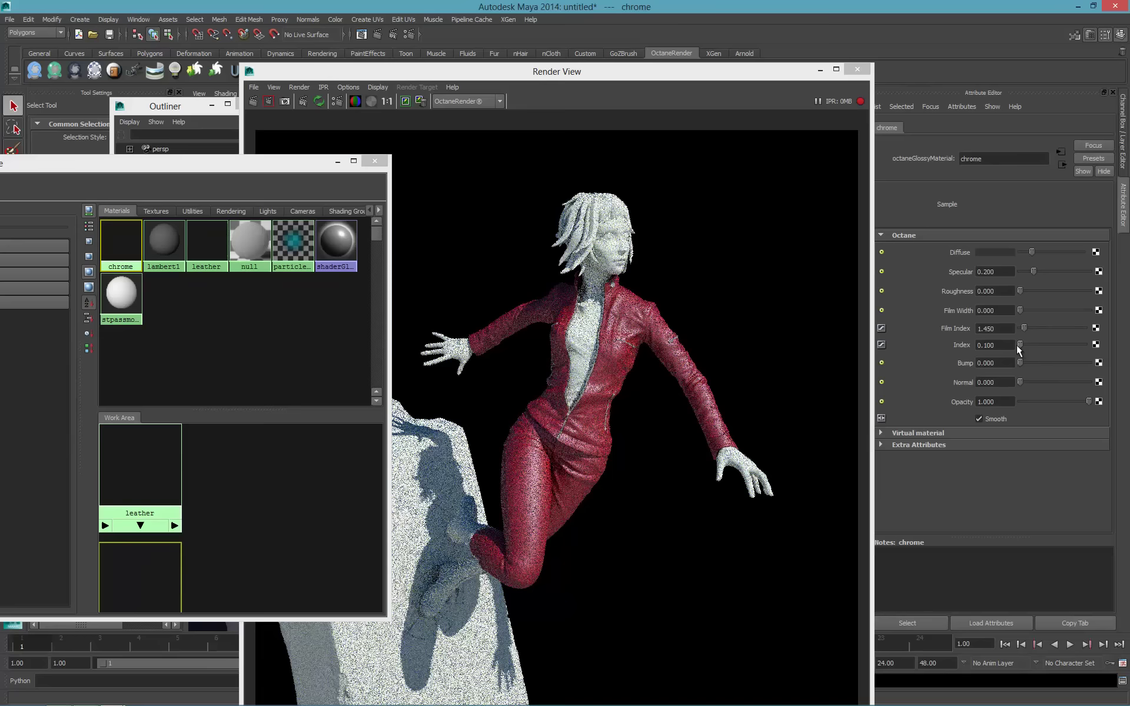
mouse_move(1034, 270)
mouse_down()
mouse_move(1053, 275)
mouse_move(1025, 253)
mouse_move(1029, 291)
mouse_up()
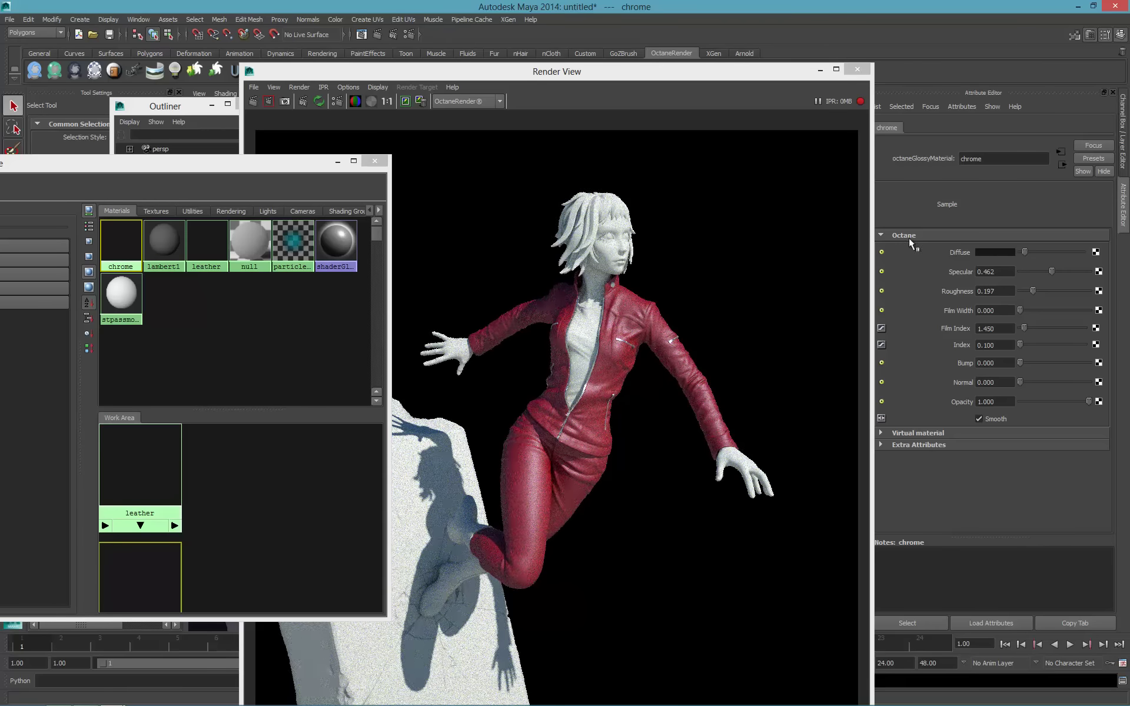
Rearrange the windows to view the updated render in full, and close the render window.
drag(739, 77, 776, 49)
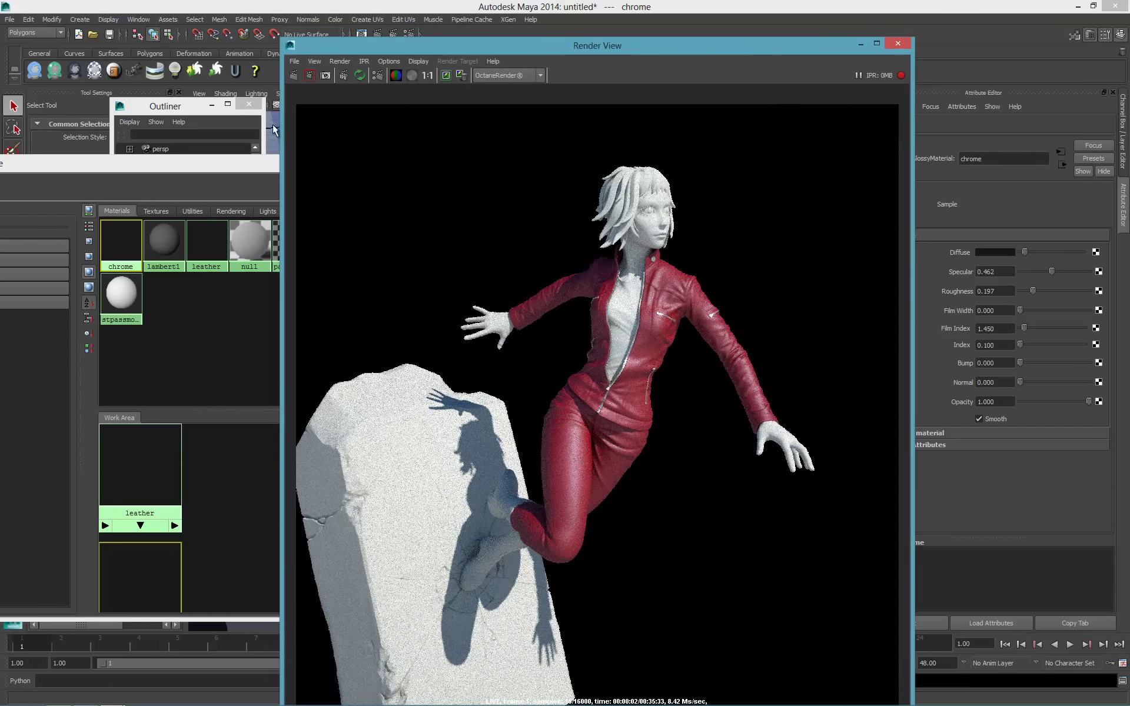
click(272, 165)
drag(283, 166, 755, 331)
click(792, 52)
drag(770, 23, 758, 28)
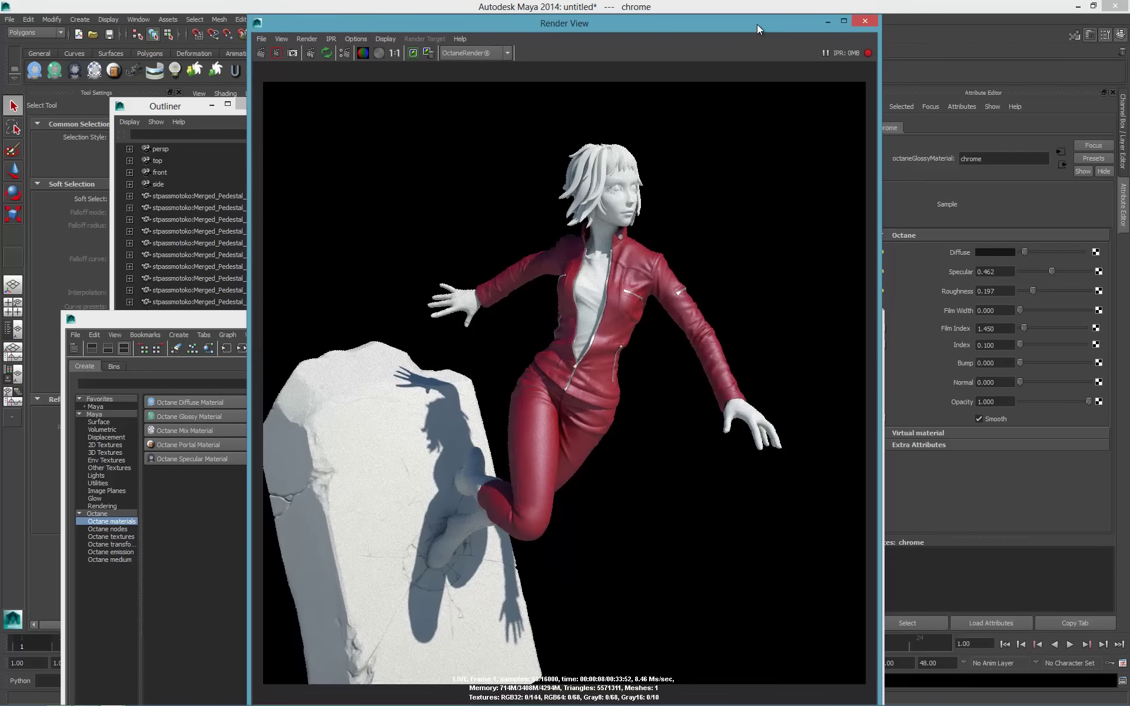
click(864, 22)
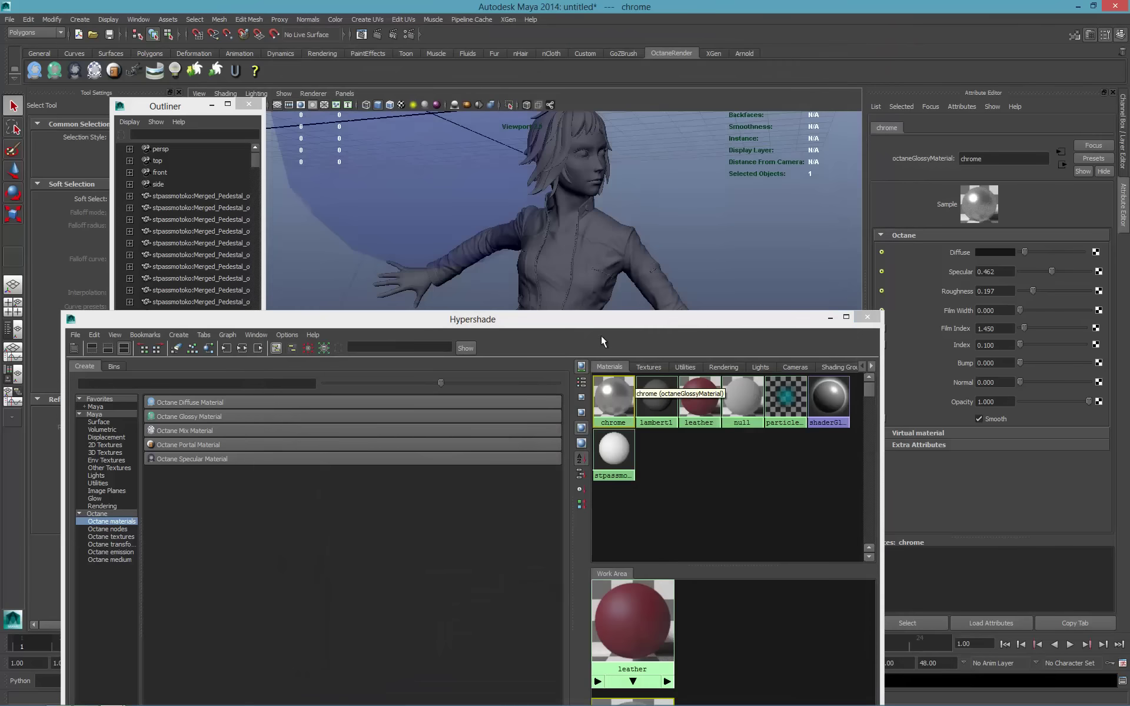
Slightly darken the leather material's diffuse colour.
drag(631, 322, 568, 174)
click(634, 241)
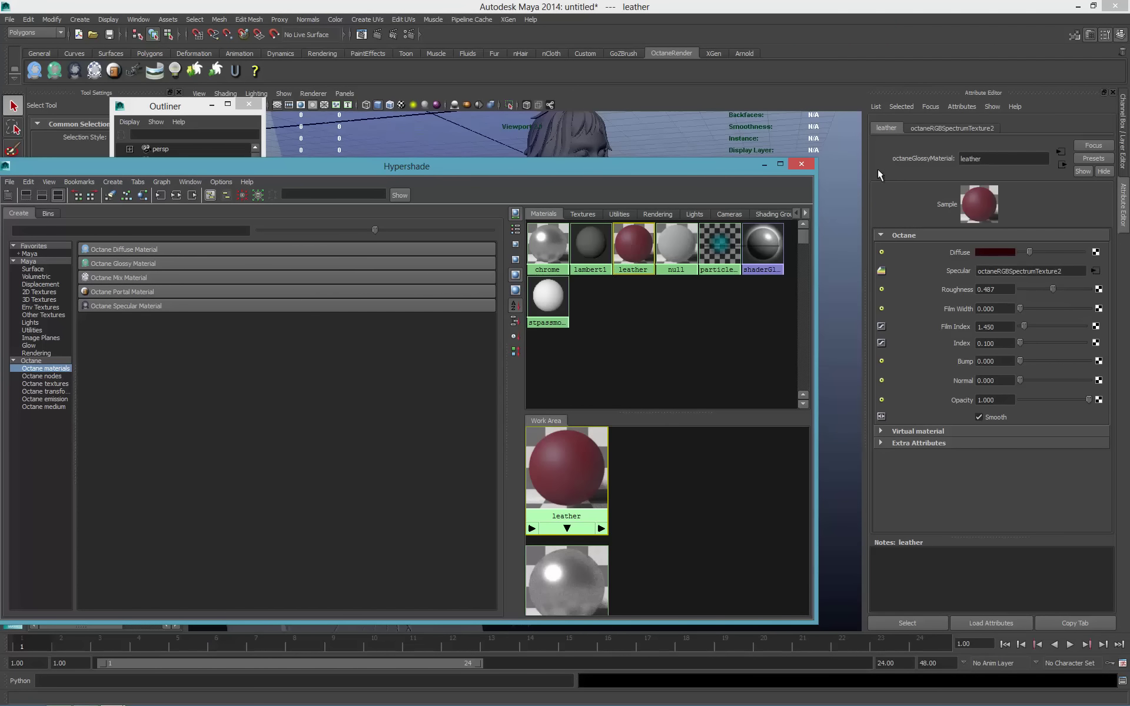
click(1029, 252)
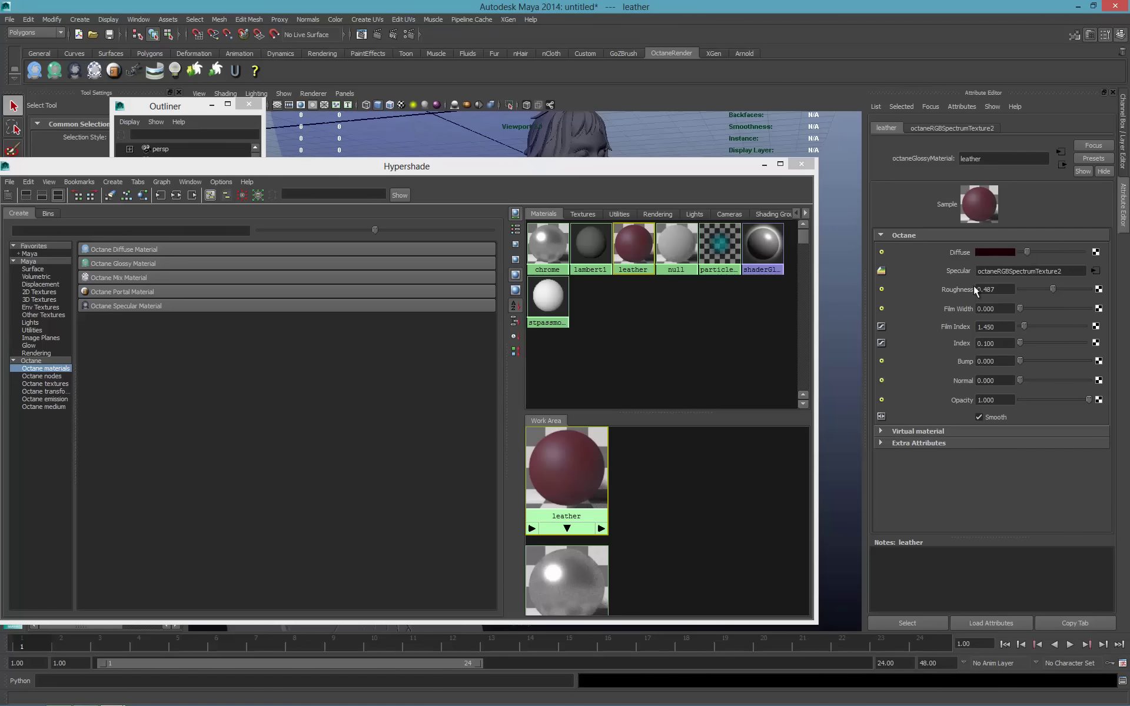
Create an Octane Mix Material, graph it together with the leather material, and spread its nodes apart.
click(125, 277)
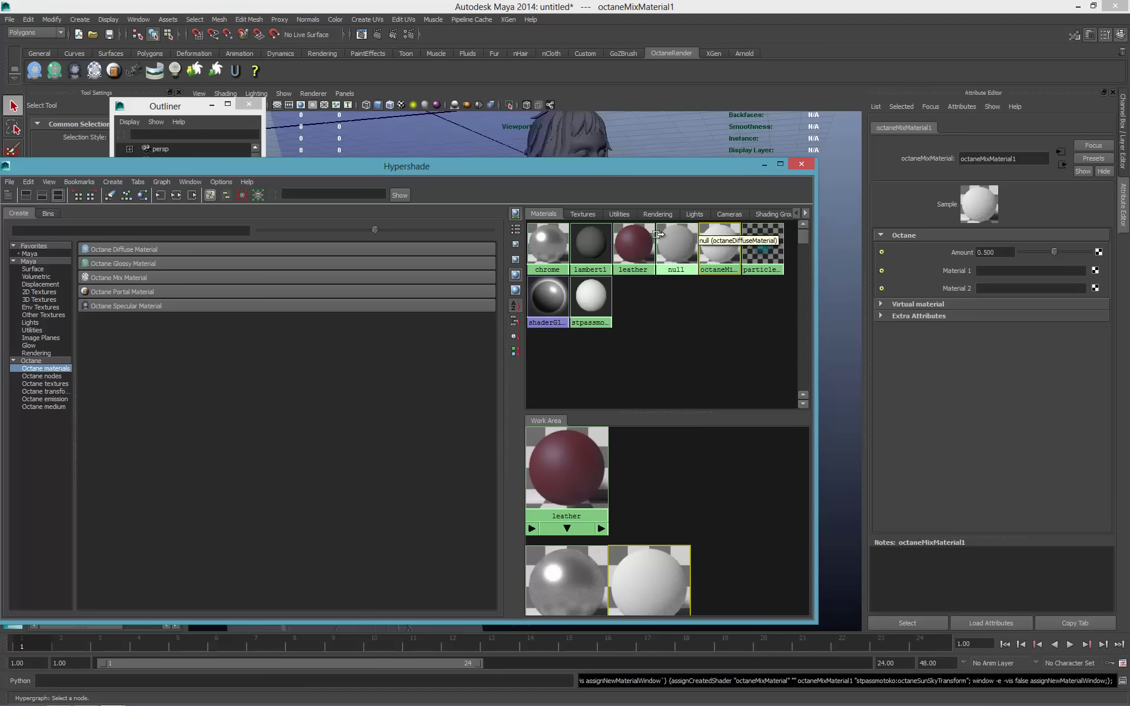
click(637, 245)
click(177, 195)
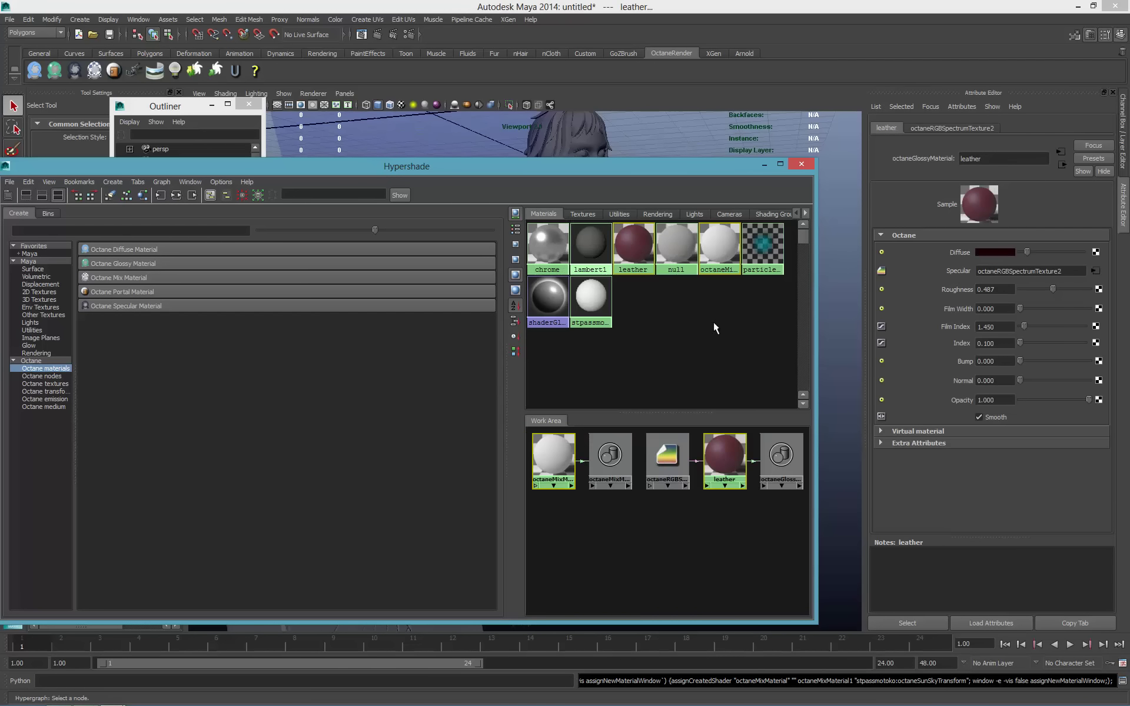
click(550, 456)
mouse_move(550, 456)
mouse_down()
mouse_move(570, 529)
mouse_move(719, 556)
mouse_up()
click(610, 457)
drag(610, 456, 612, 486)
Duplicate the leather material and darken the copy's diffuse and specular colours.
click(715, 465)
key(ctrl+d)
drag(550, 450, 560, 486)
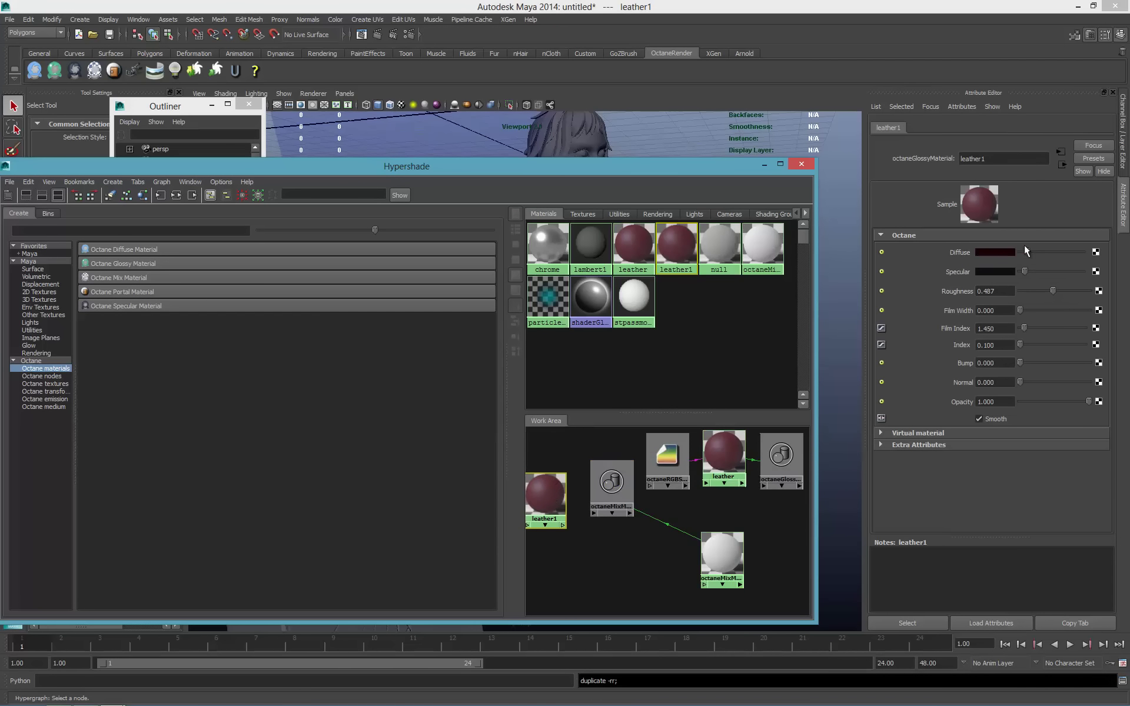
click(1024, 252)
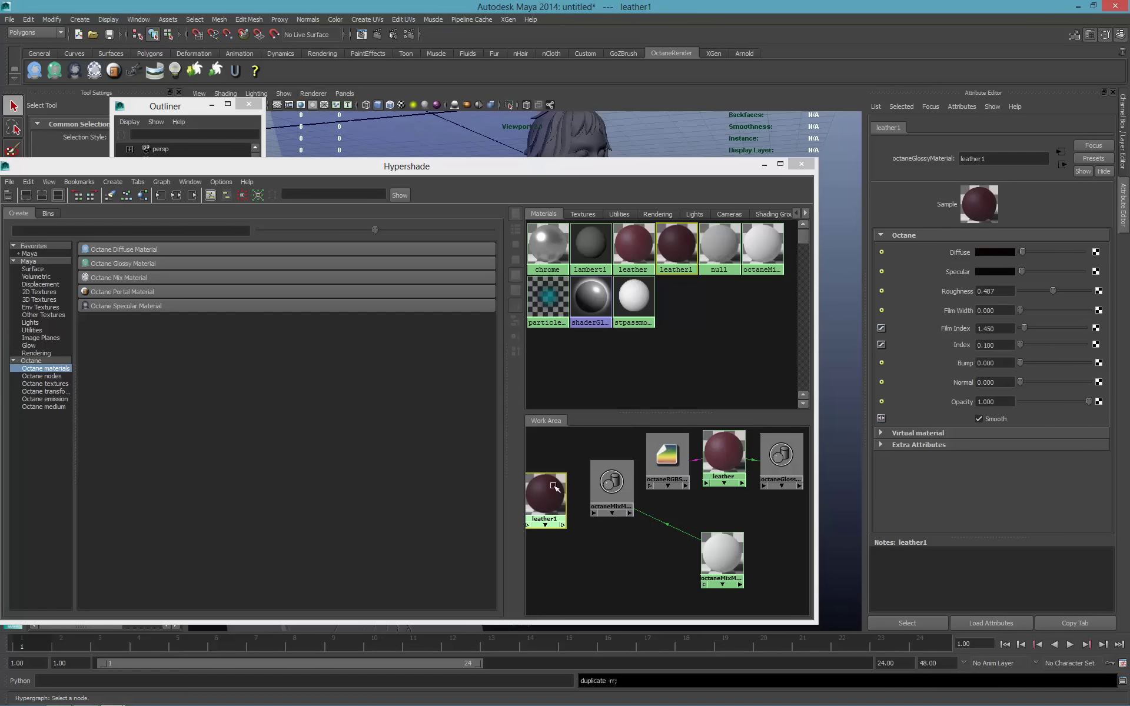
Connect leather as Material 1 and leather1 as Material 2 of the mix material, and darken leather1's diffuse slightly.
drag(554, 486, 574, 526)
drag(722, 556, 705, 553)
middle_drag(732, 460, 949, 279)
mouse_move(732, 460)
middle_down()
mouse_move(740, 518)
mouse_move(955, 247)
mouse_move(952, 292)
middle_up()
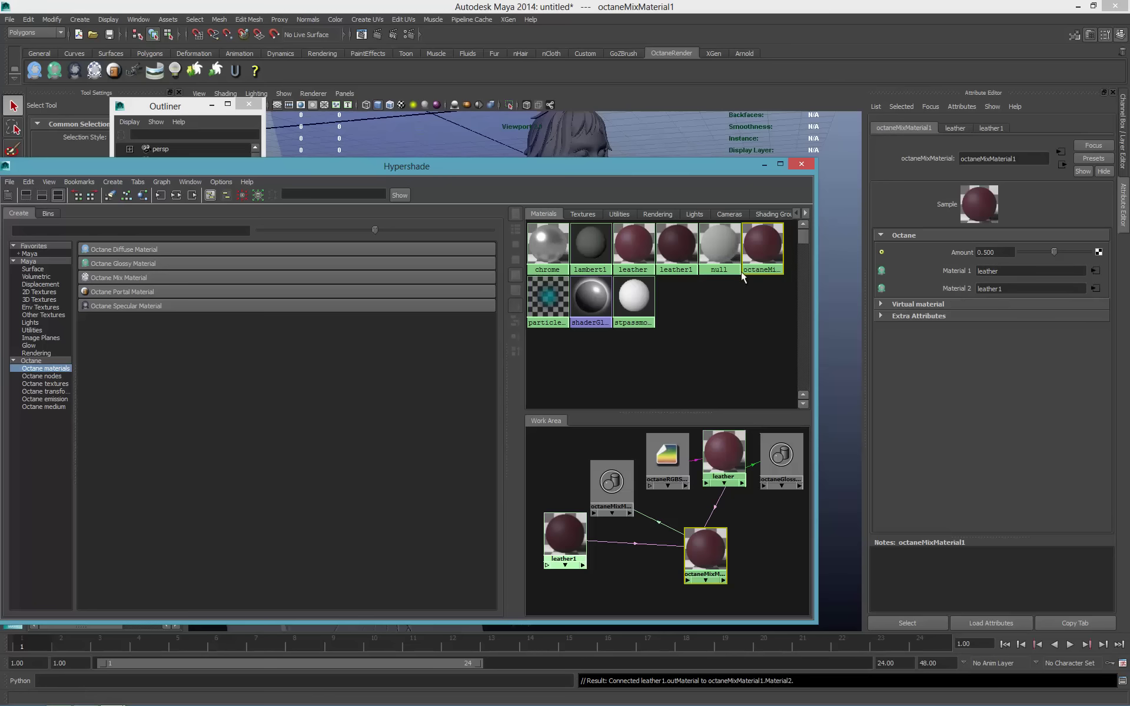
click(550, 536)
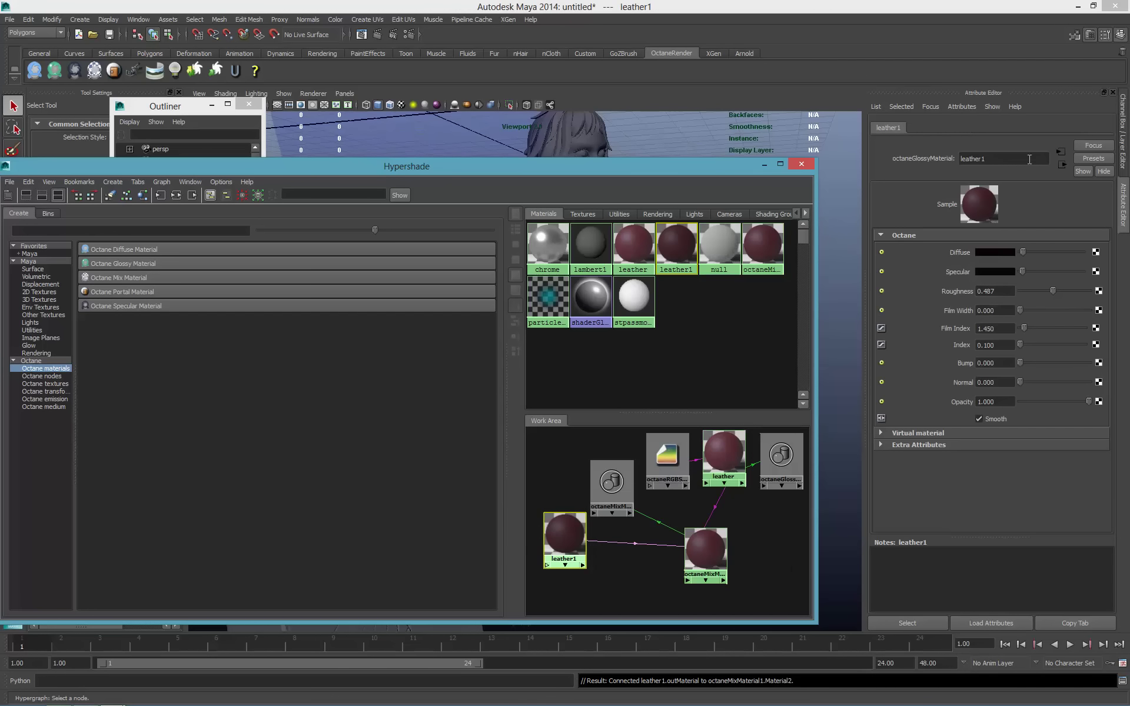
click(1024, 252)
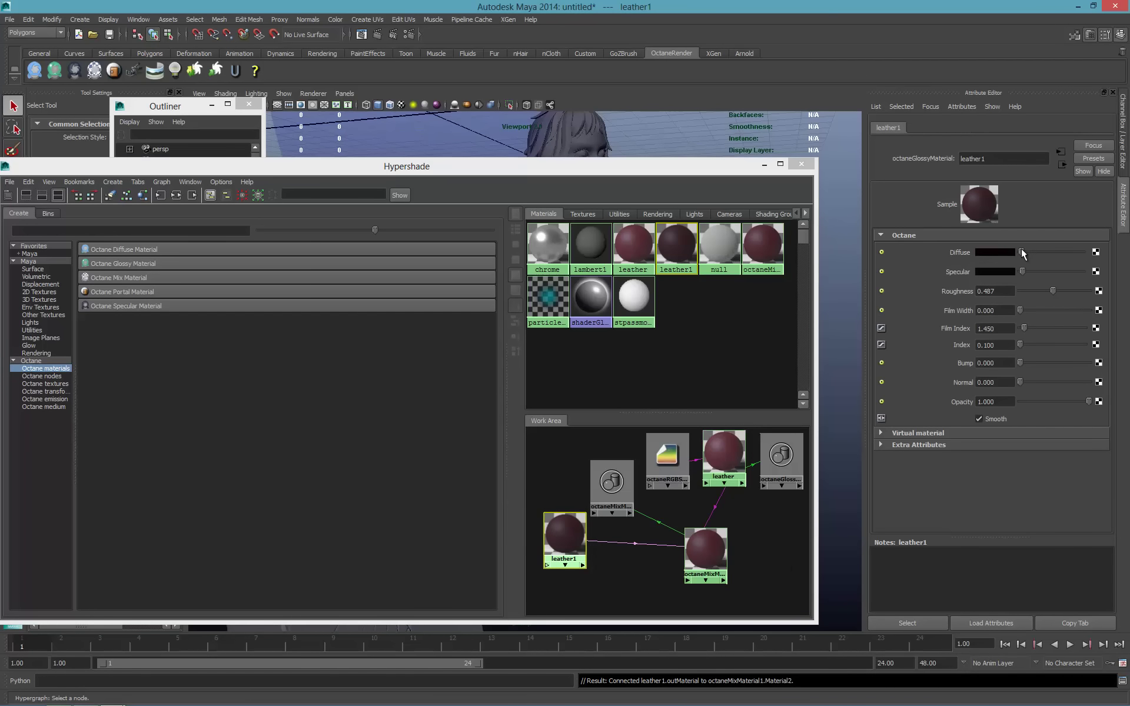
Connect an Octane Dirt Texture to the mix material's Amount.
click(720, 535)
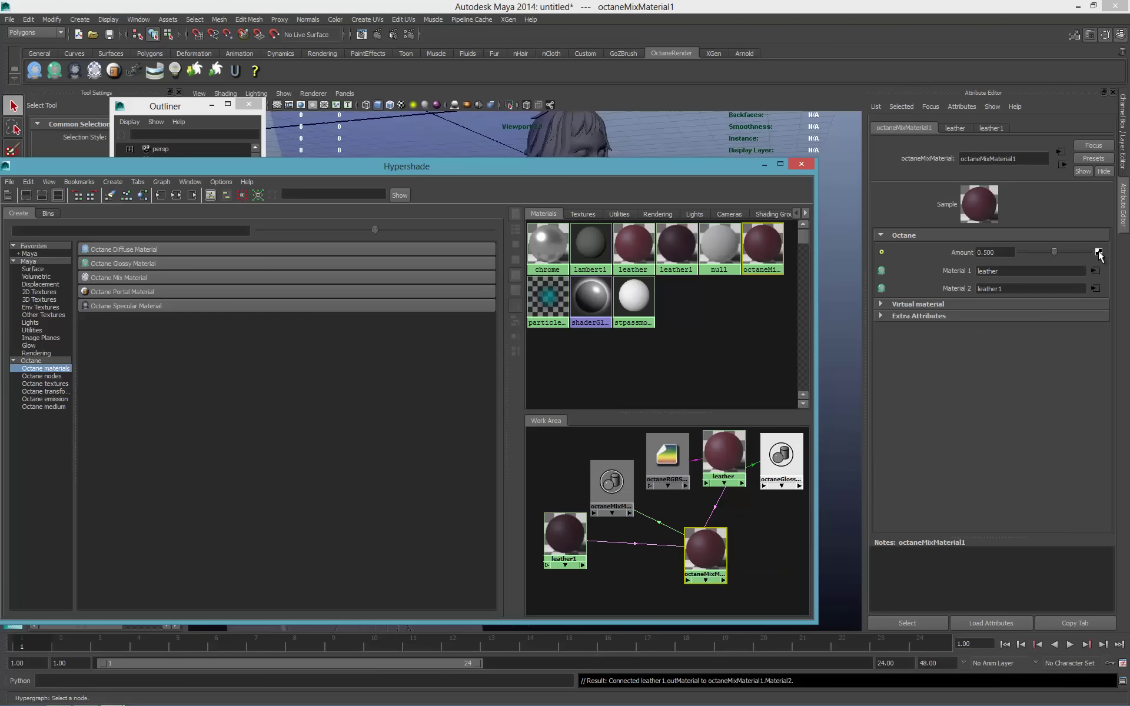
click(1099, 253)
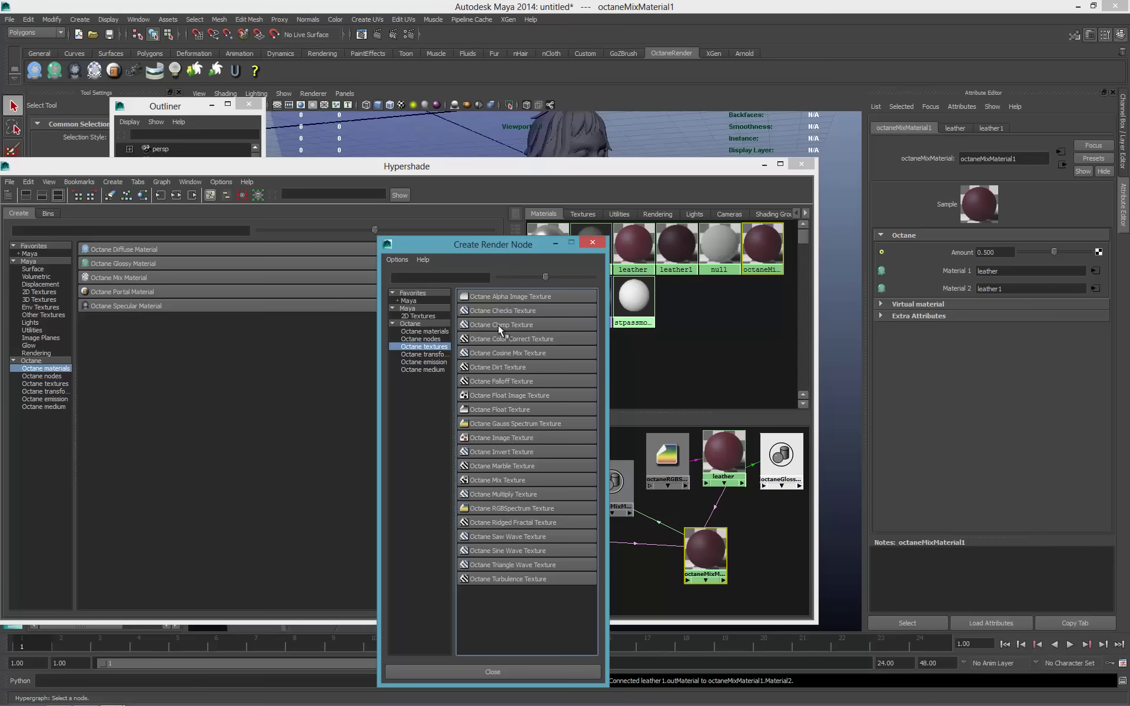
click(497, 368)
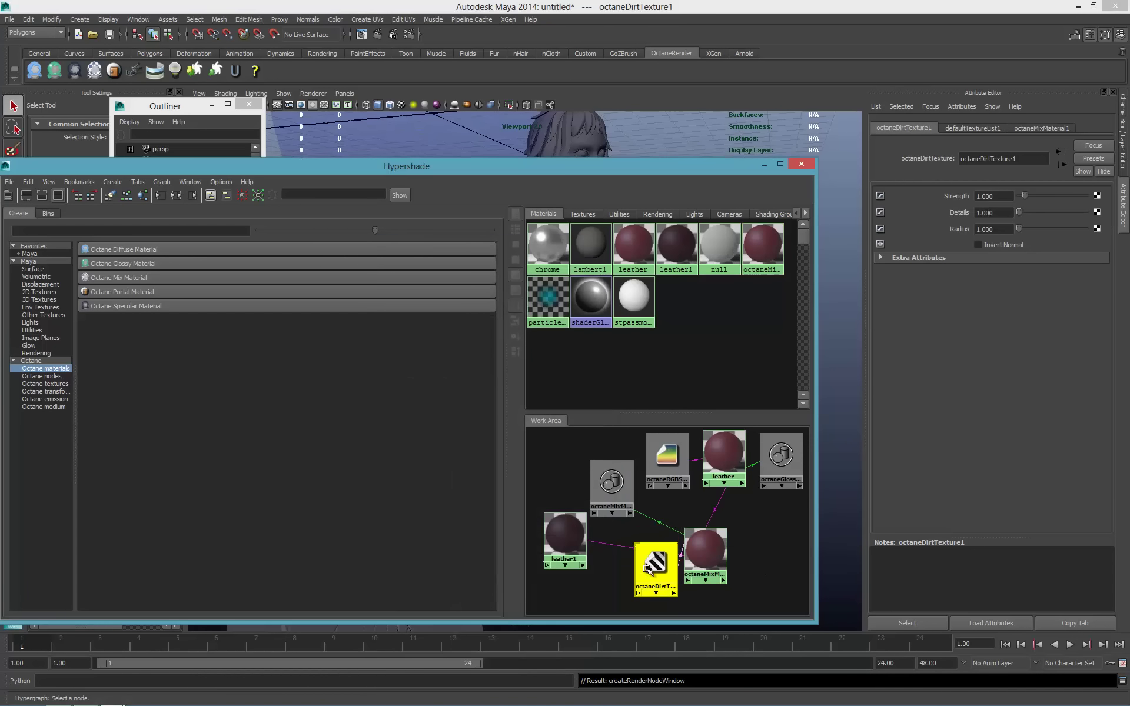
Uncover the viewport and hide the Octane light sphere that surrounds the figure.
drag(699, 168, 482, 118)
click(688, 323)
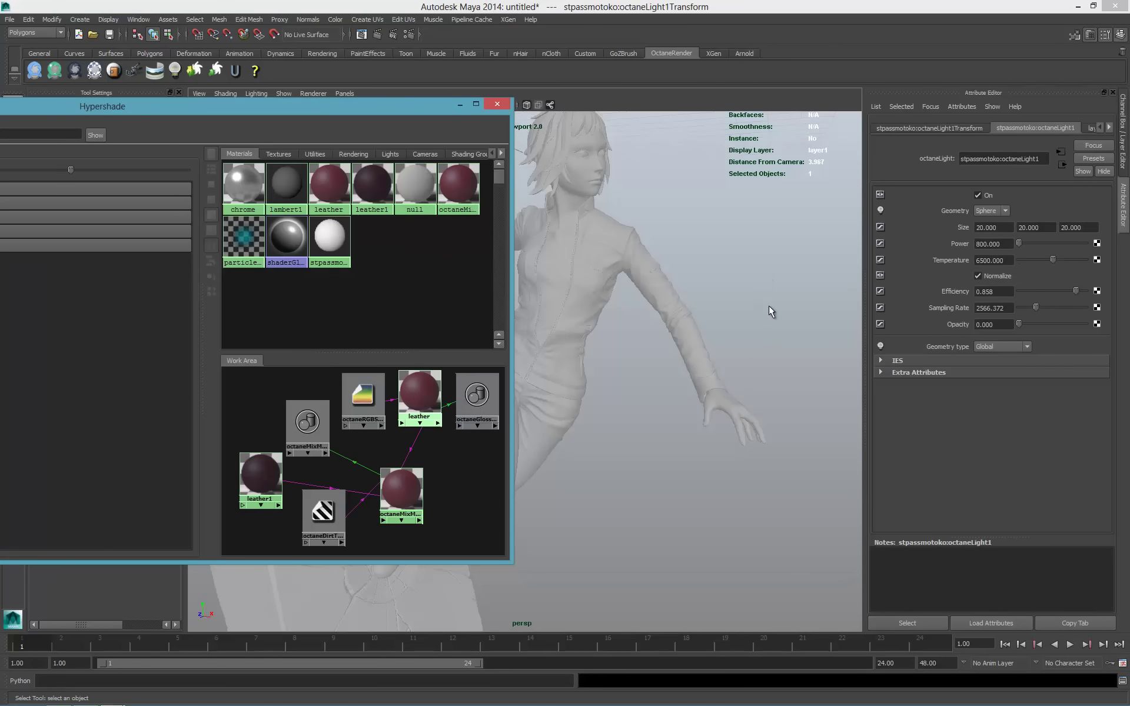
key(ctrl+h)
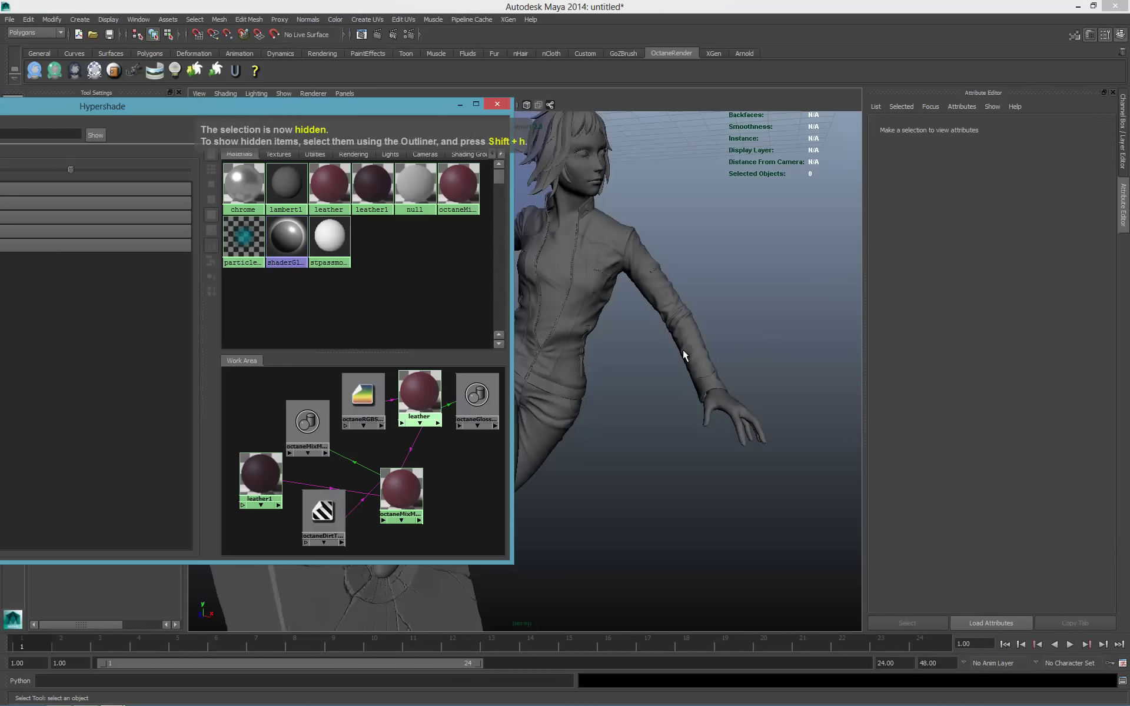
Assign the mix material to the figure's jacket and trousers and bring up the render.
click(685, 348)
shift+click(571, 425)
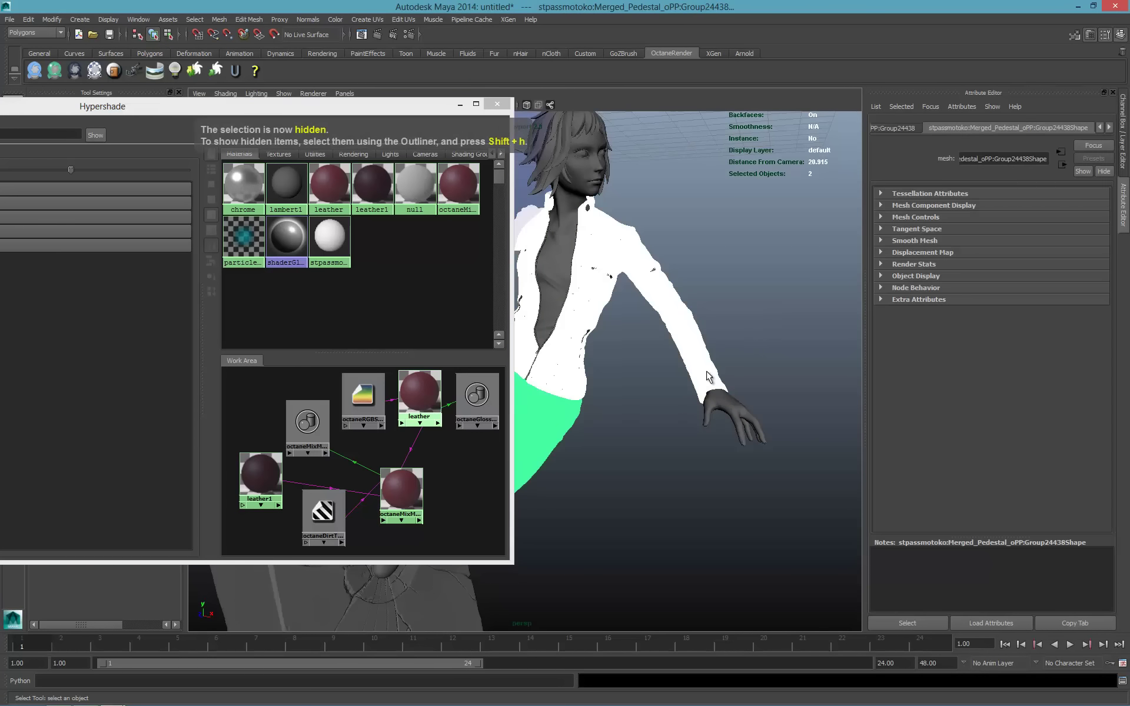
right_drag(403, 486, 398, 461)
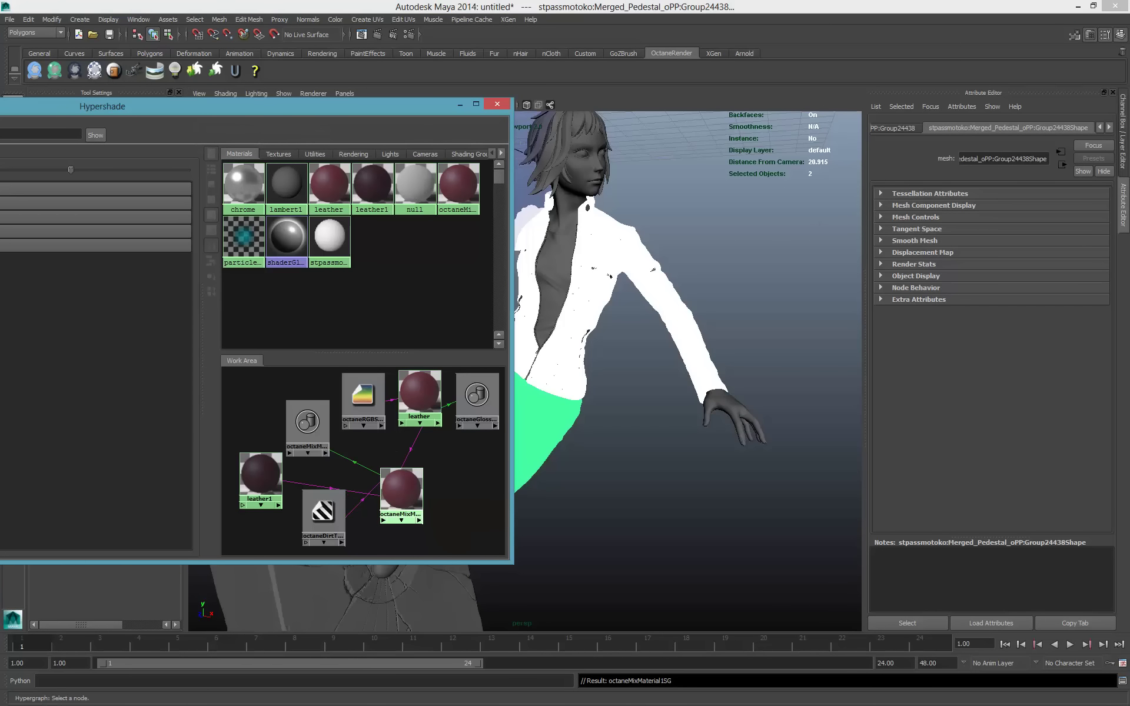
click(394, 33)
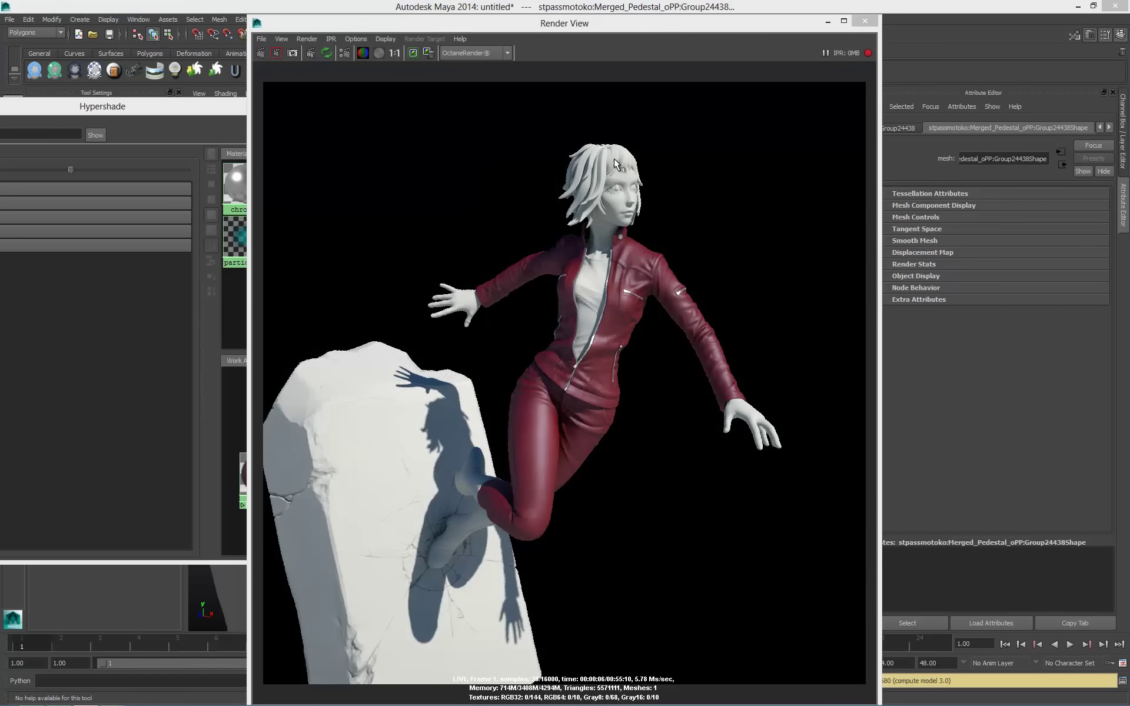
Frame the camera closer on the figure's jacket for the live render and place the material and render windows side by side.
drag(708, 27, 526, 26)
alt+drag(755, 276, 740, 287)
alt+right_drag(739, 287, 898, 265)
alt+middle_drag(824, 294, 763, 352)
click(32, 106)
mouse_move(253, 106)
mouse_down()
mouse_move(980, 4)
mouse_move(263, 126)
mouse_move(183, 160)
mouse_move(233, 105)
mouse_up()
drag(509, 21, 681, 15)
Set the mix material's Octane Dirt Texture to a Strength of about 8.949 and a Radius of 5.
click(206, 321)
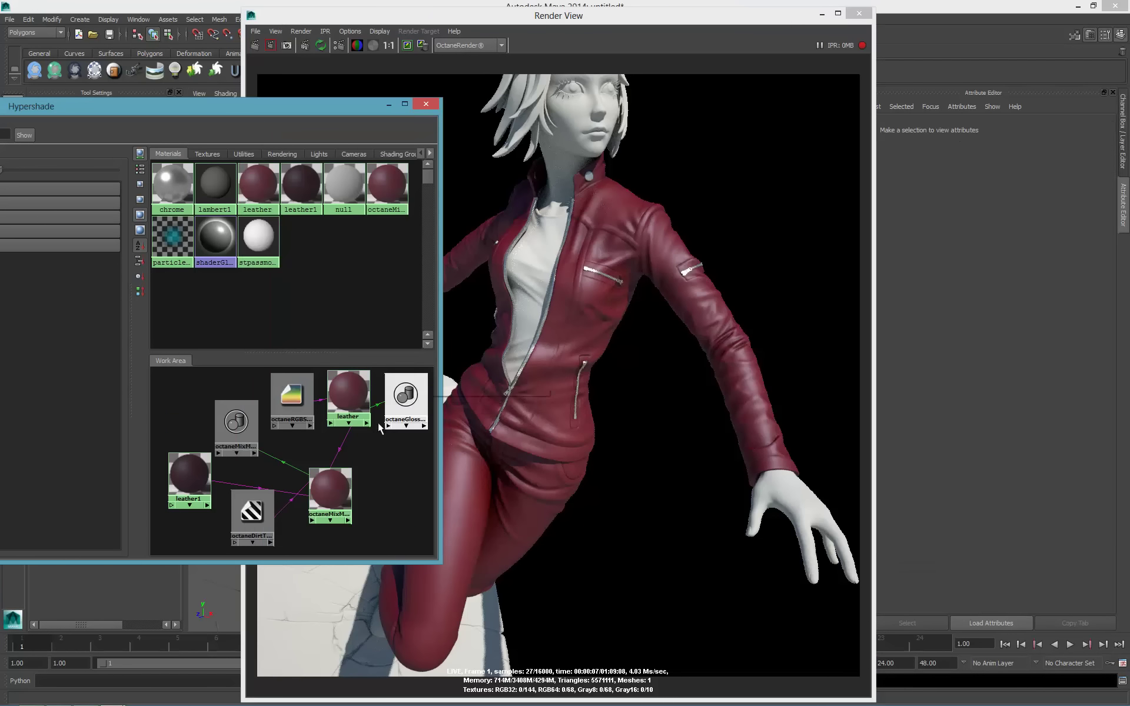
click(252, 506)
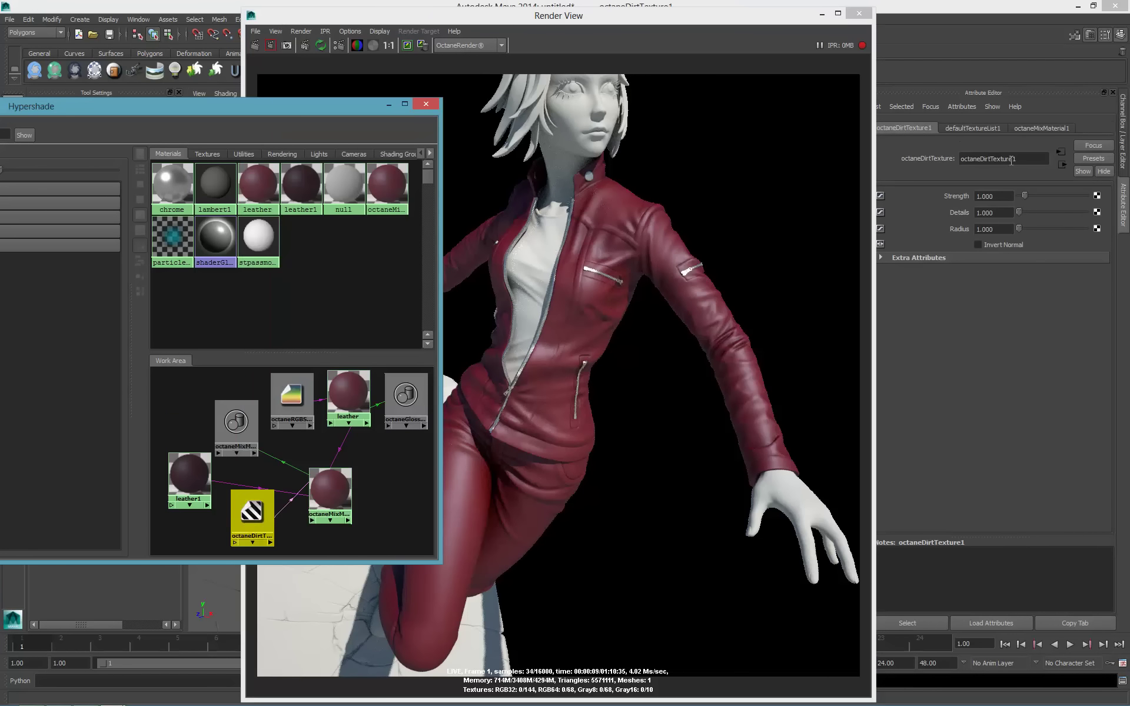
drag(1049, 192, 1082, 195)
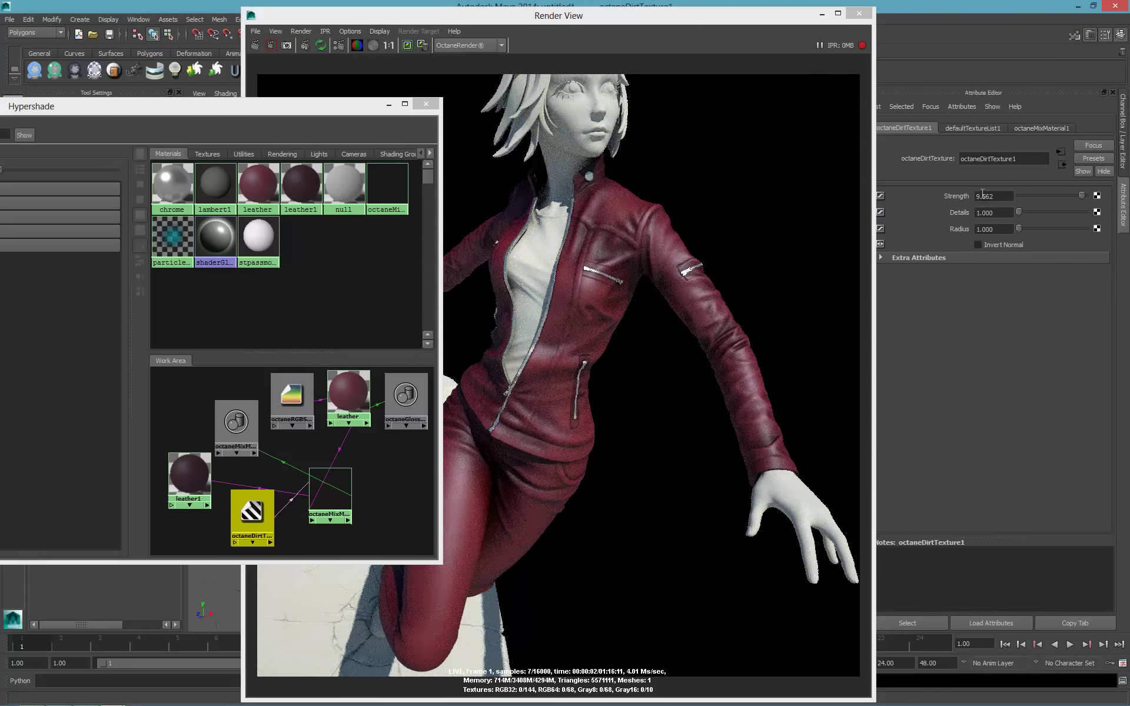
drag(1082, 194, 1078, 195)
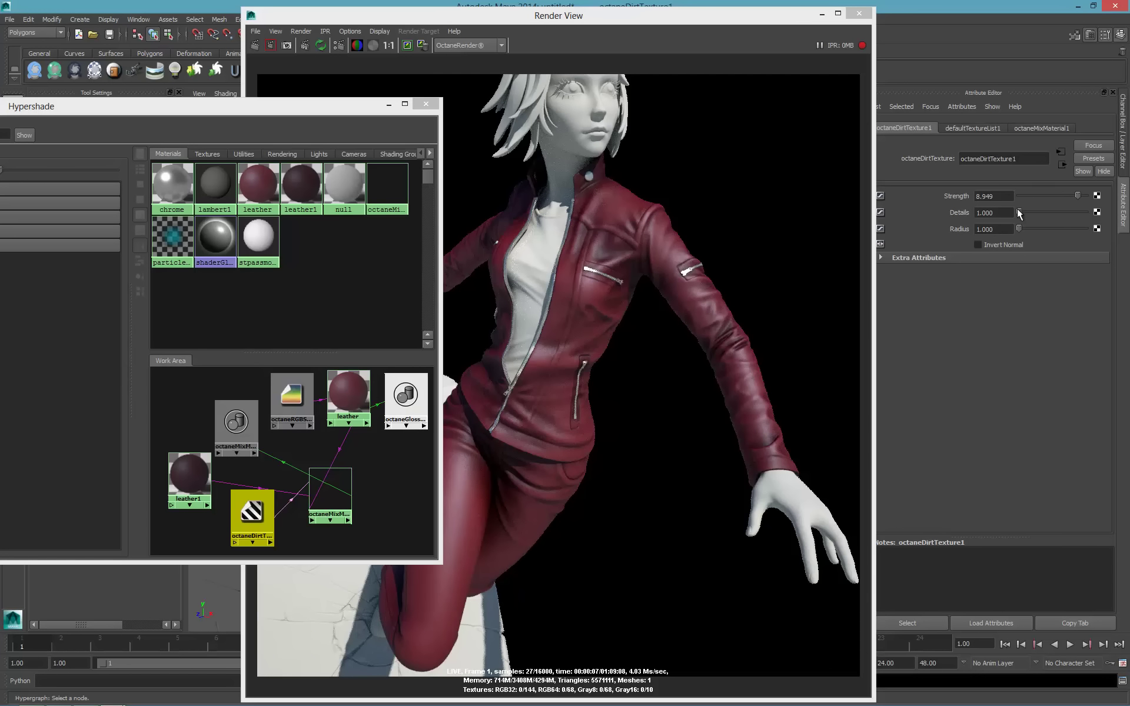
drag(1018, 211, 1016, 212)
drag(1019, 228, 1026, 228)
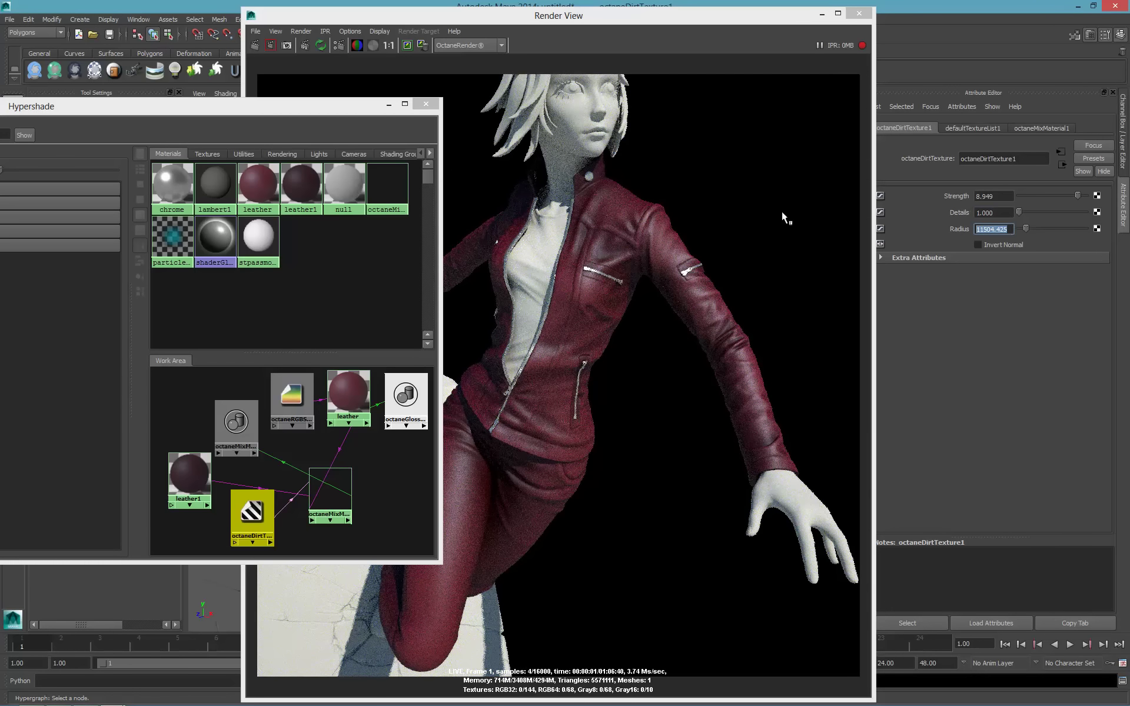
text(5)
key(Return)
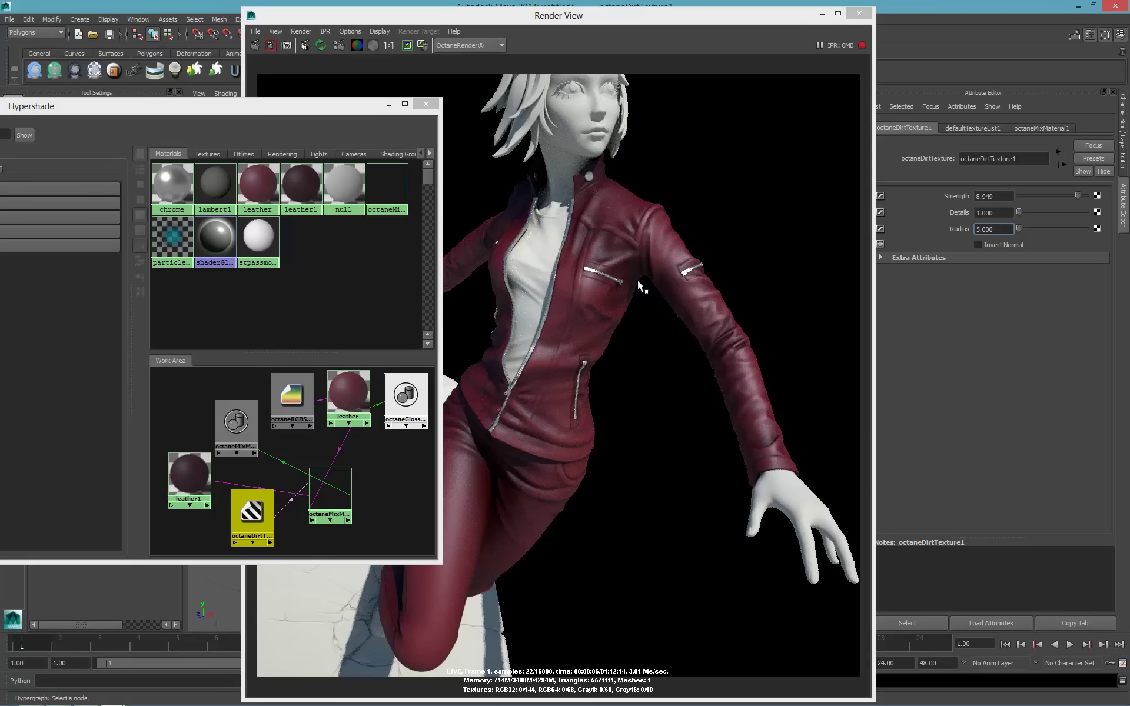
Set leather1's Roughness to about 0.607 and inspect the jacket in the live render.
click(187, 471)
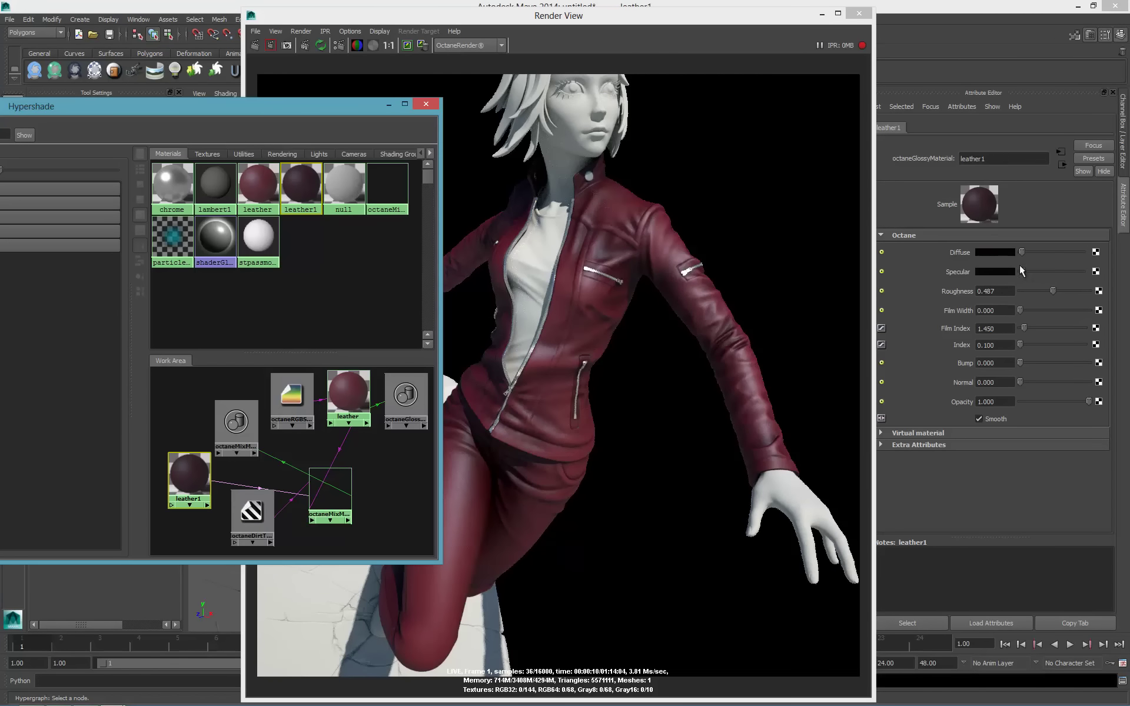
drag(1056, 292, 1062, 288)
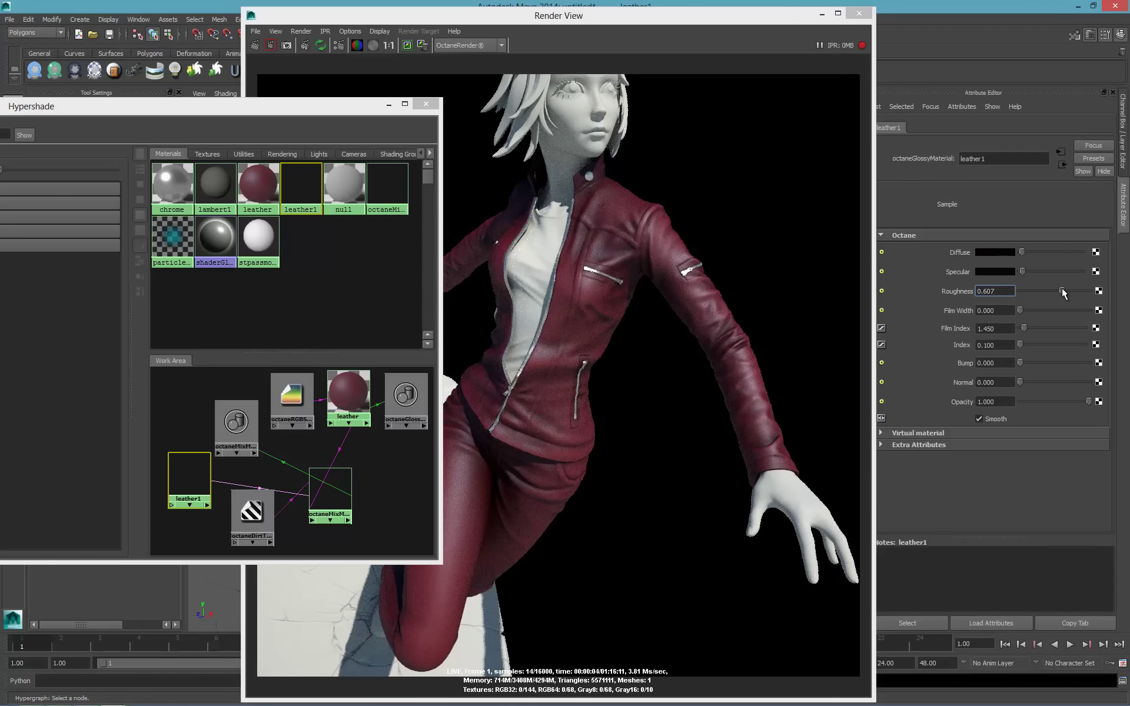
drag(715, 24, 665, 30)
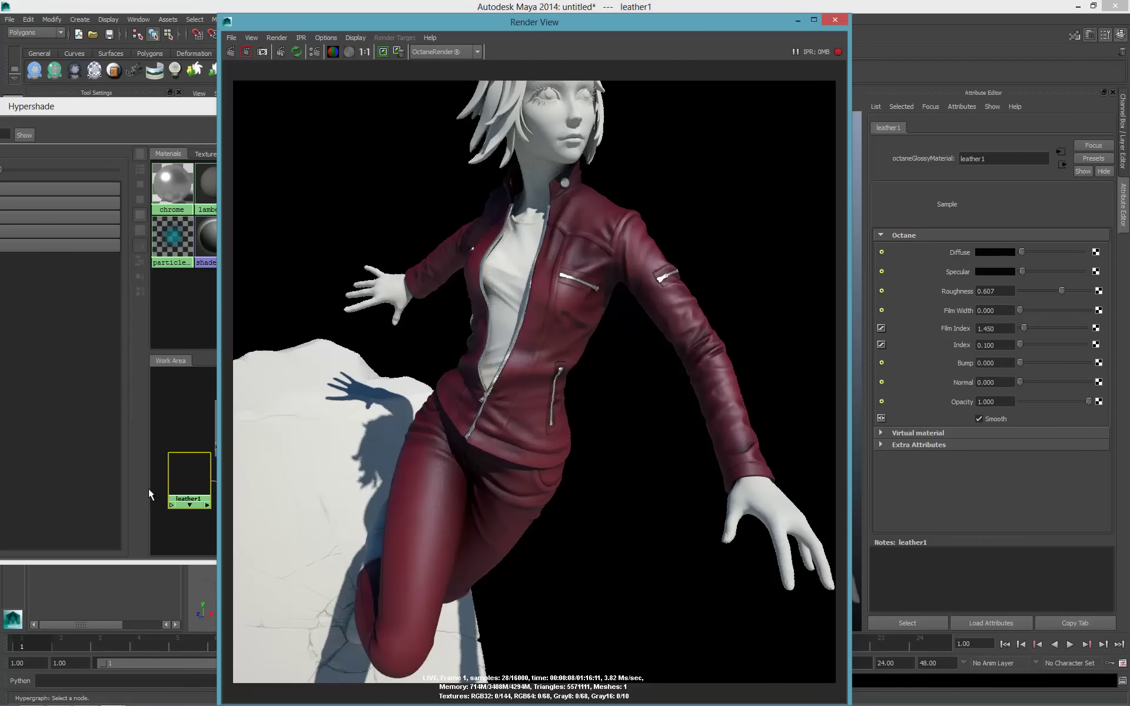
click(196, 475)
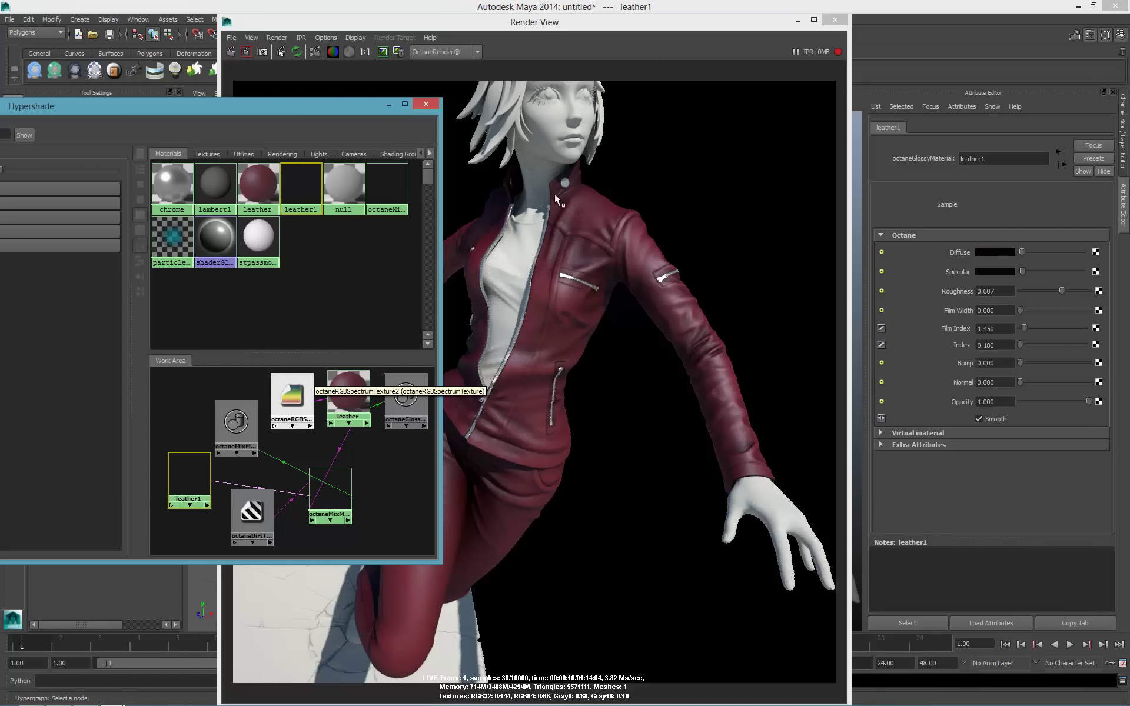
click(649, 292)
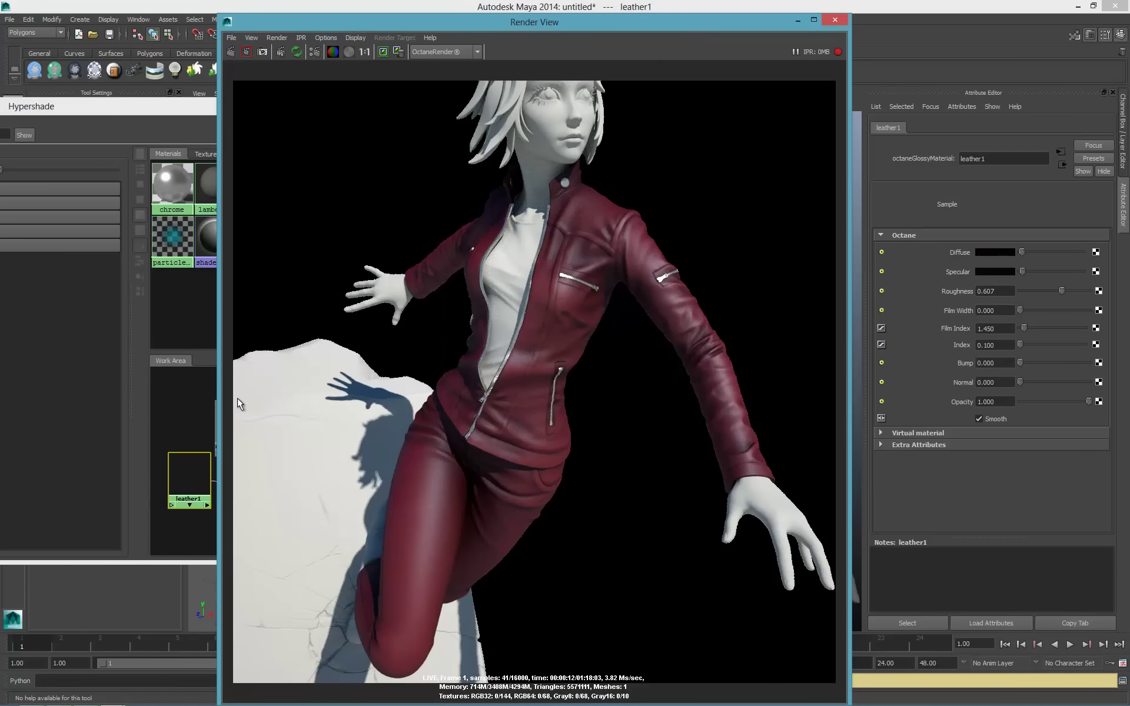
click(170, 395)
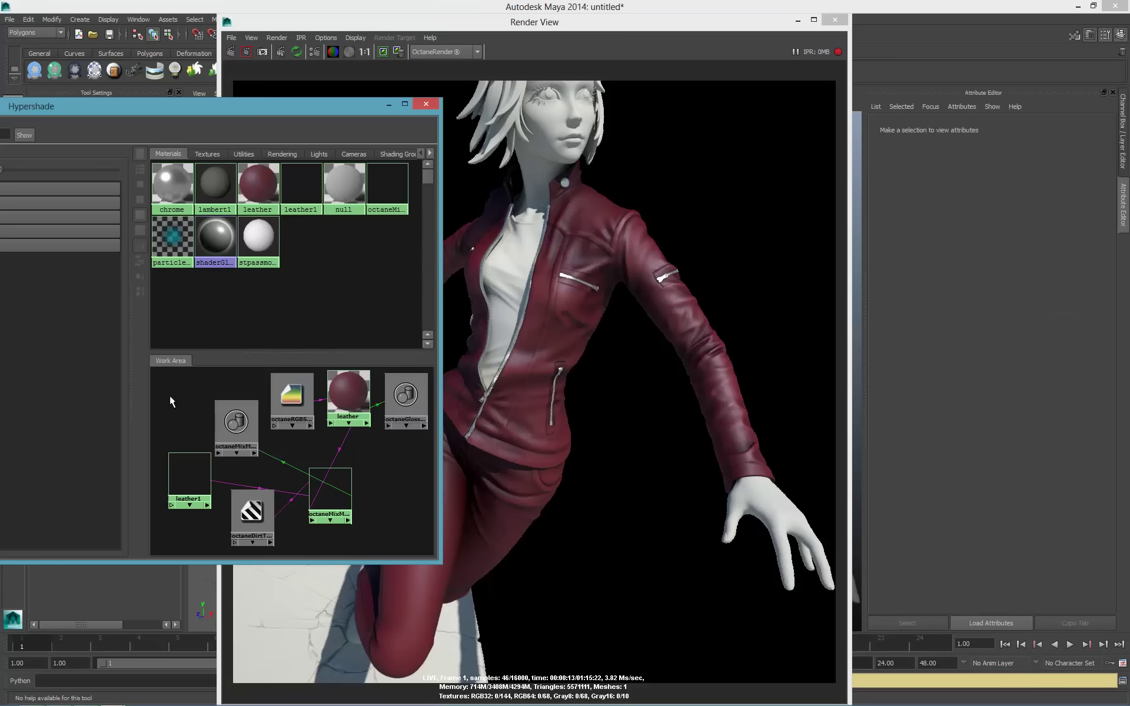
Create a second Octane Mix Material and connect octaneMixMaterial1 to its Material 1.
drag(353, 386, 354, 422)
drag(332, 500, 347, 498)
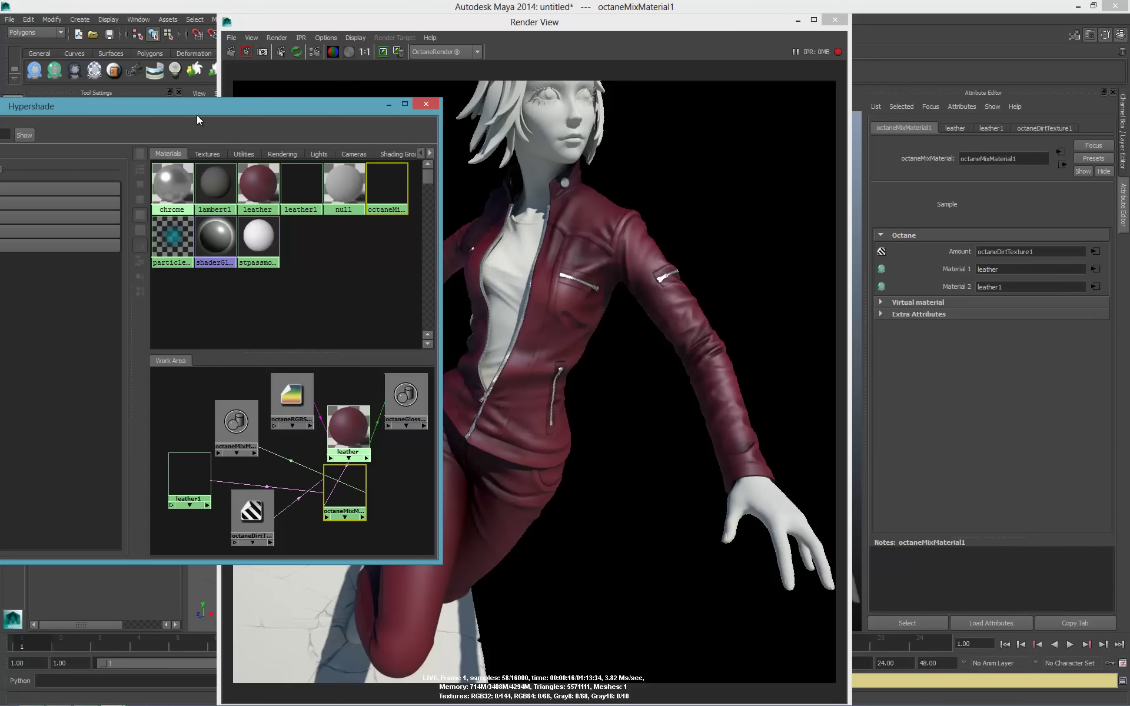
drag(195, 110, 579, 95)
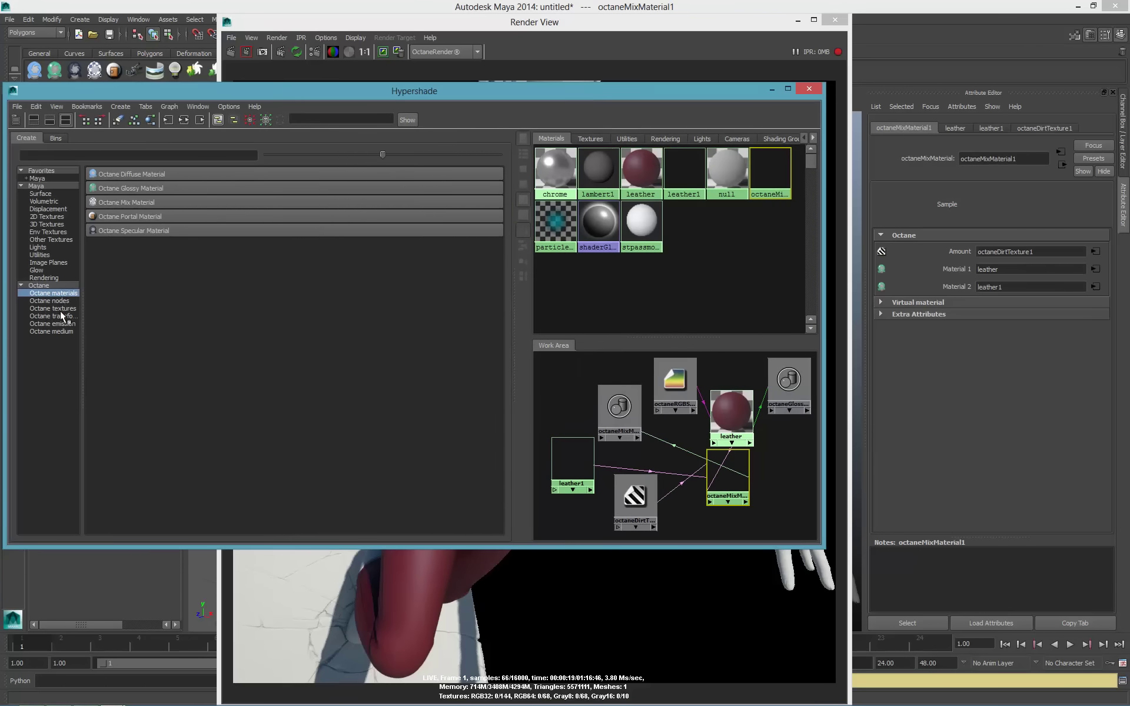
click(118, 203)
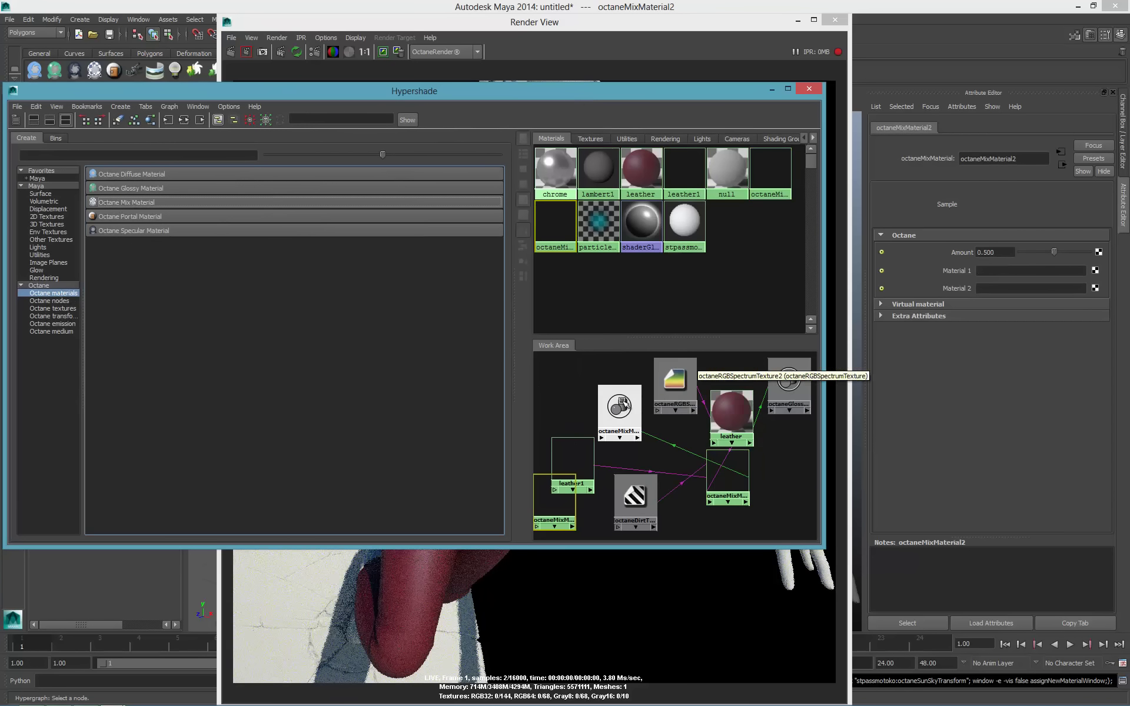
drag(772, 511, 778, 496)
alt+middle_drag(725, 456, 597, 429)
drag(651, 456, 670, 447)
middle_drag(612, 450, 955, 271)
Duplicate the leather material and connect the copy to the second mix material's Material 2.
alt+middle_drag(609, 382, 692, 385)
click(693, 386)
key(ctrl+d)
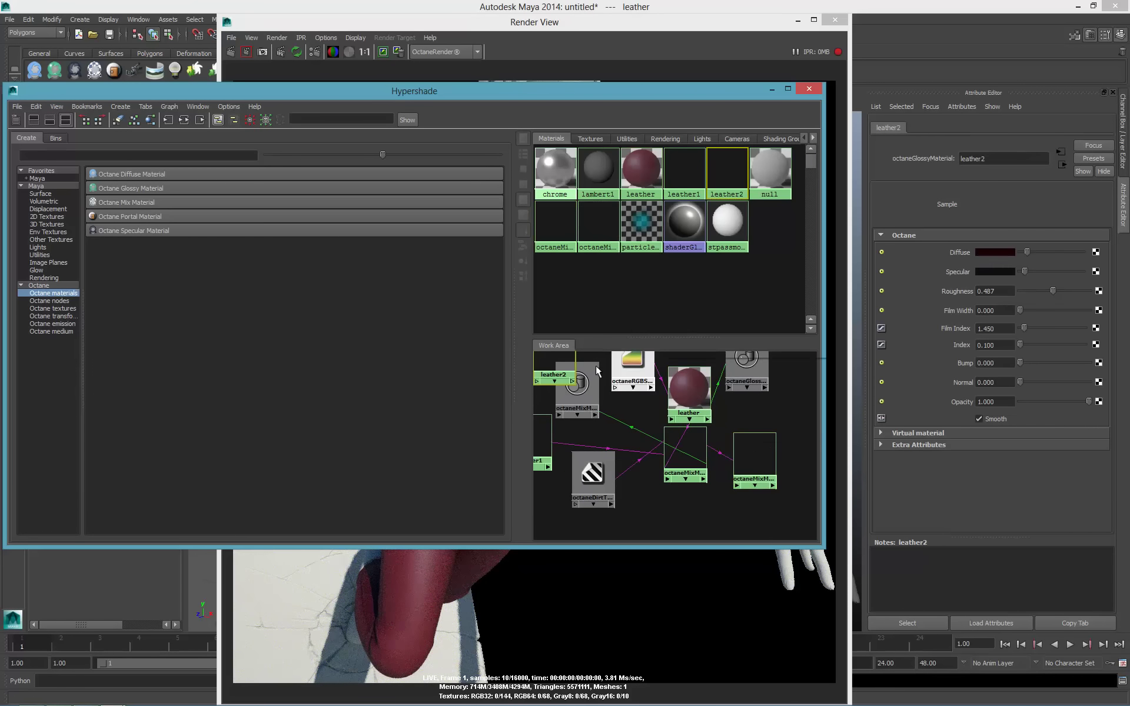
drag(569, 372, 685, 514)
click(768, 457)
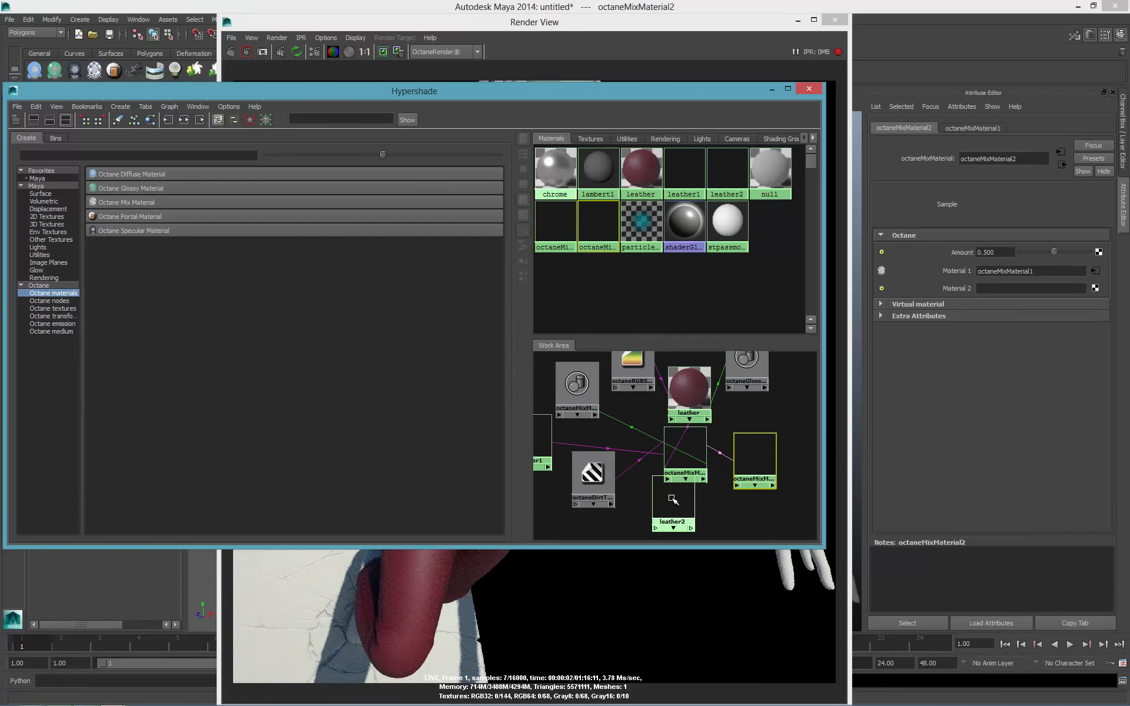
middle_drag(673, 500, 994, 288)
Give leather2 a muted brown Diffuse colour, a slightly brighter Specular and a Roughness of about 0.795.
click(682, 497)
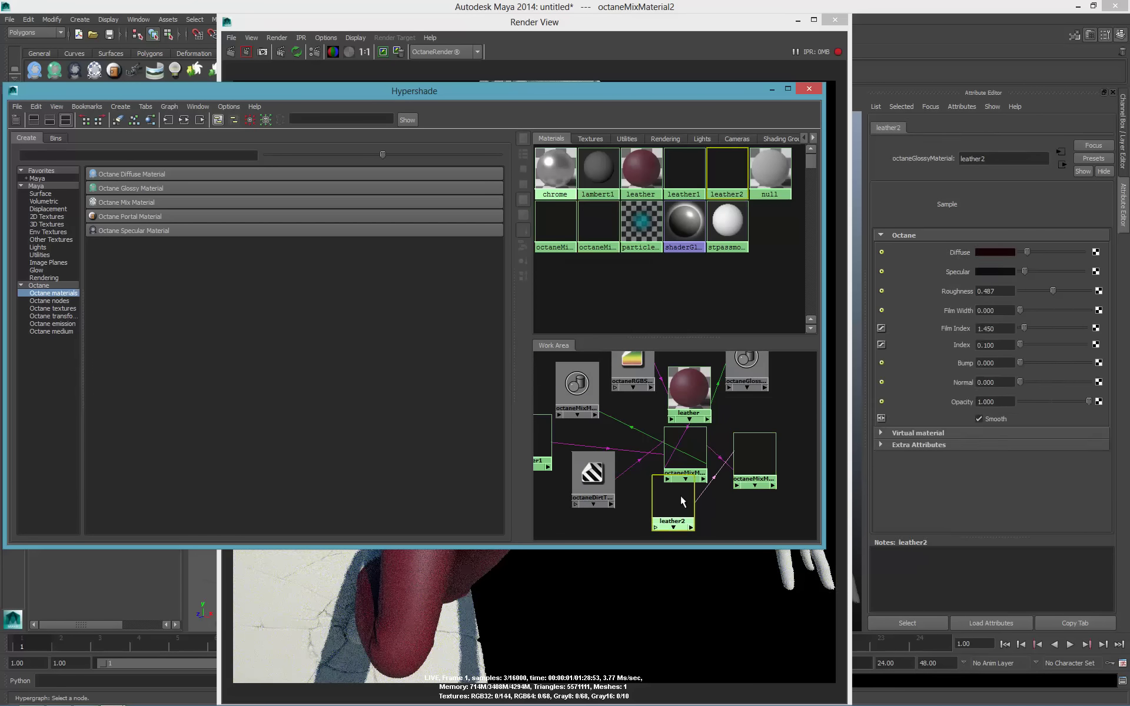
click(995, 253)
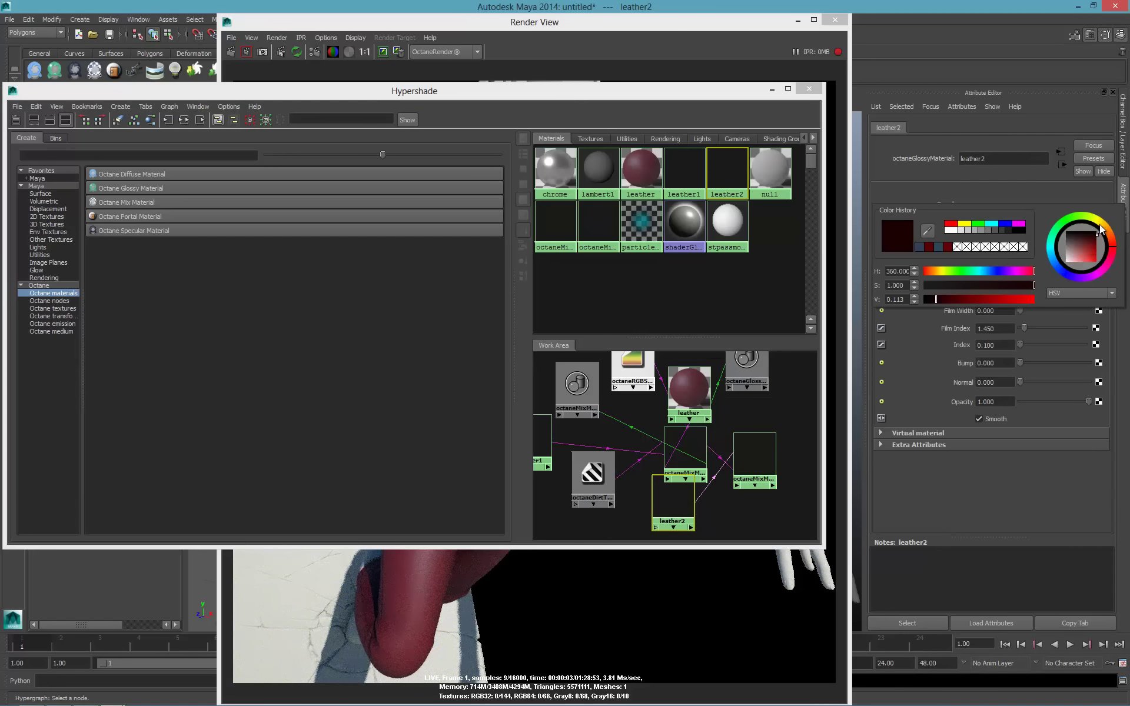
drag(1100, 225, 1080, 243)
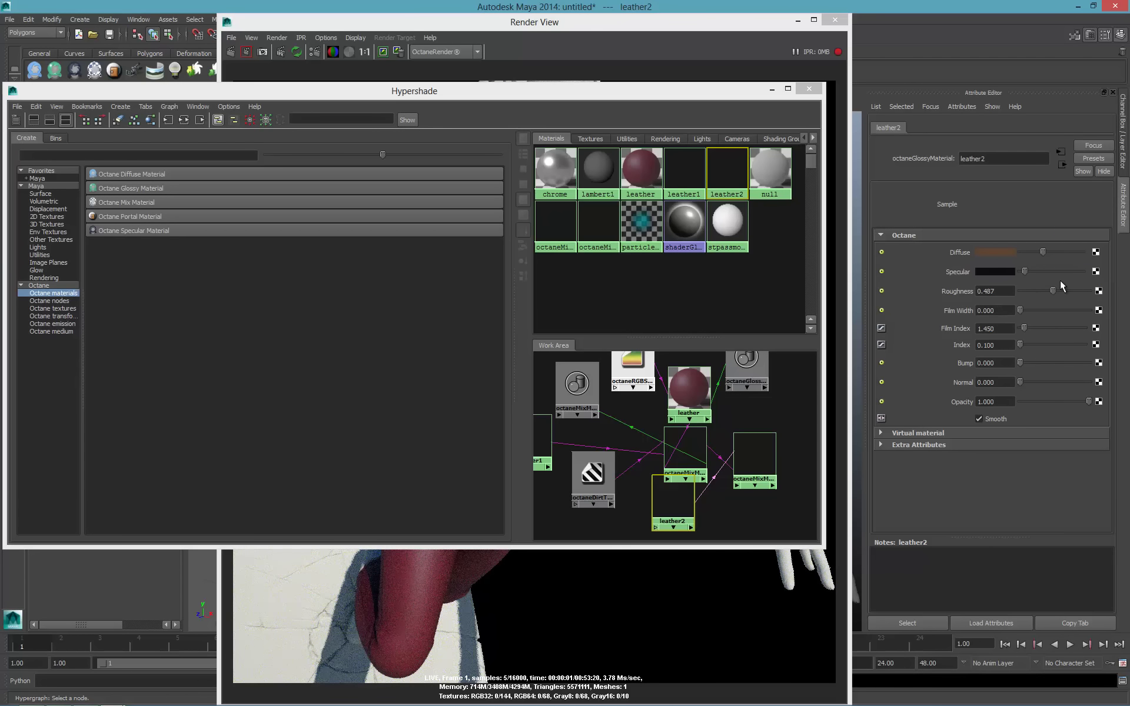
drag(1026, 270, 1029, 270)
drag(1052, 291, 1083, 290)
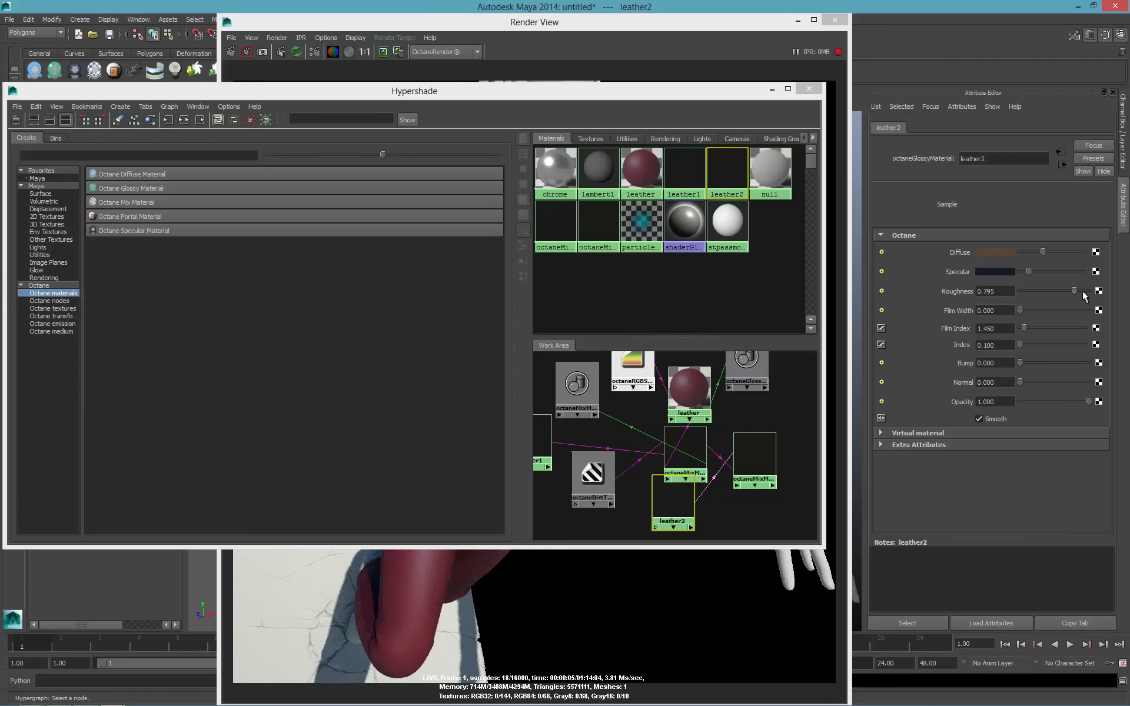
Connect a new Octane Dirt Texture to the Amount of octaneMixMaterial2.
click(753, 457)
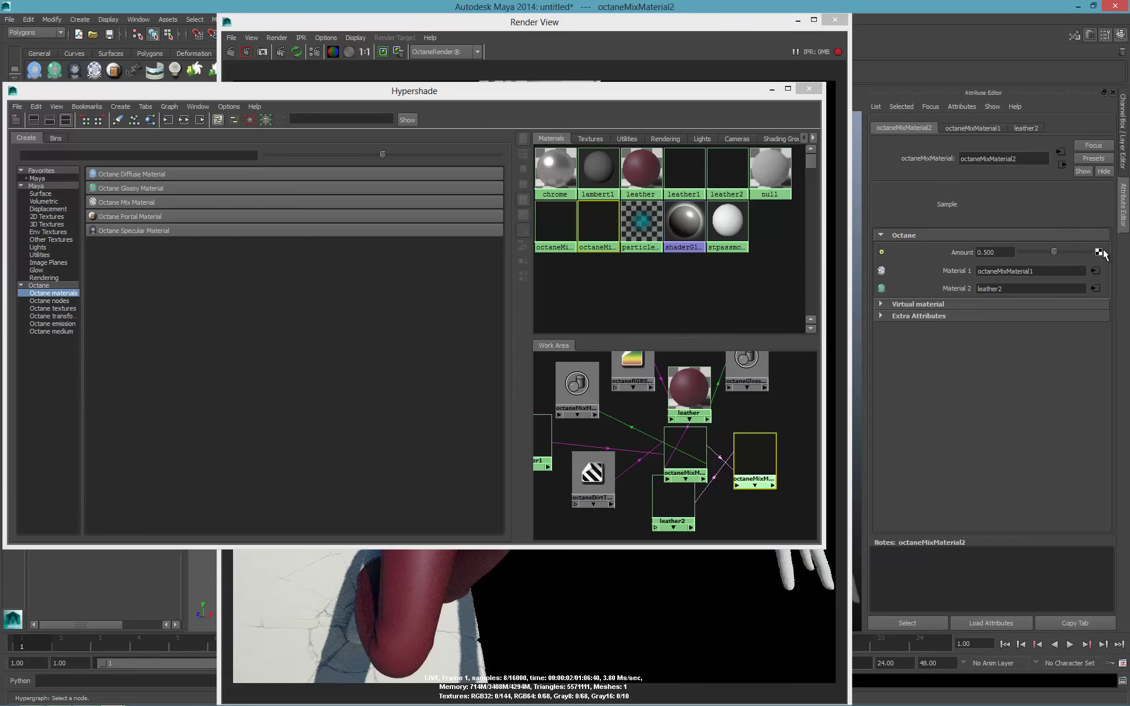
click(1099, 252)
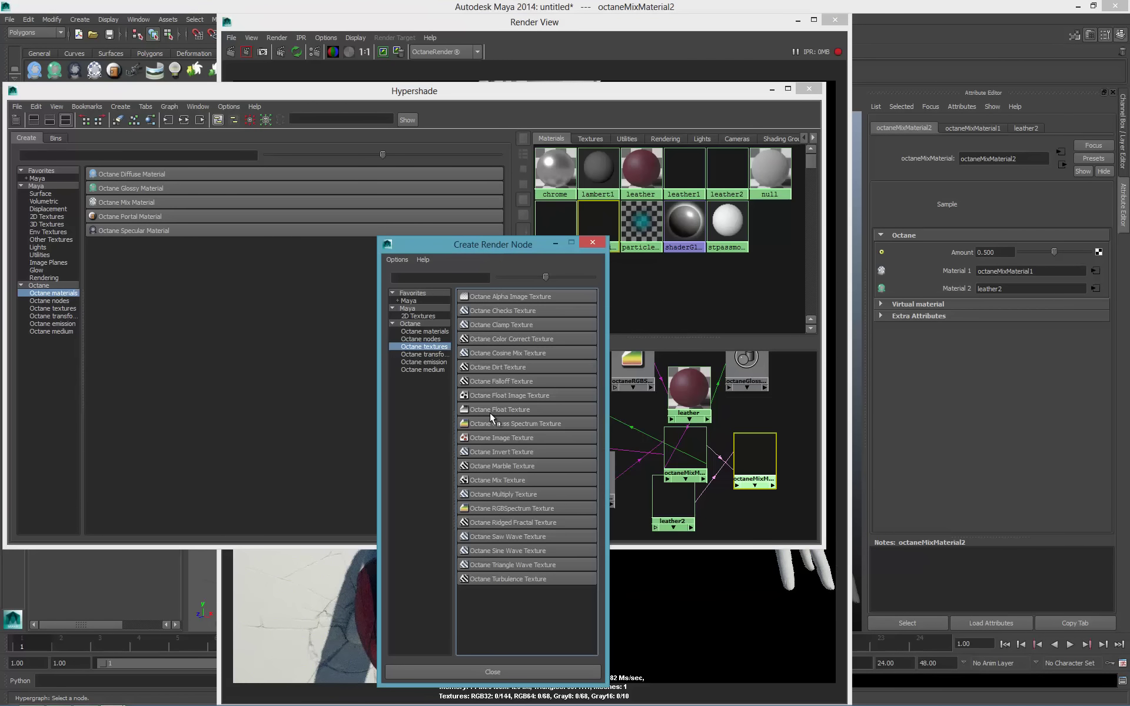
click(514, 365)
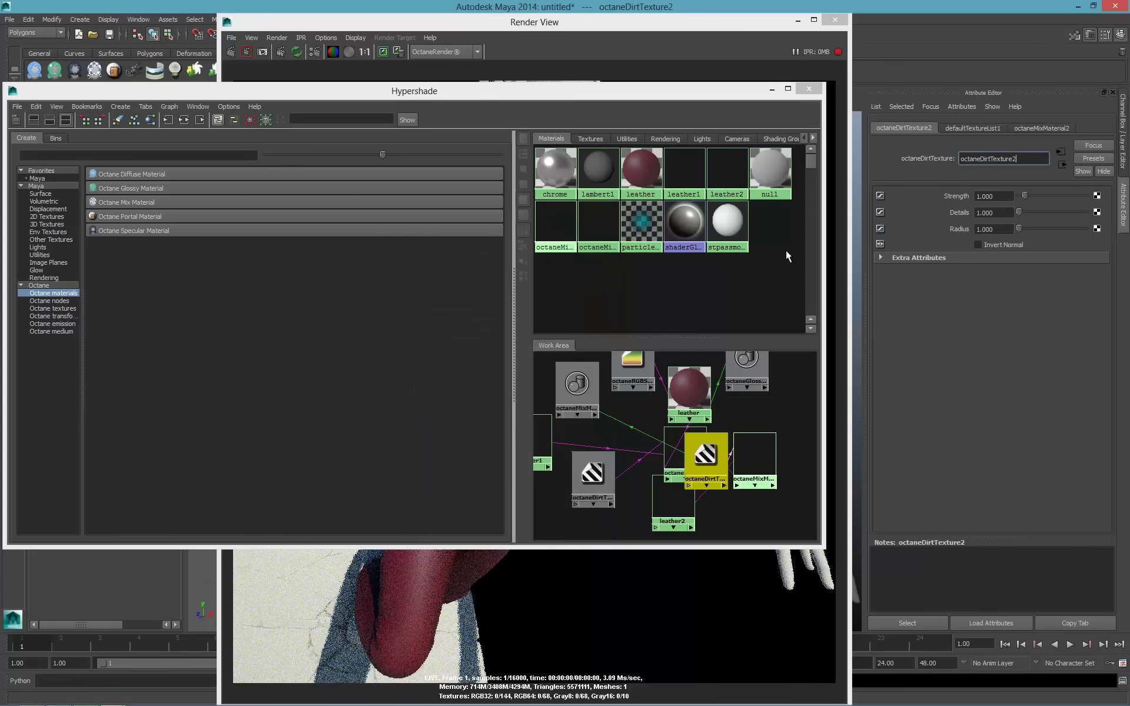
Close the render, assign octaneMixMaterial2 to the figure's jacket and trousers, and restart the live render.
drag(690, 92, 277, 88)
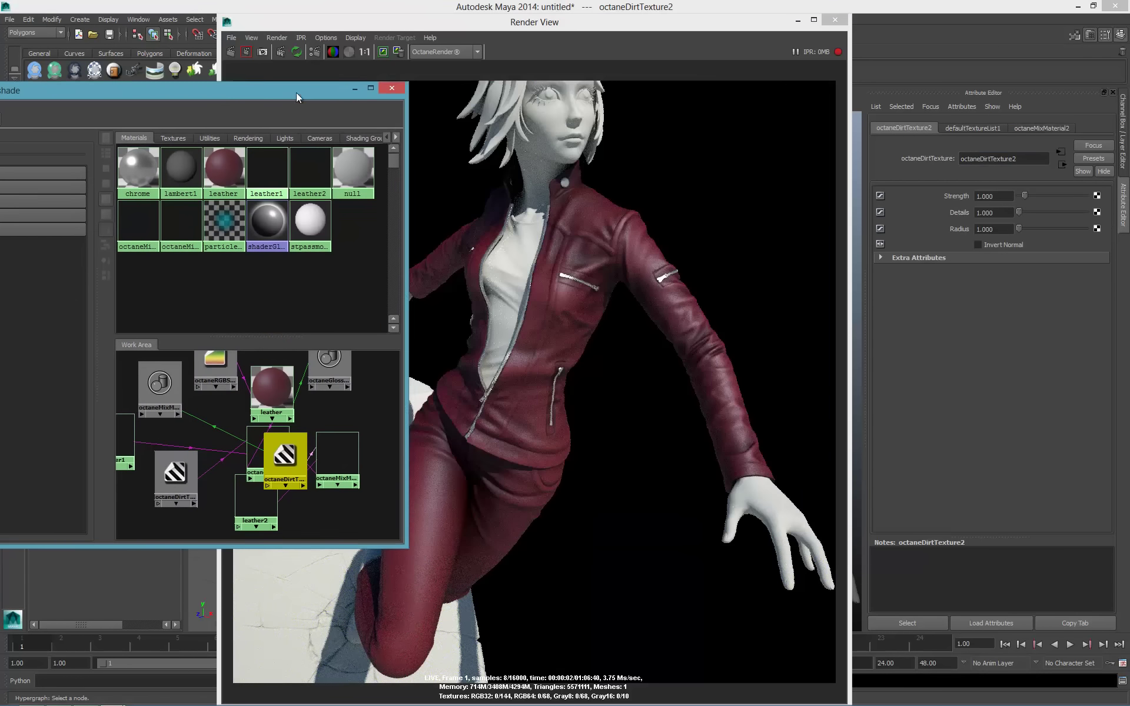
click(807, 26)
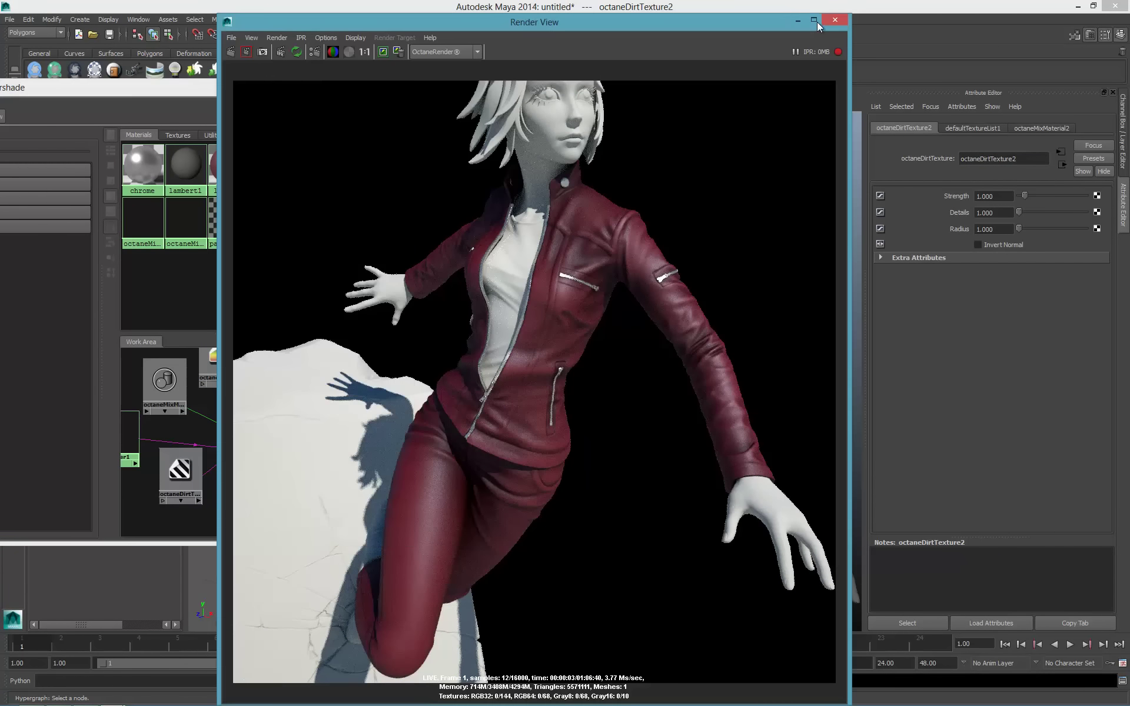
click(834, 20)
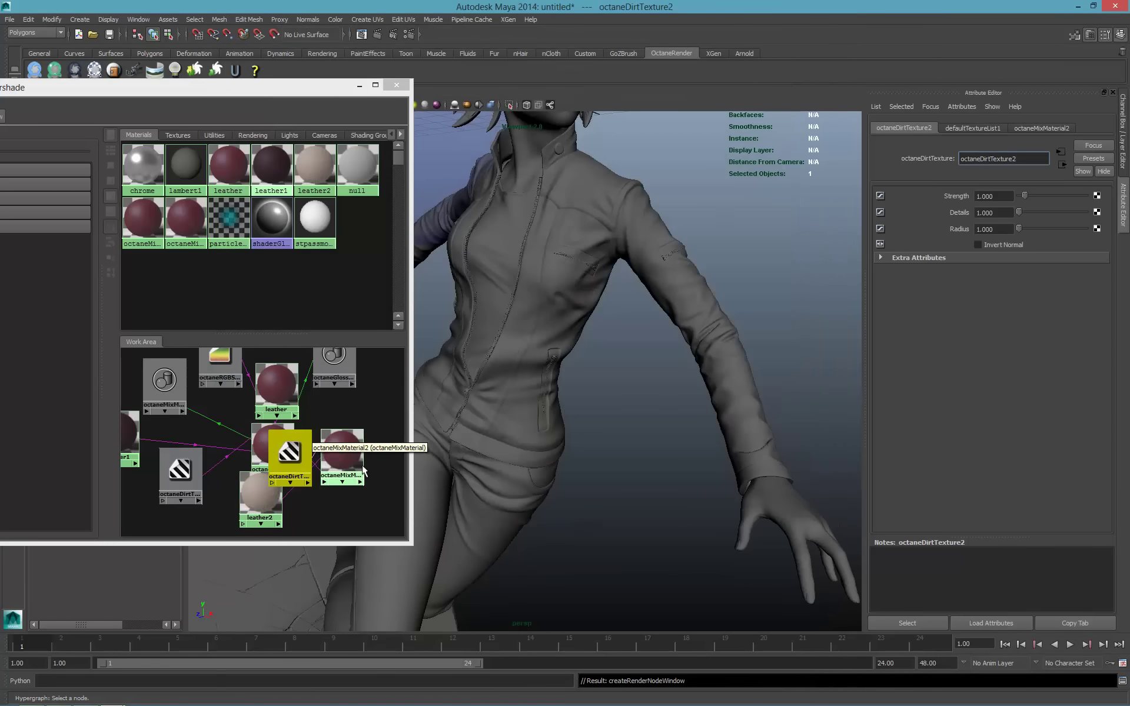
click(358, 482)
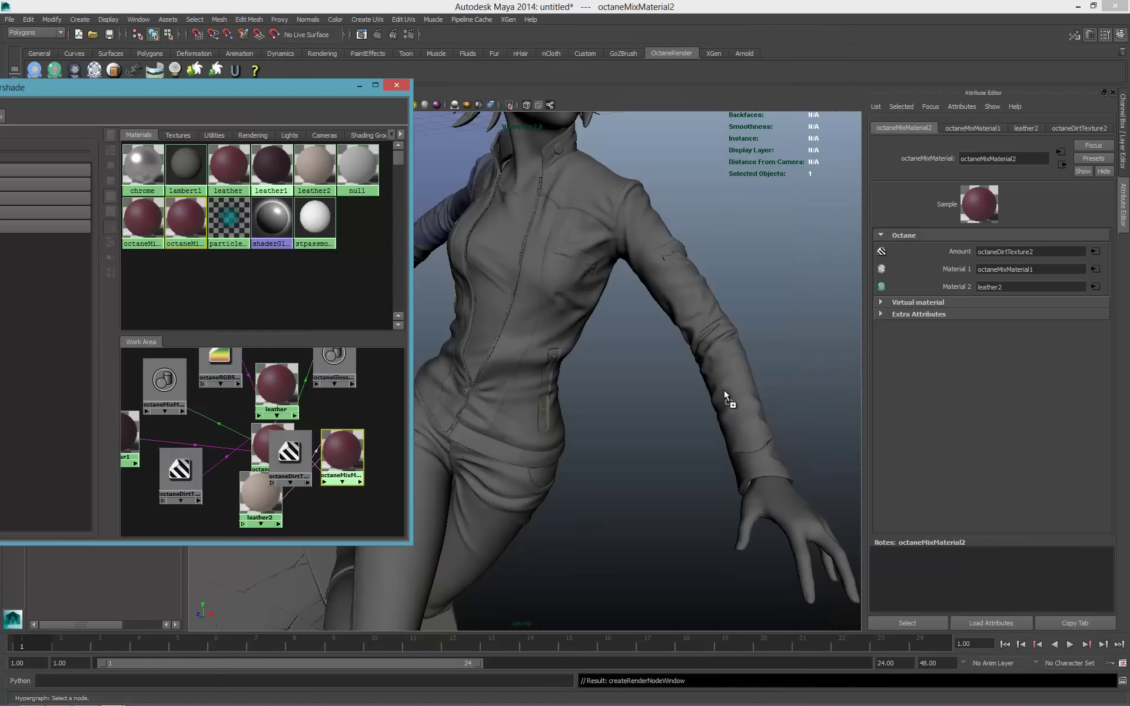
middle_drag(725, 396, 732, 389)
middle_drag(342, 448, 512, 529)
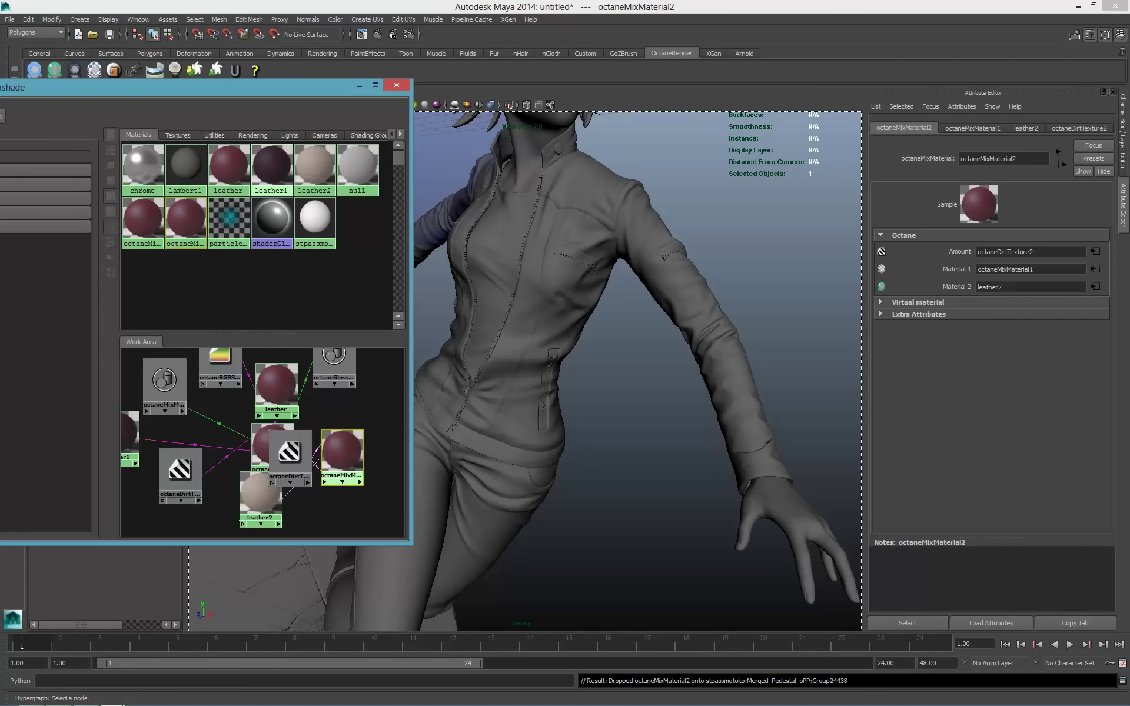
click(393, 34)
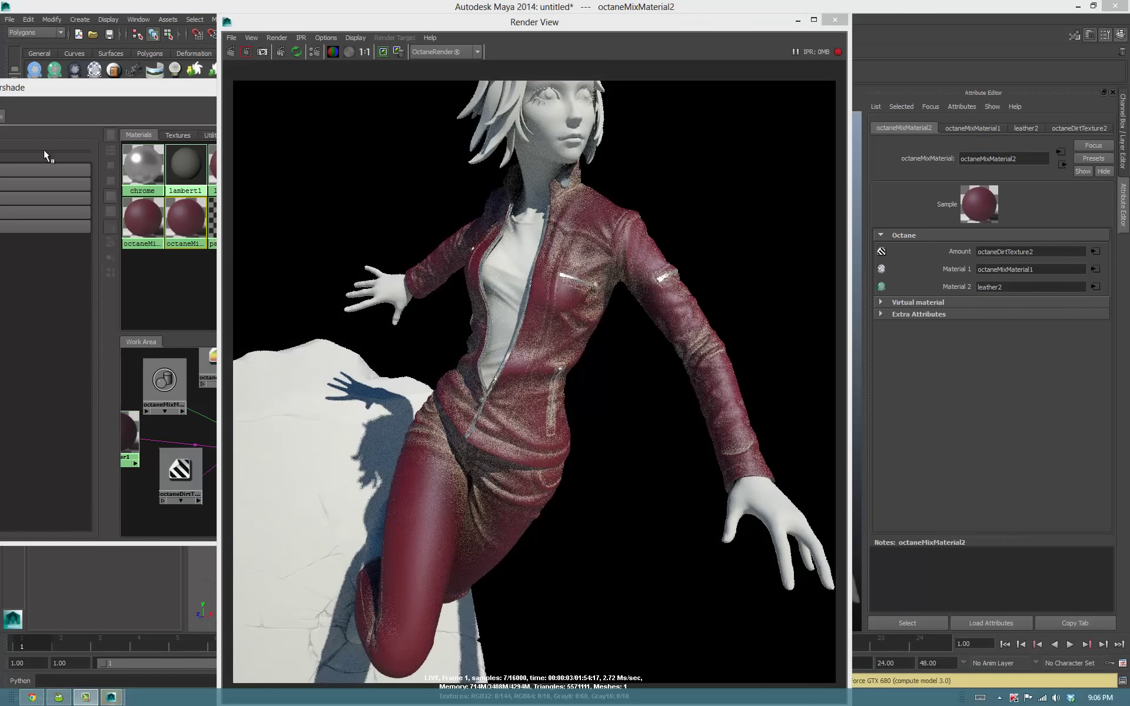
drag(656, 24, 706, 65)
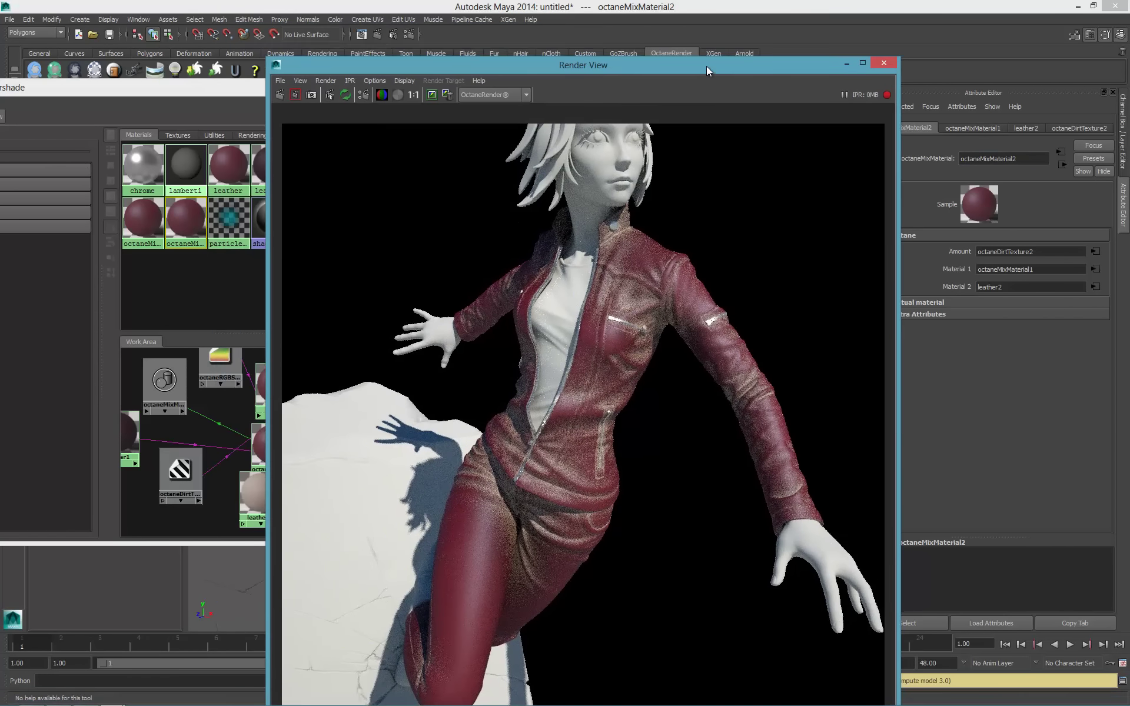
Graph the node network of octaneMixMaterial2 and enlarge the Hypershade work area.
click(159, 525)
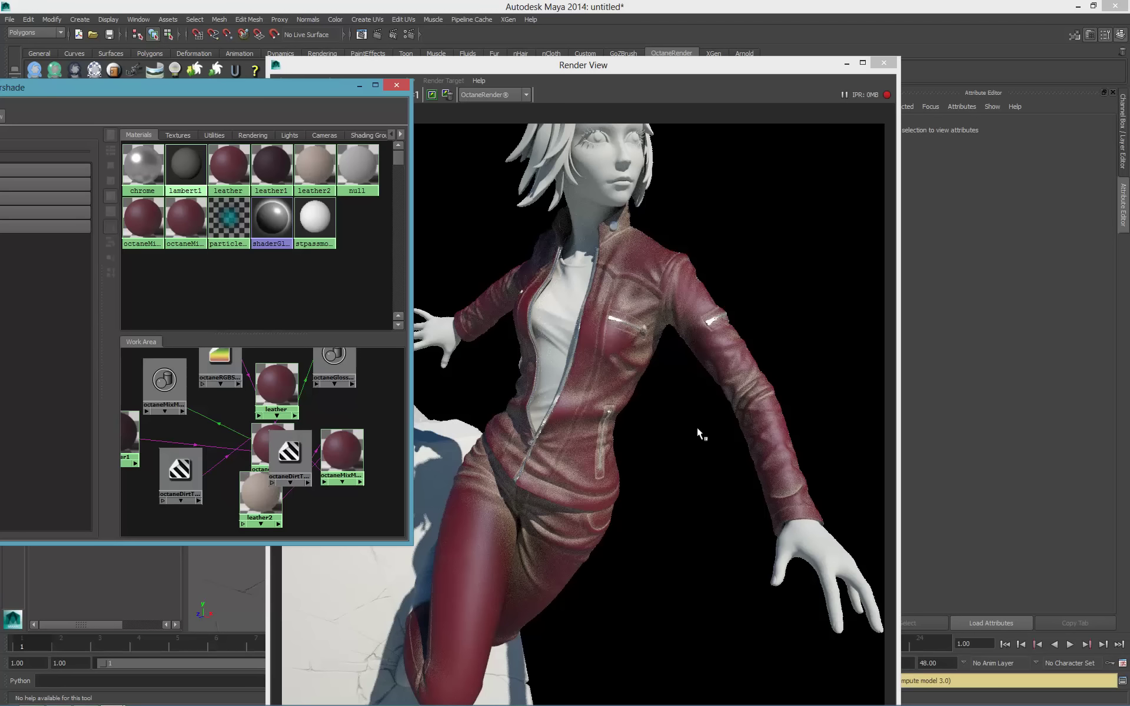
drag(289, 452, 290, 469)
click(328, 448)
drag(252, 92, 501, 112)
click(35, 137)
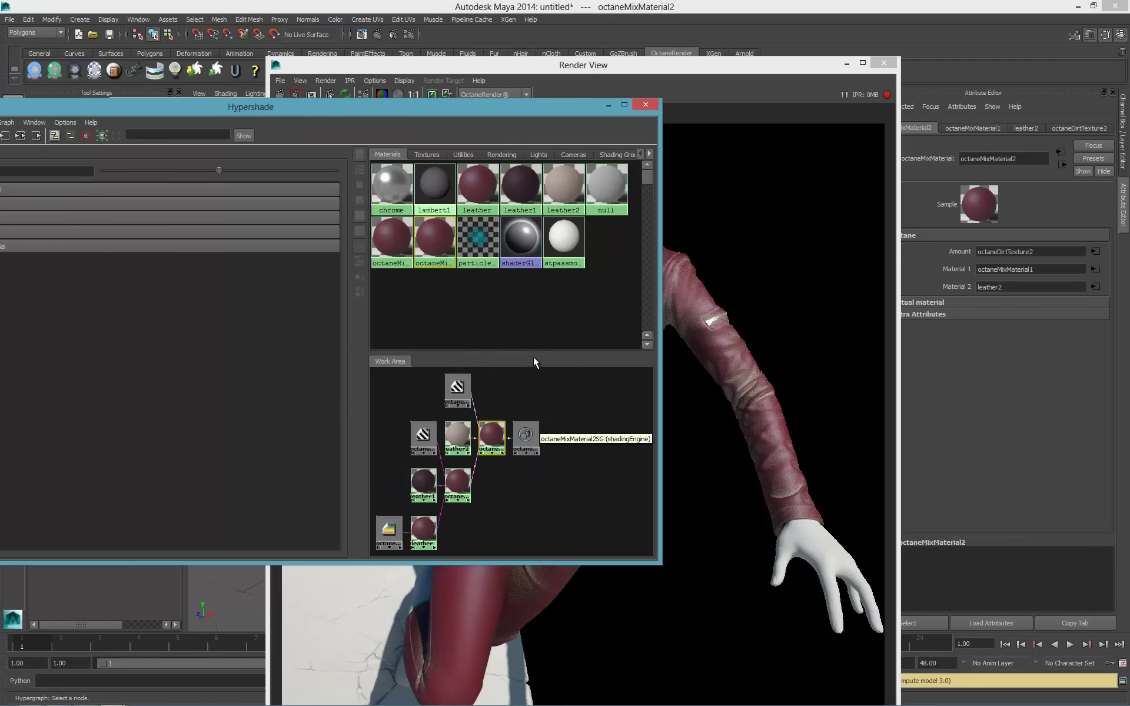
drag(534, 352, 543, 186)
alt+middle_drag(451, 308, 500, 391)
alt+right_drag(499, 391, 544, 323)
alt+middle_drag(544, 323, 529, 368)
alt+right_drag(583, 377, 539, 377)
Turn on Invert Normal for octaneDirtTexture2 with the render placed clear of its attributes.
click(478, 256)
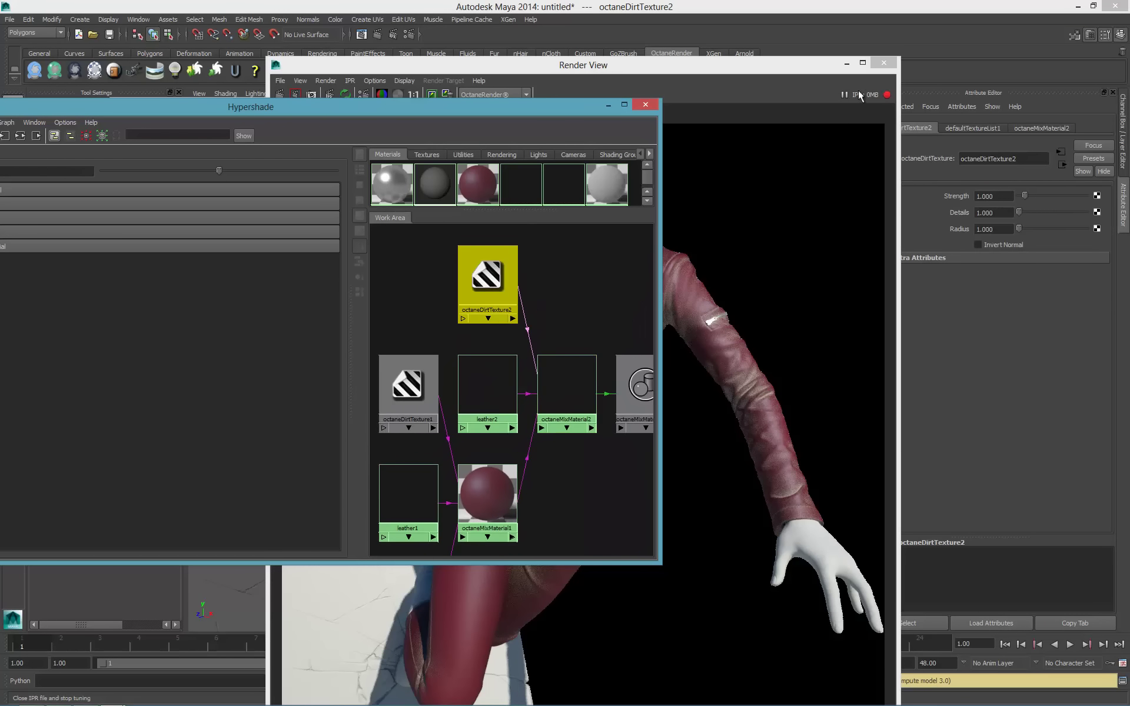
drag(738, 65, 670, 60)
click(991, 241)
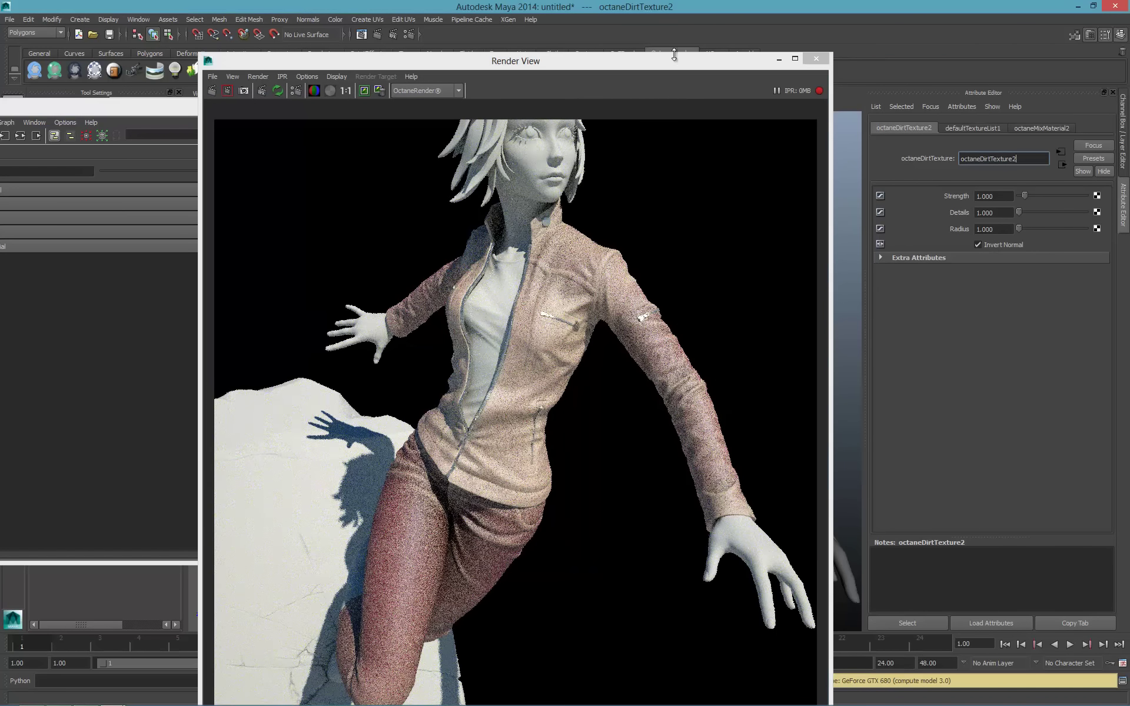
Shift the render clear of the viewport and try Radius values of 0 and 0.5 for octaneDirtTexture2.
drag(672, 58, 651, 47)
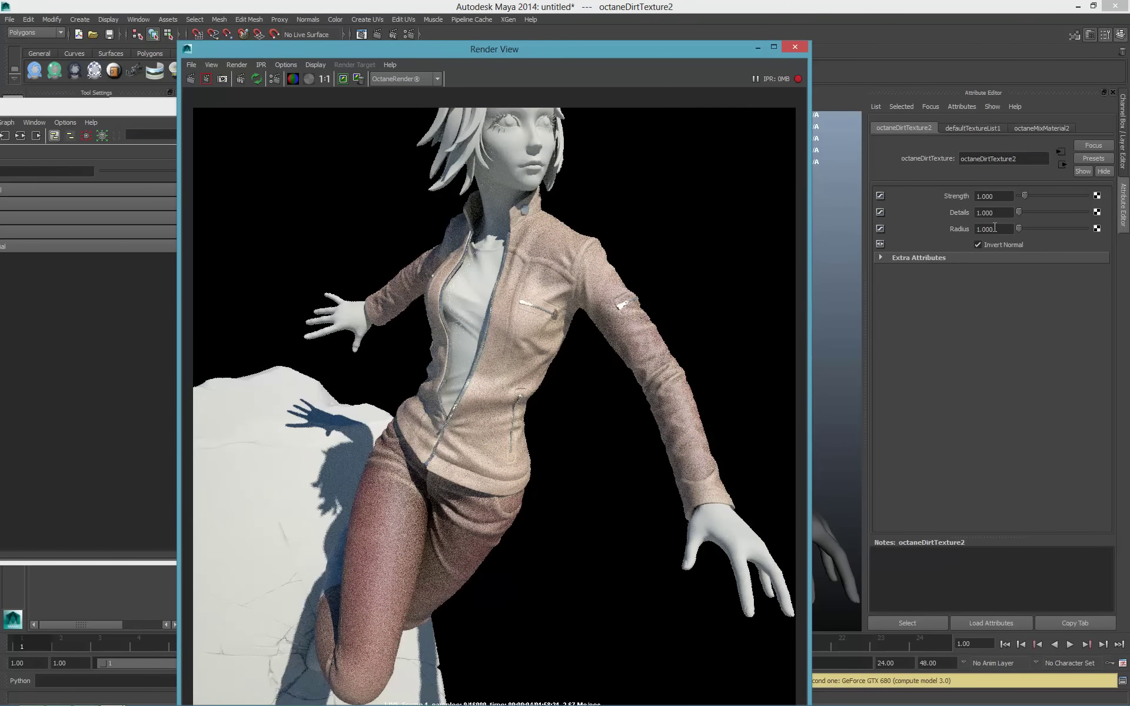
click(995, 228)
text(1.000)
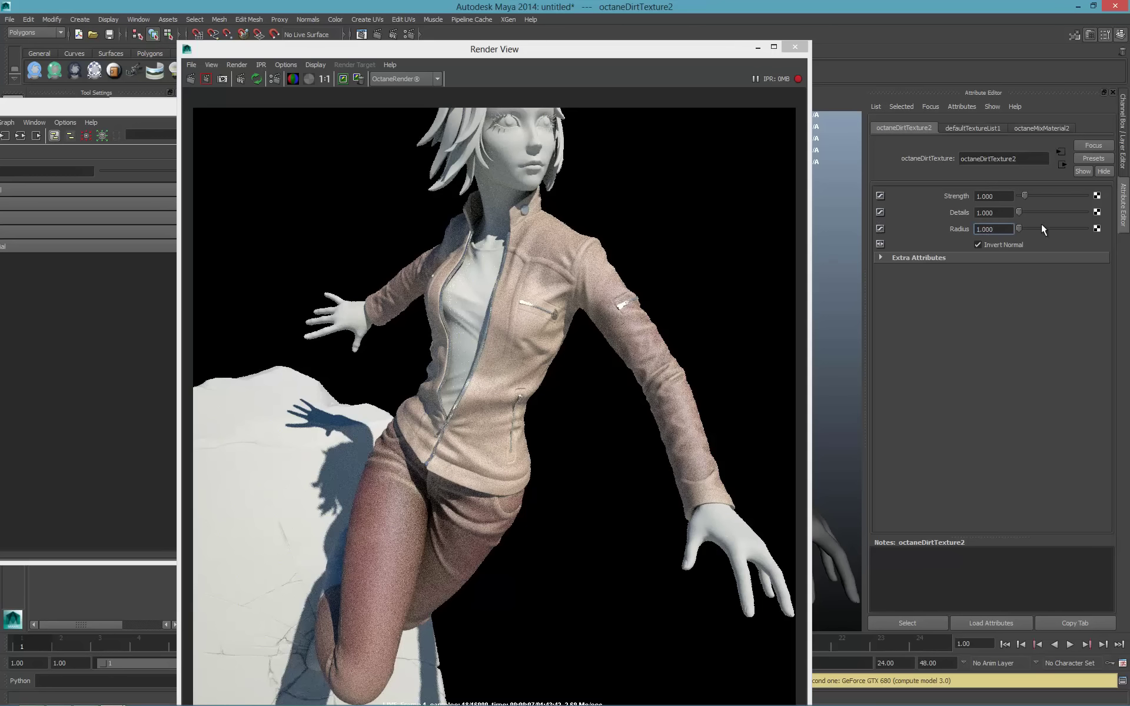
drag(1021, 229, 885, 199)
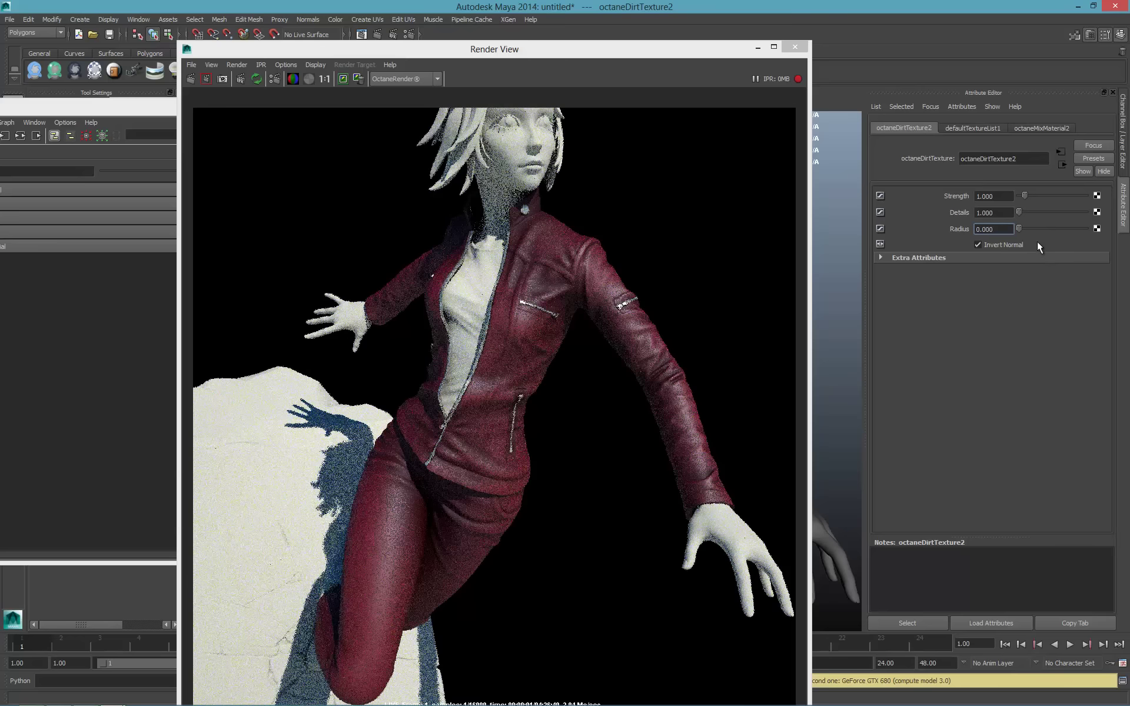
drag(996, 228, 984, 229)
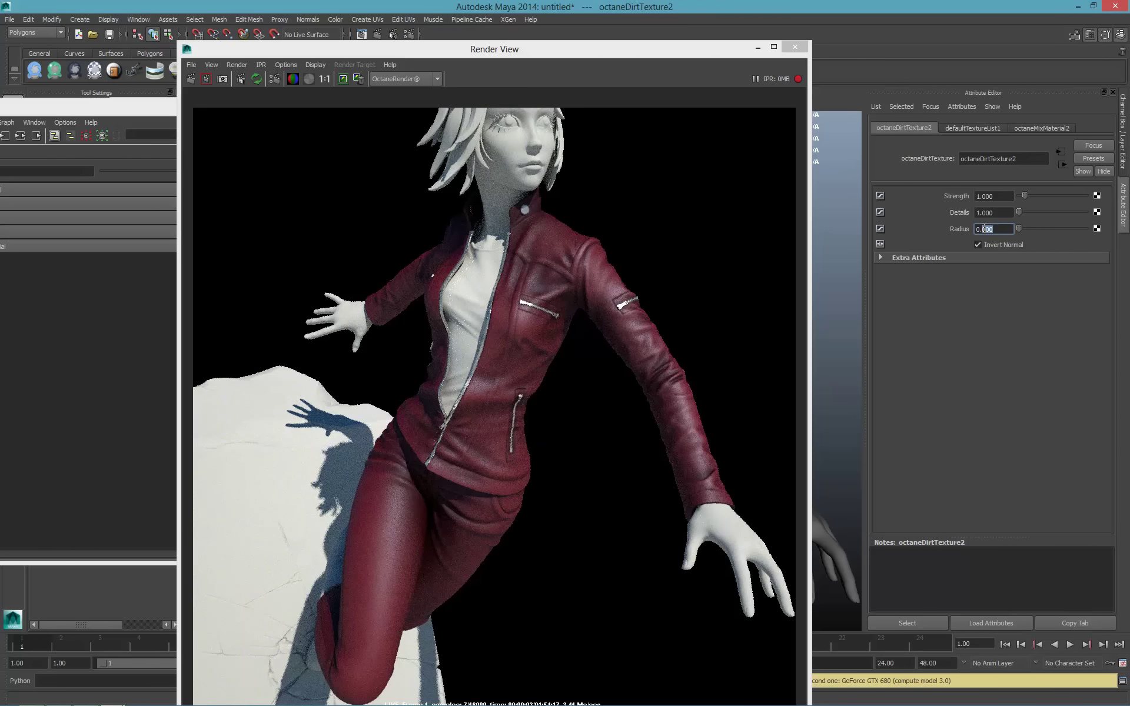
text(5)
key(Return)
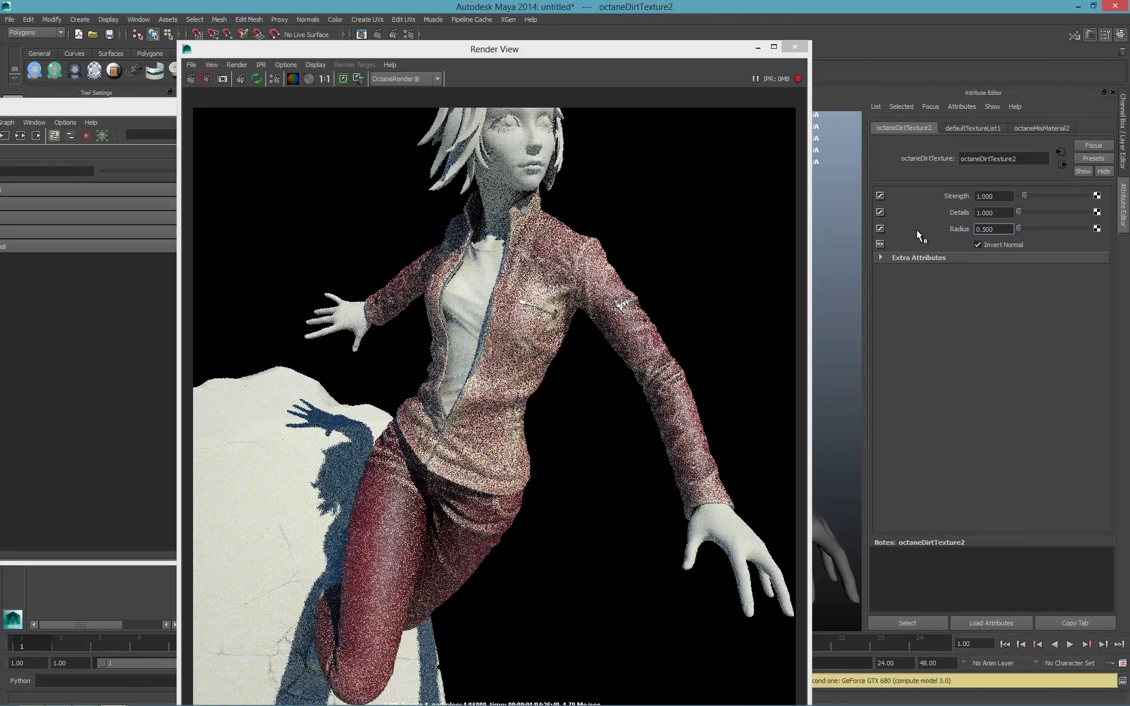
Try smaller Radius values of 0.1 and 0.03 for octaneDirtTexture2.
drag(994, 230, 983, 230)
text(1)
key(Return)
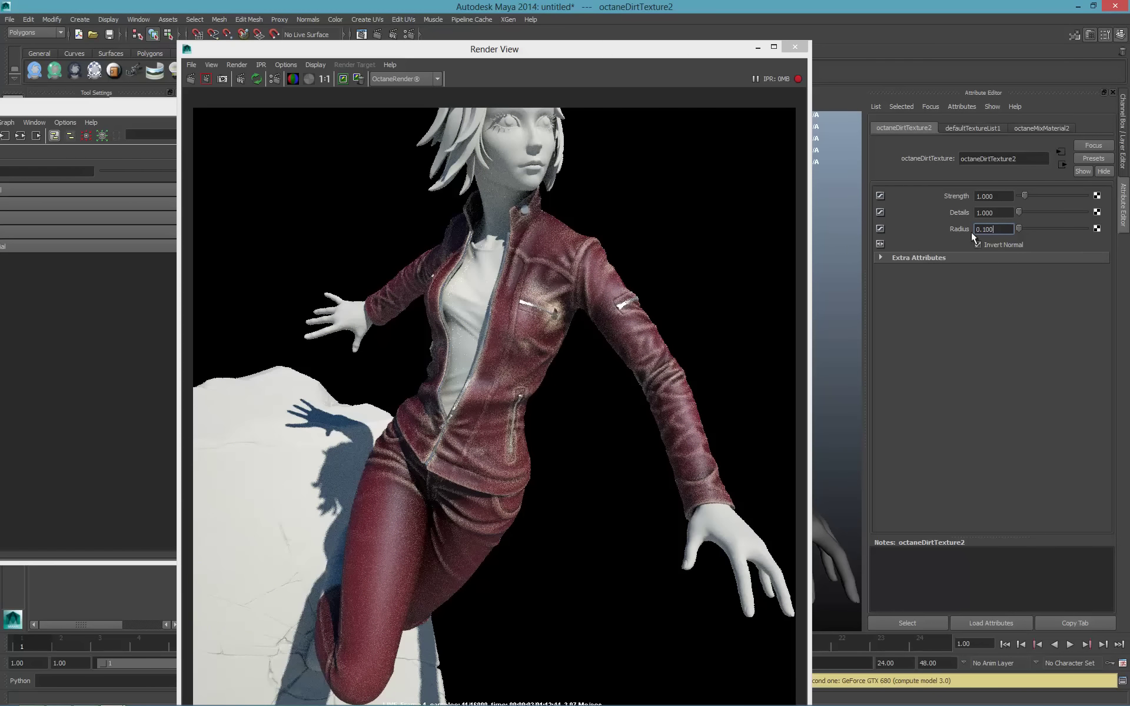
drag(996, 229, 983, 230)
text(0)
key(Return)
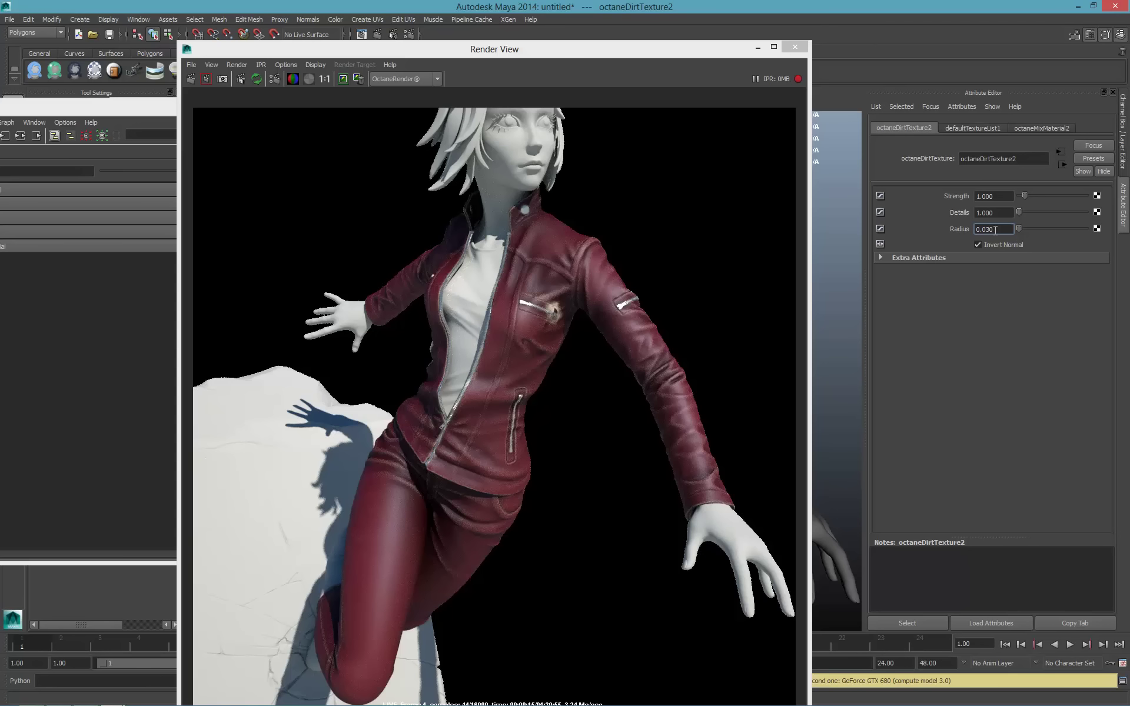
Raise the Details of octaneDirtTexture2 to about 18.5 and set its Radius to 0.008.
drag(994, 230, 986, 231)
key(BackSpace)
key(Return)
drag(994, 230, 1030, 212)
drag(994, 230, 990, 230)
text(05)
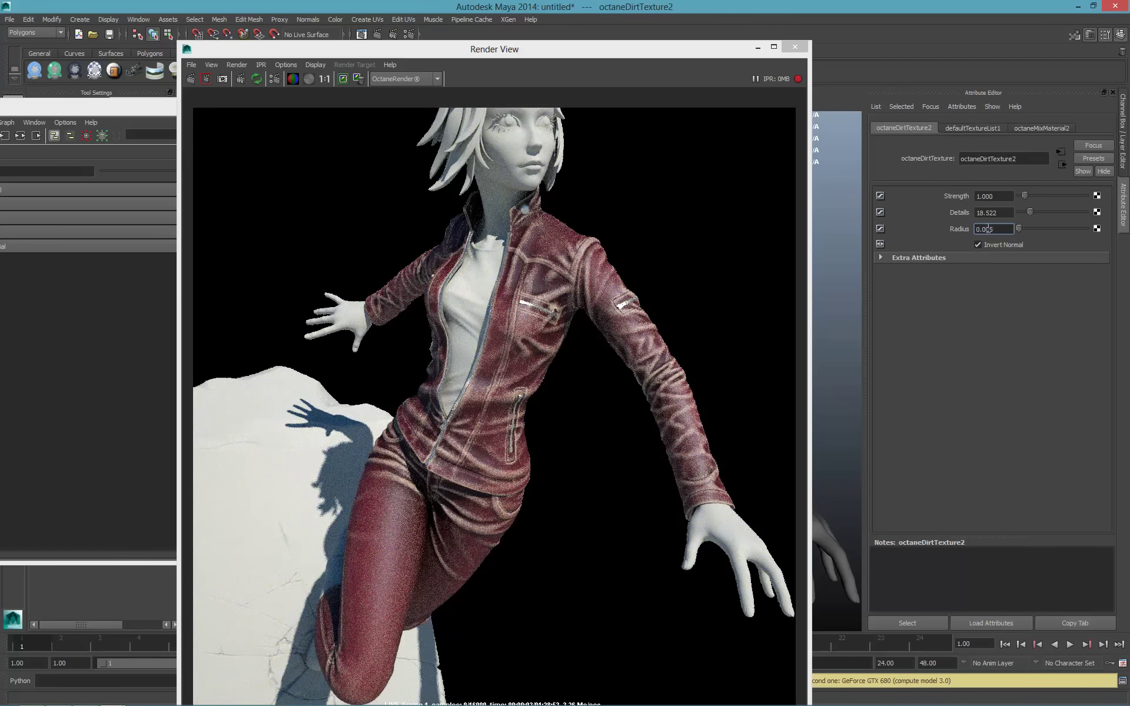
key(Return)
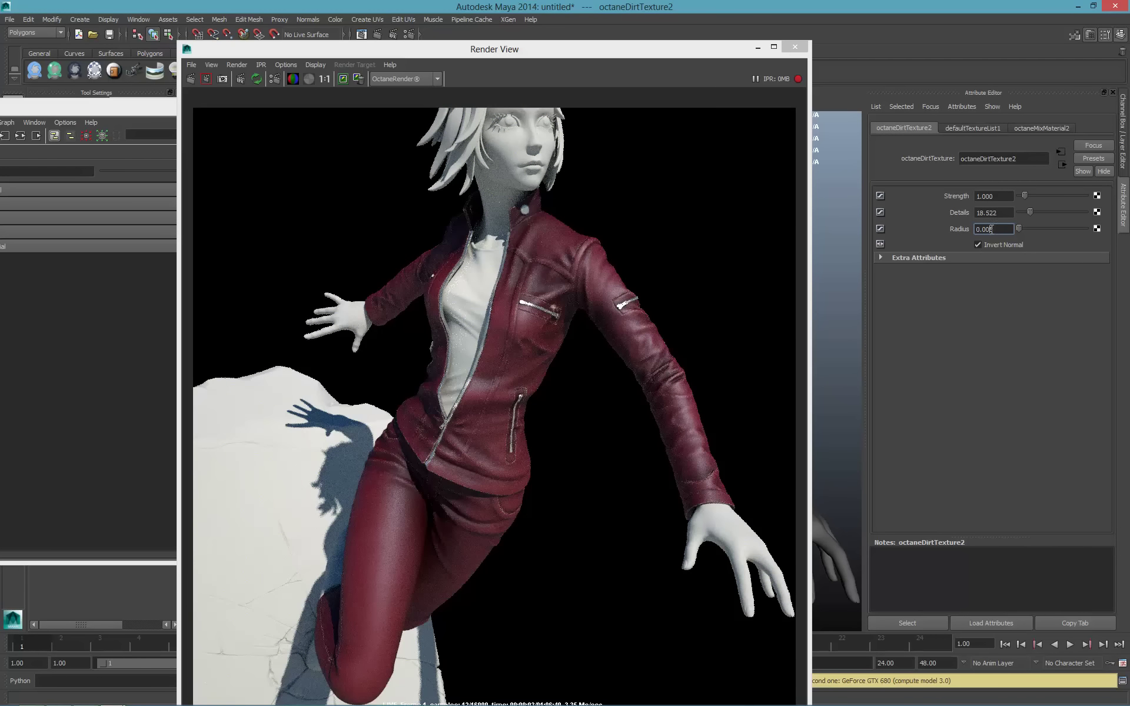
double_click(990, 230)
text(008)
key(Return)
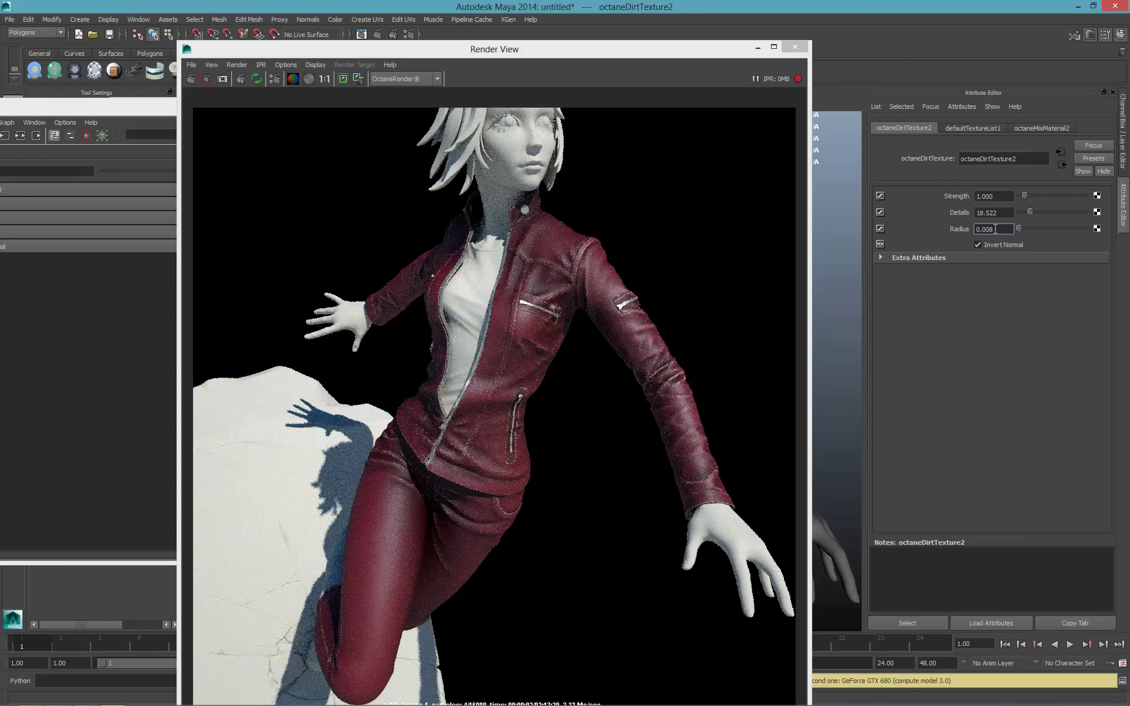
Select leather2 in the Hypershade network and darken its Diffuse to a brown of about H 27, S 0.569, V 0.294.
click(155, 372)
alt+middle_drag(548, 466, 607, 312)
click(452, 363)
drag(557, 111, 395, 79)
alt+middle_drag(387, 285, 346, 427)
drag(386, 361, 392, 326)
click(314, 348)
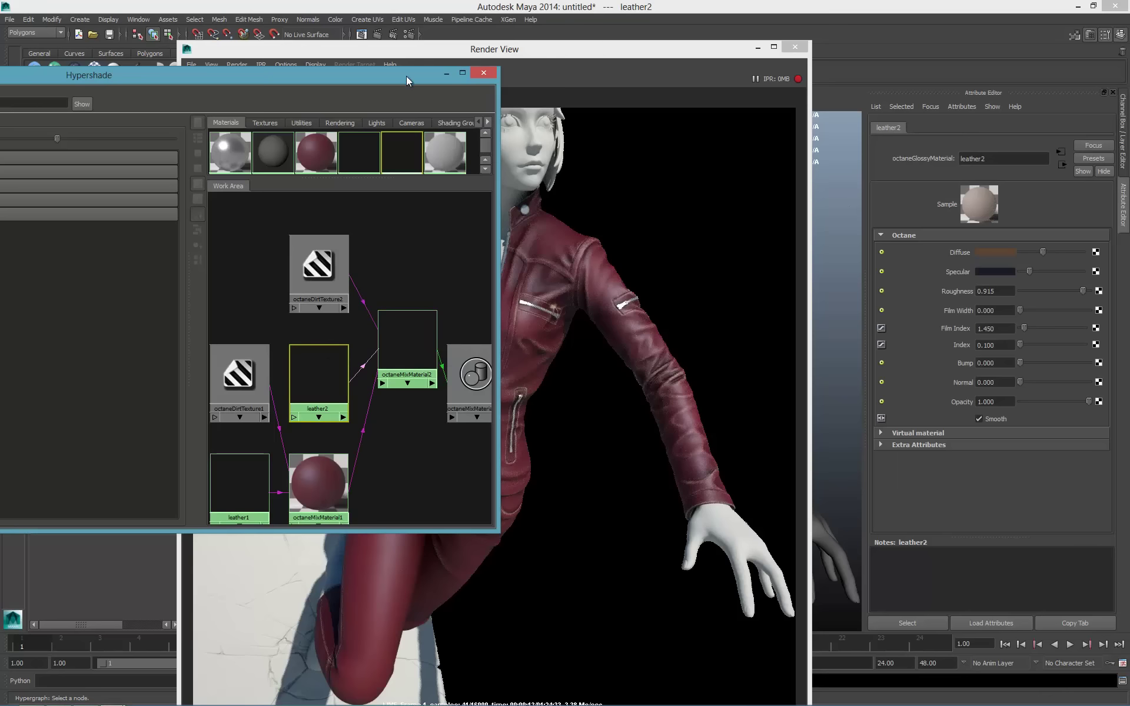
drag(407, 75, 246, 126)
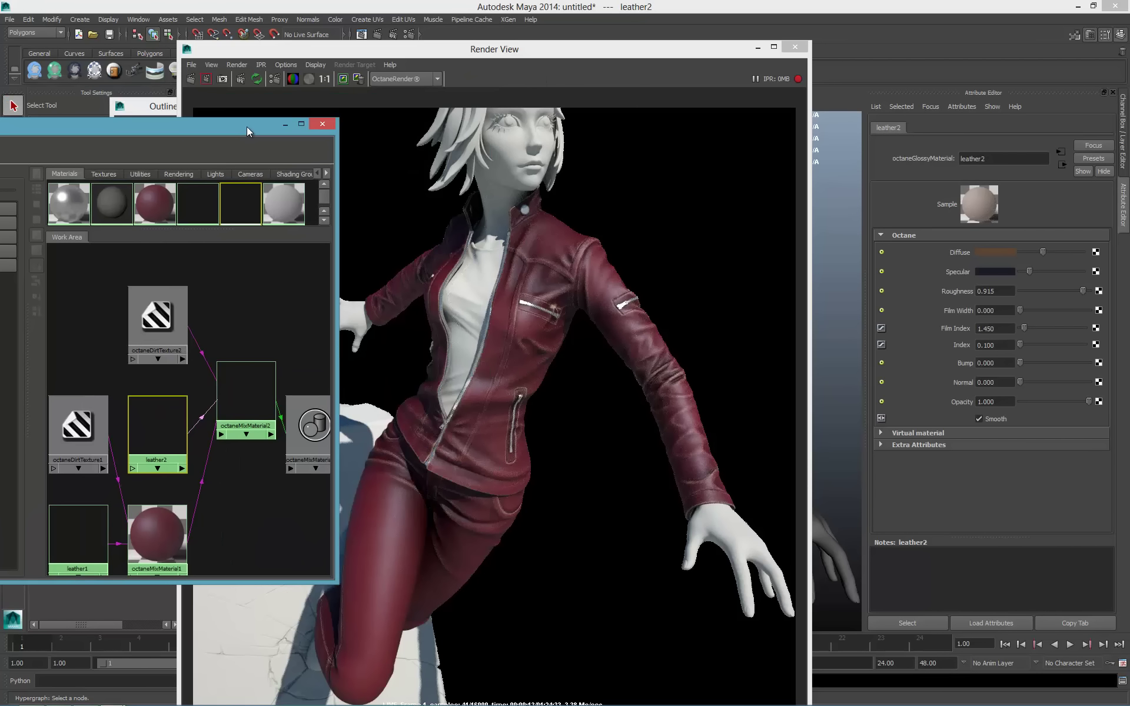
click(1007, 252)
drag(1082, 230, 1092, 228)
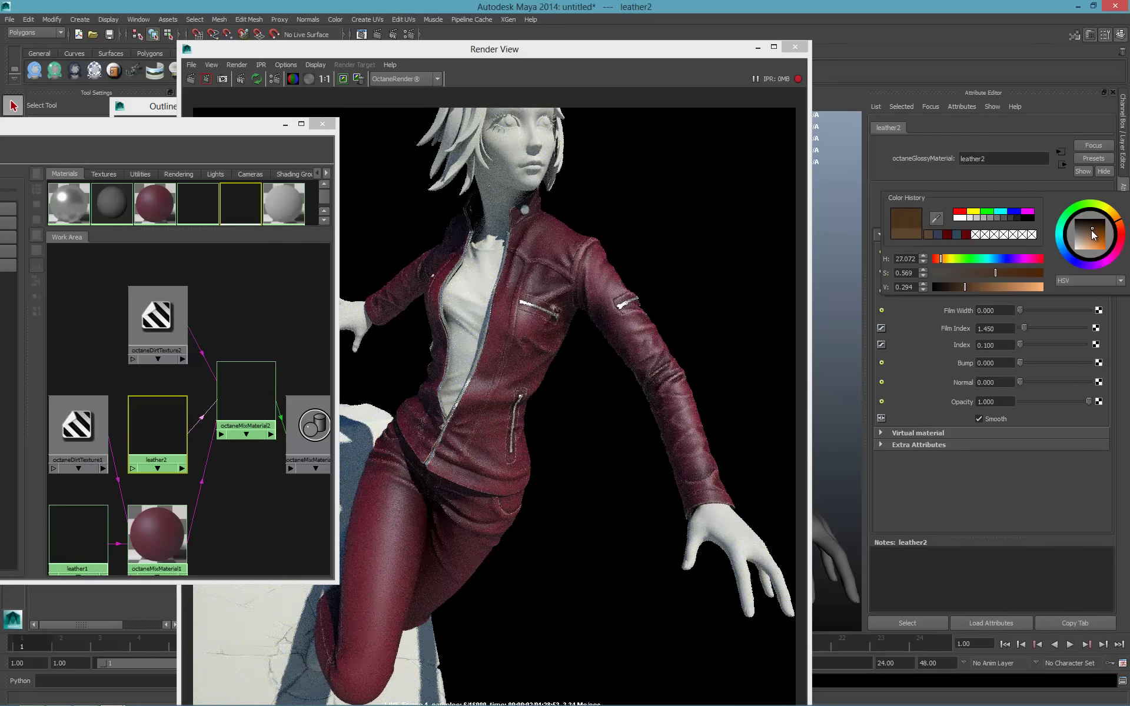
Pull the camera back and reposition the render to examine the leather on the whole figure.
drag(680, 50, 1025, 49)
click(493, 278)
alt+drag(465, 334, 477, 308)
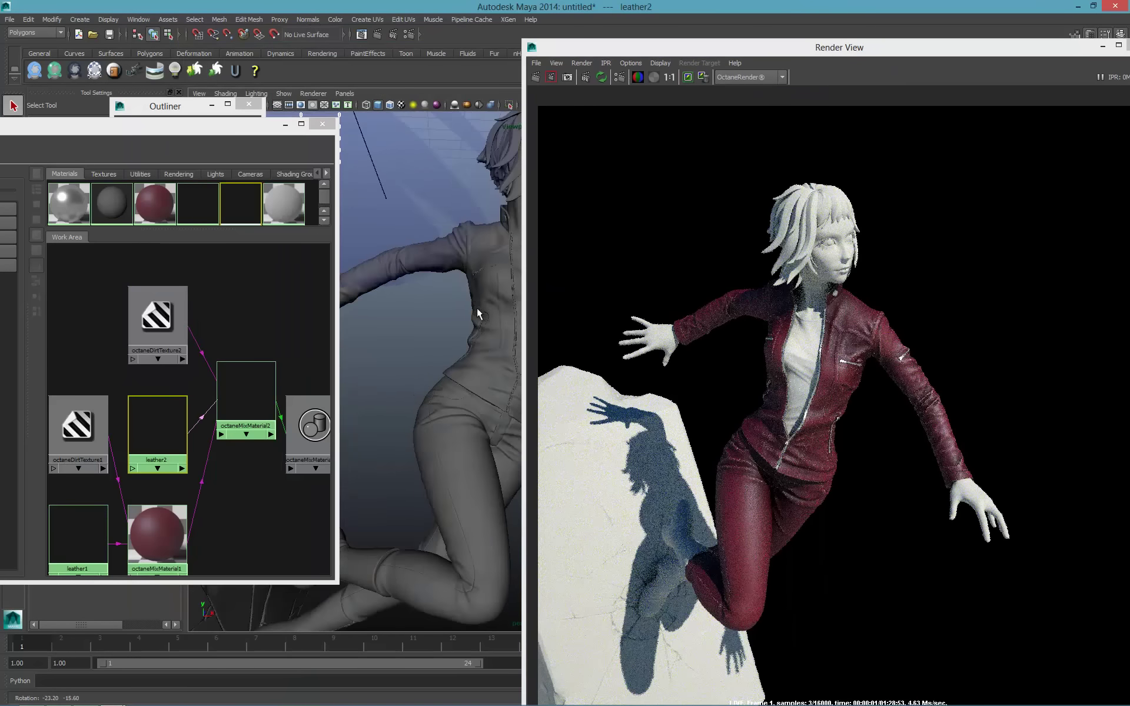
drag(974, 48, 803, 52)
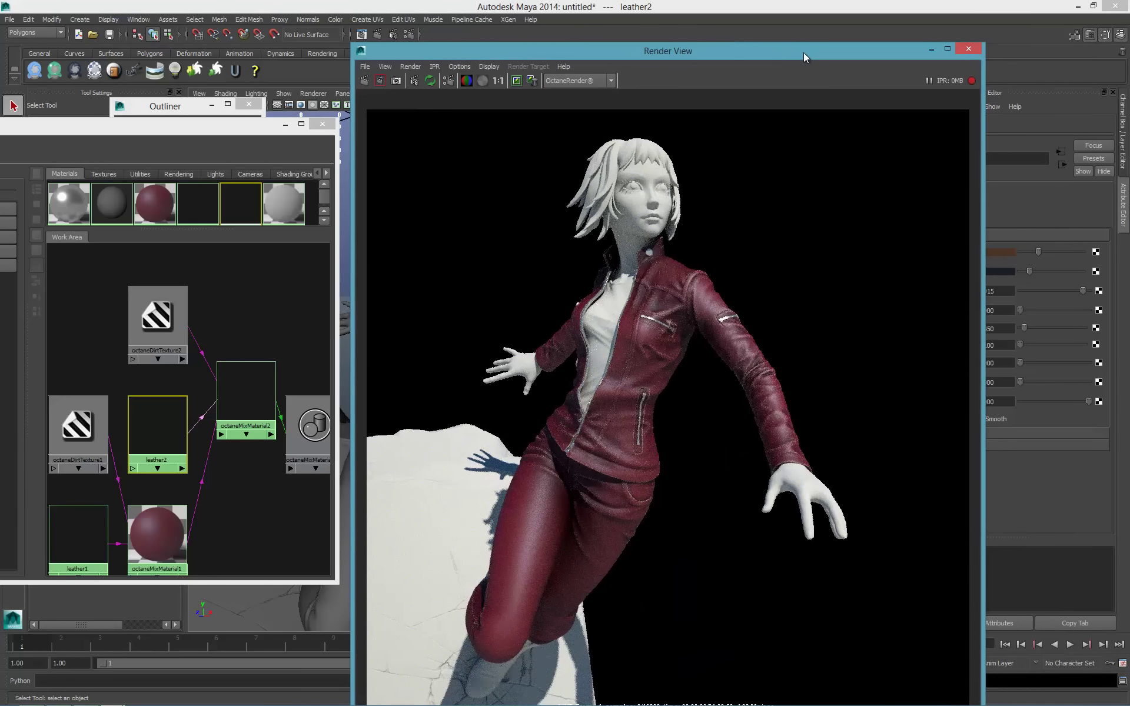
Rearrange the Hypershade and render, and select the base leather material feeding octaneMixMaterial1.
drag(232, 124, 718, 85)
click(847, 371)
click(282, 374)
alt+right_drag(848, 318, 689, 306)
alt+right_drag(562, 417, 1083, 127)
drag(742, 51, 693, 165)
drag(664, 337, 635, 359)
click(698, 302)
alt+middle_drag(639, 290, 780, 200)
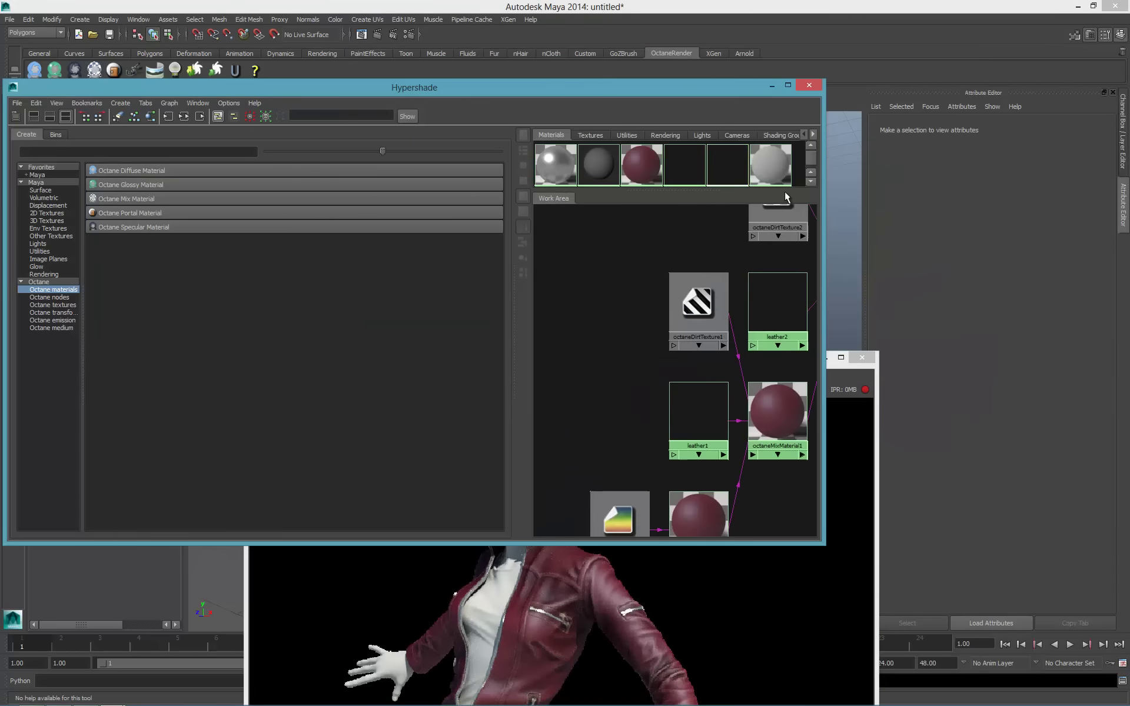
alt+middle_drag(628, 416, 625, 326)
click(702, 423)
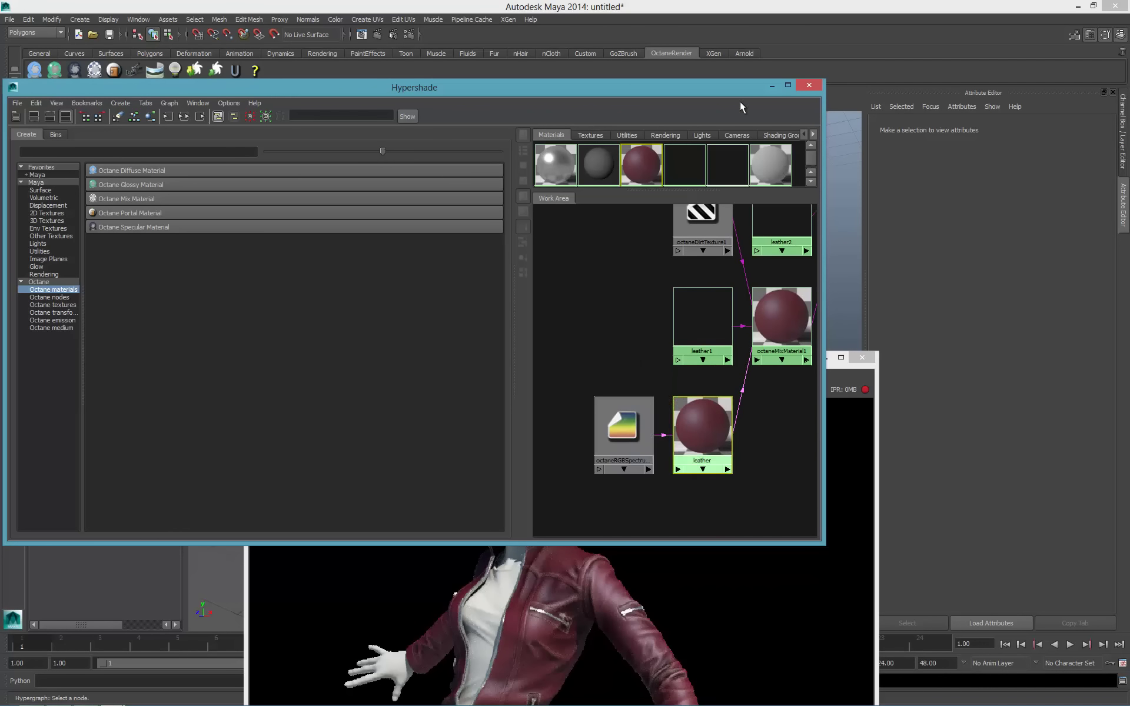
drag(707, 88, 634, 89)
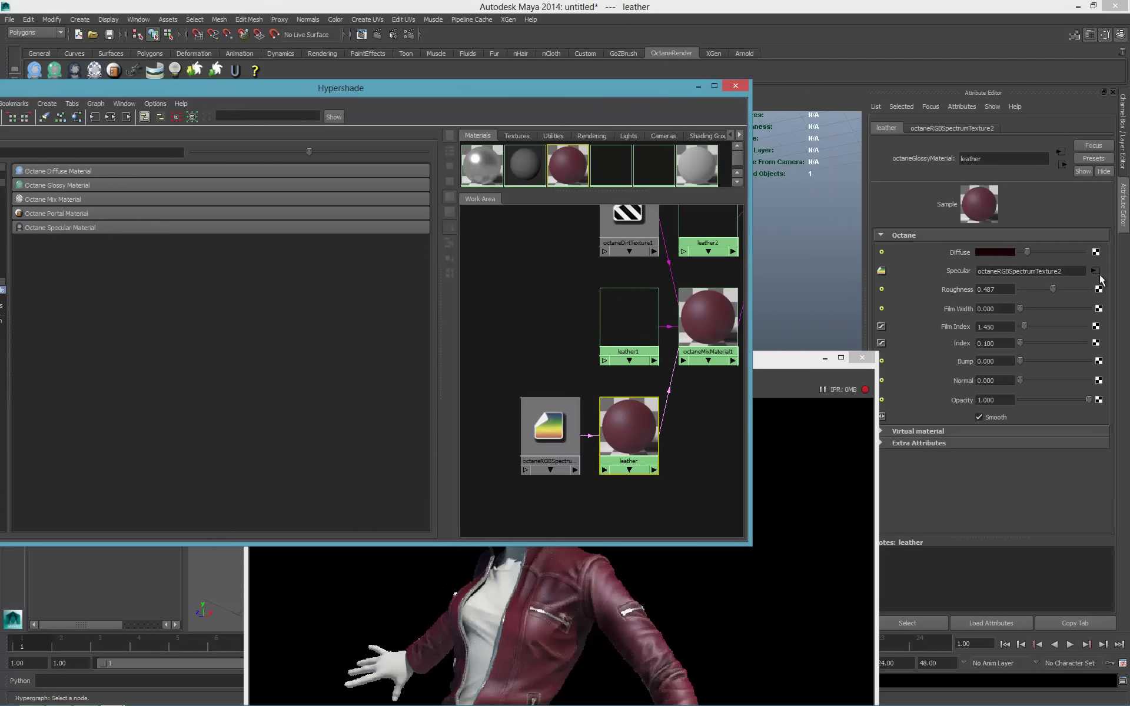
Connect an Octane Float Image Texture to the Bump of leather and load seamlessleather.jpg from the motoko folder in Dropbox.
click(1098, 361)
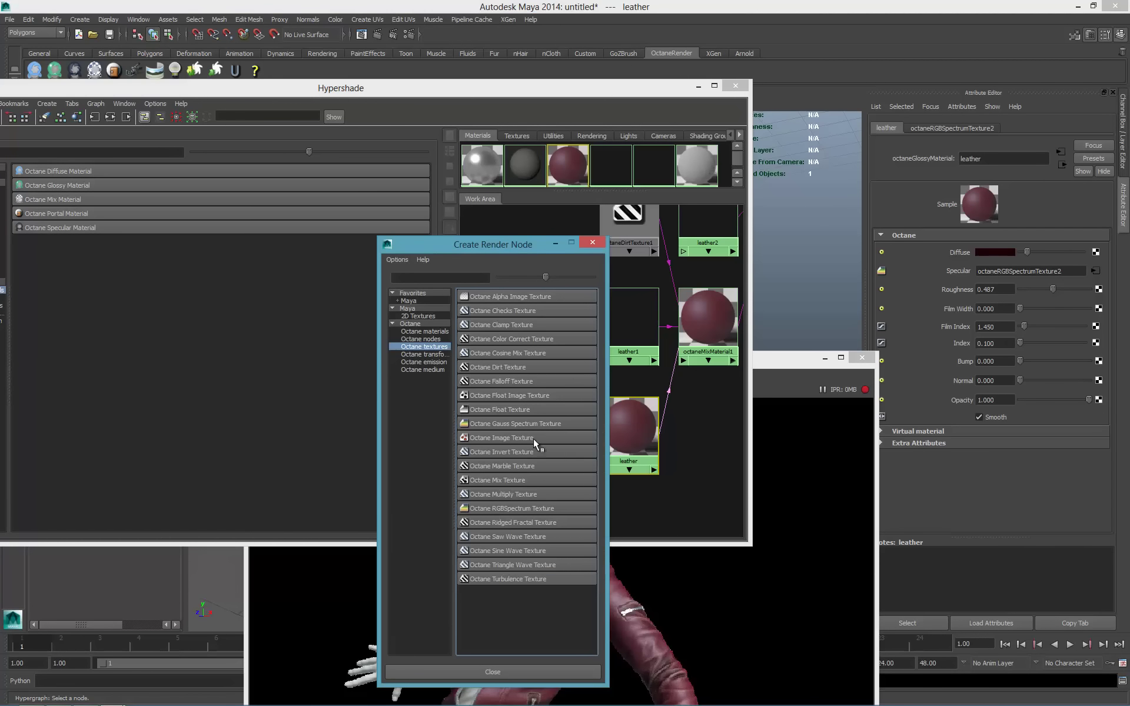
click(497, 399)
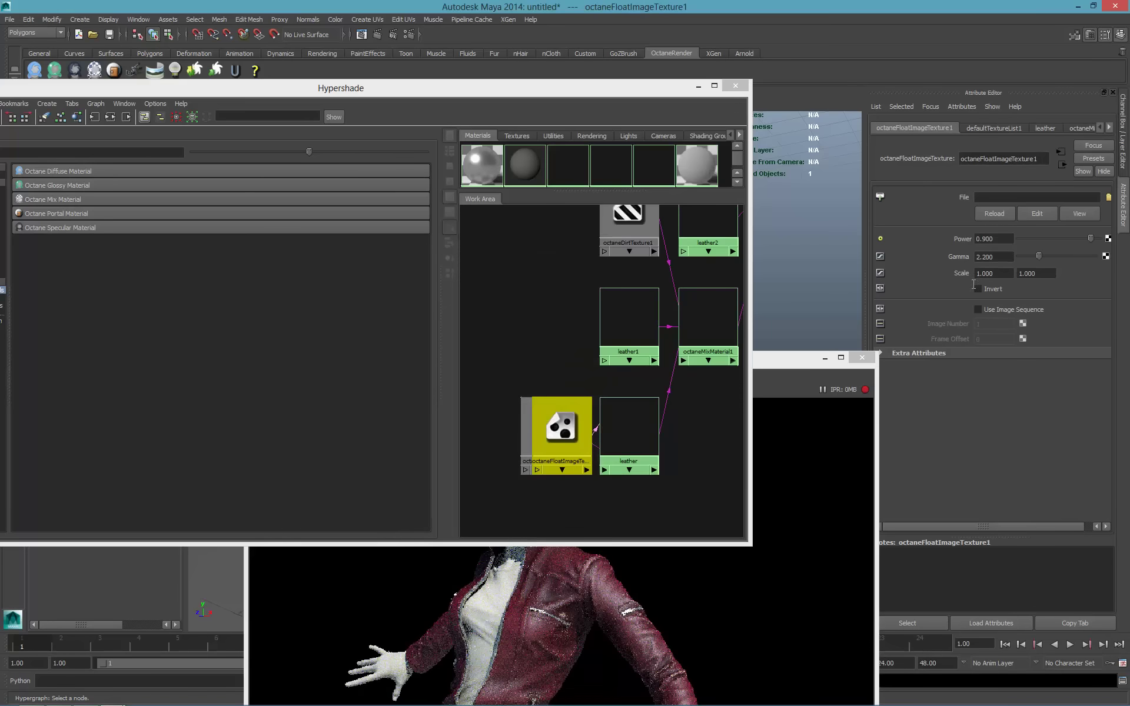
click(1109, 198)
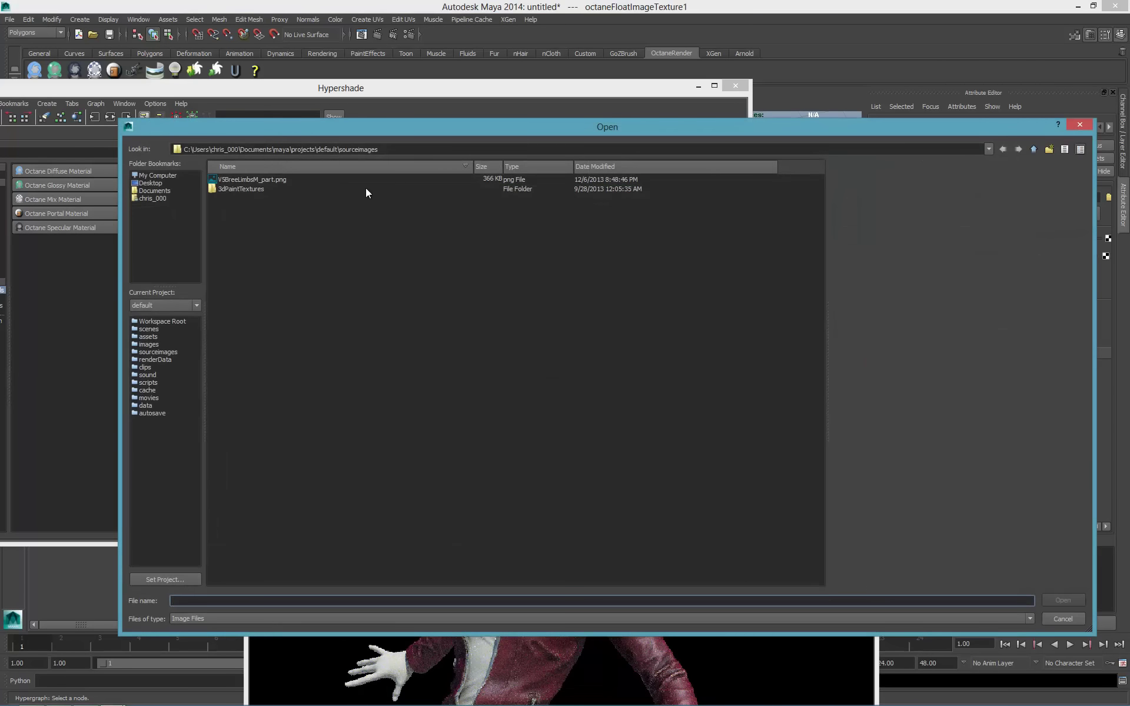
click(149, 175)
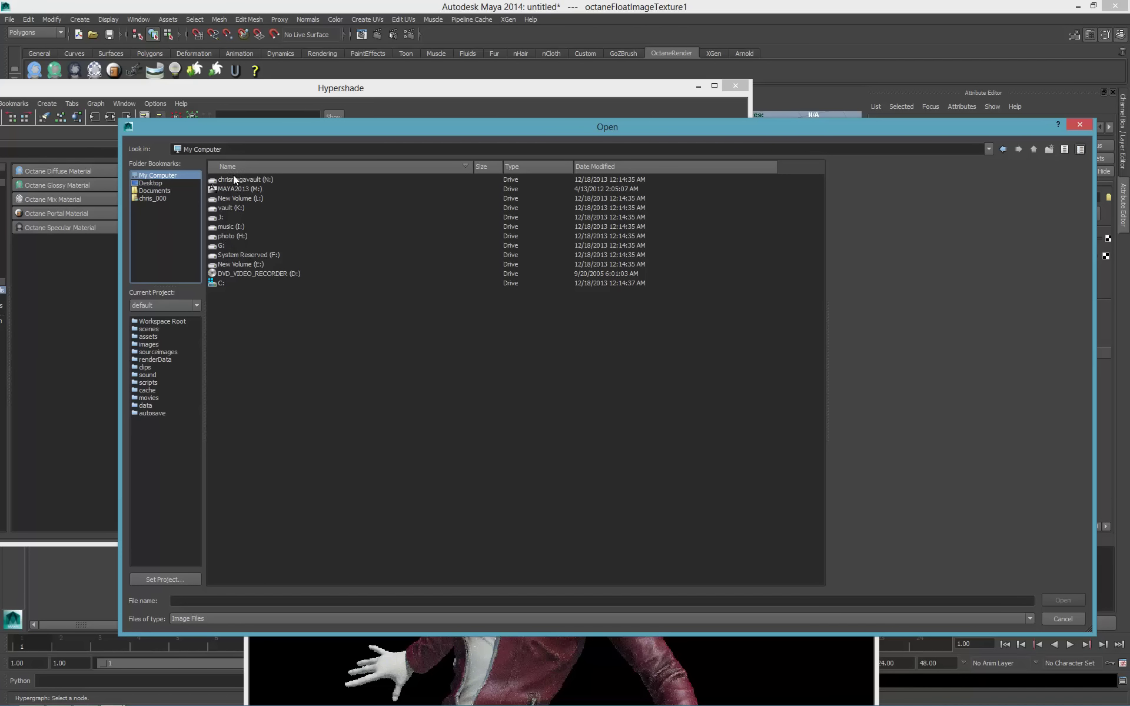
double_click(234, 264)
double_click(227, 227)
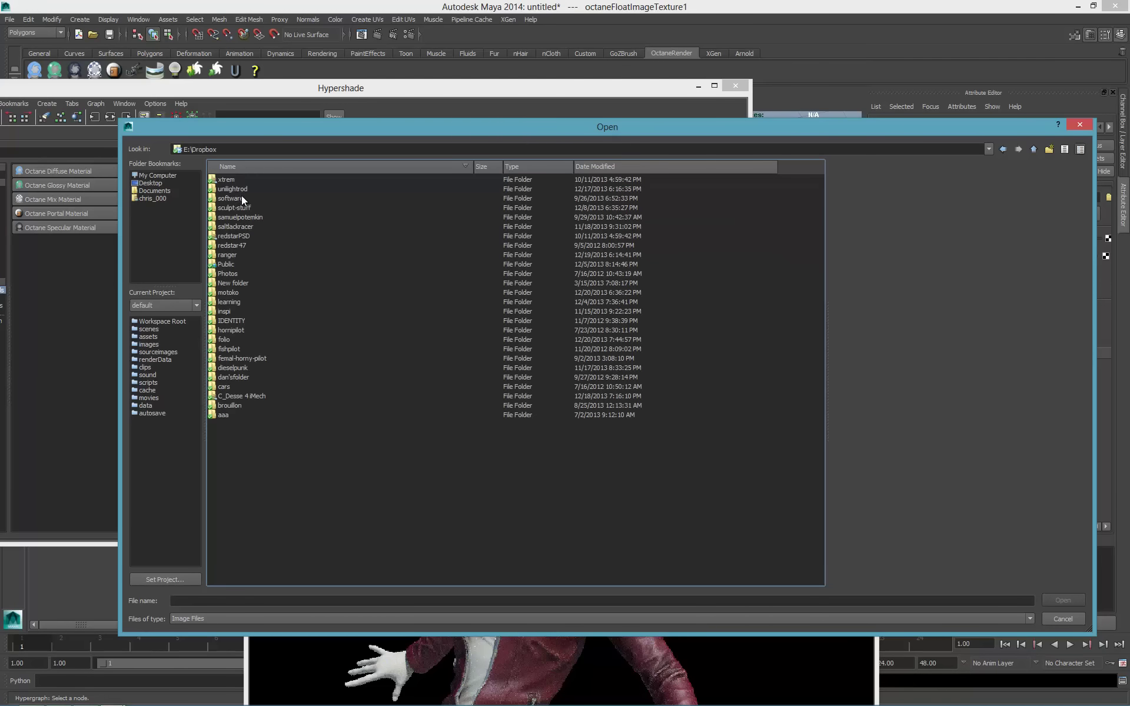
double_click(219, 293)
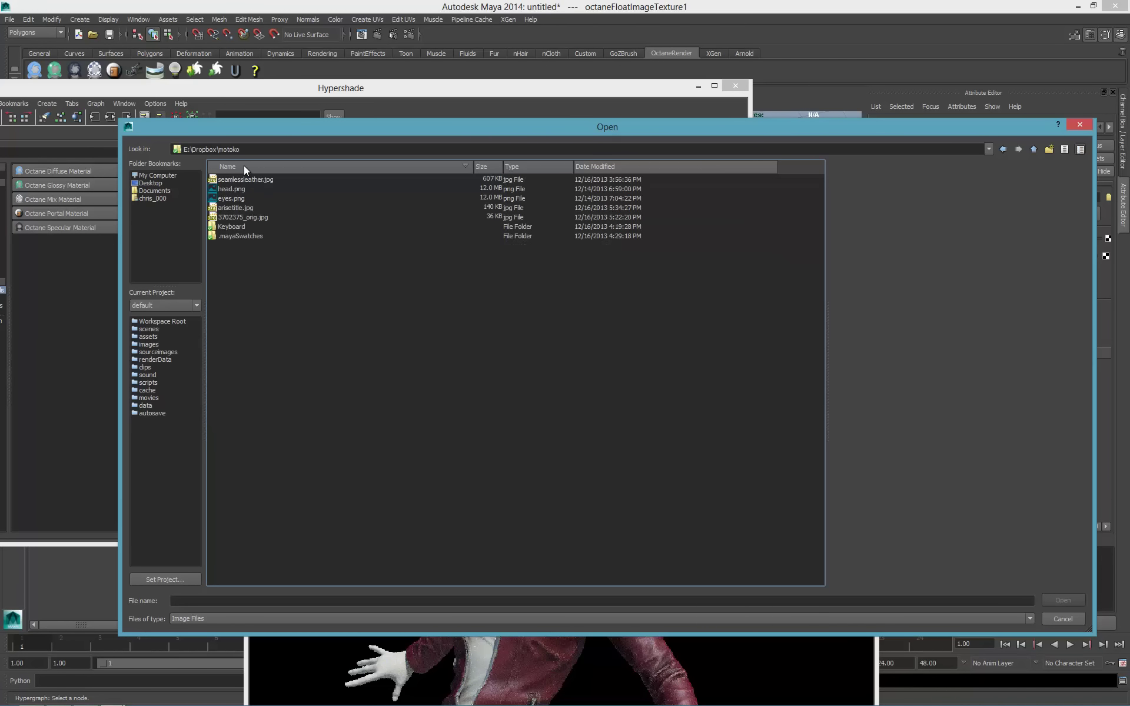
click(245, 179)
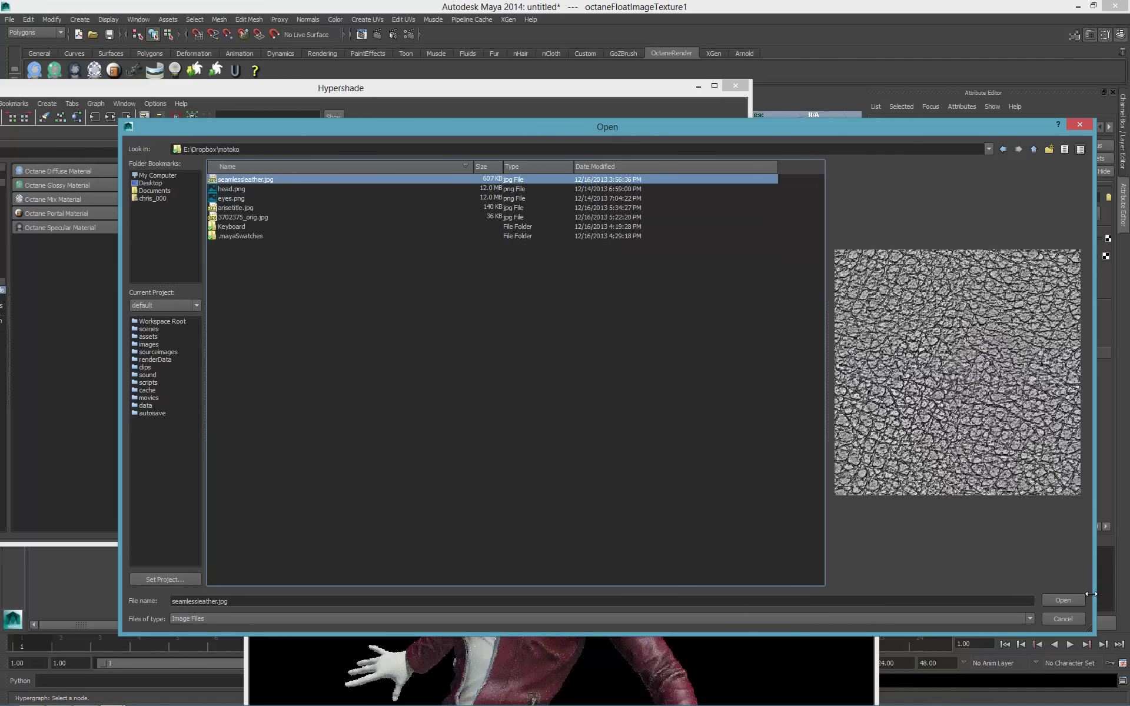
click(1054, 596)
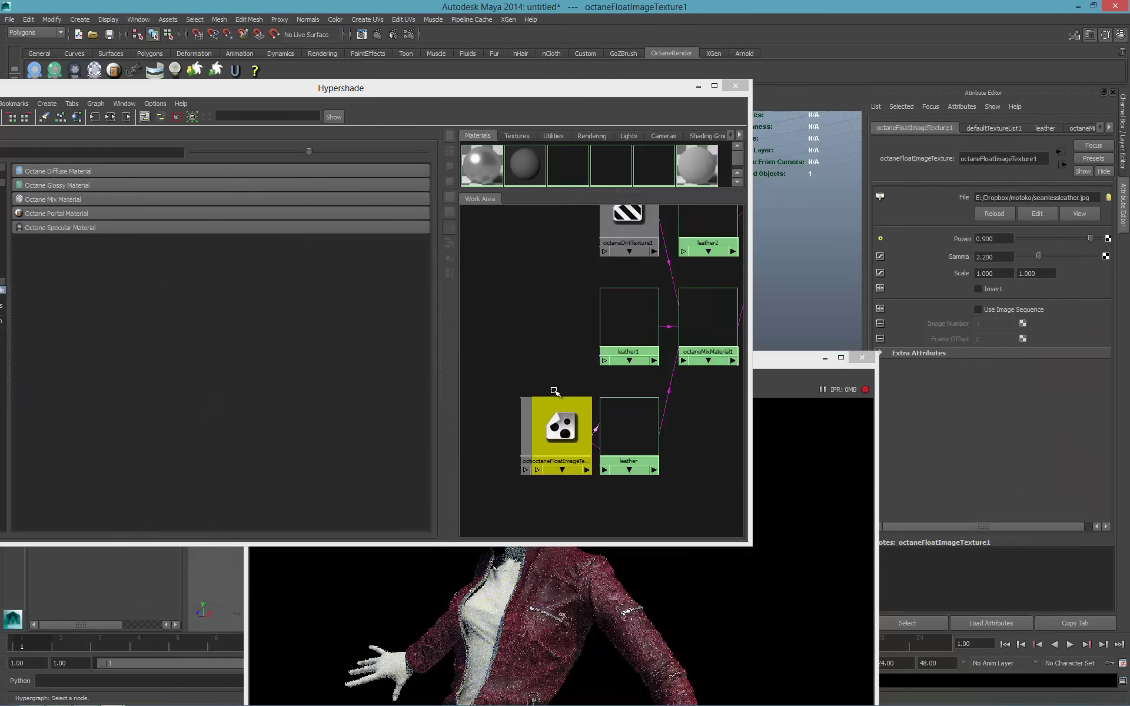
Move the new image texture node off the spectrum node and set its Scale to 15 by 15.
drag(545, 427, 540, 326)
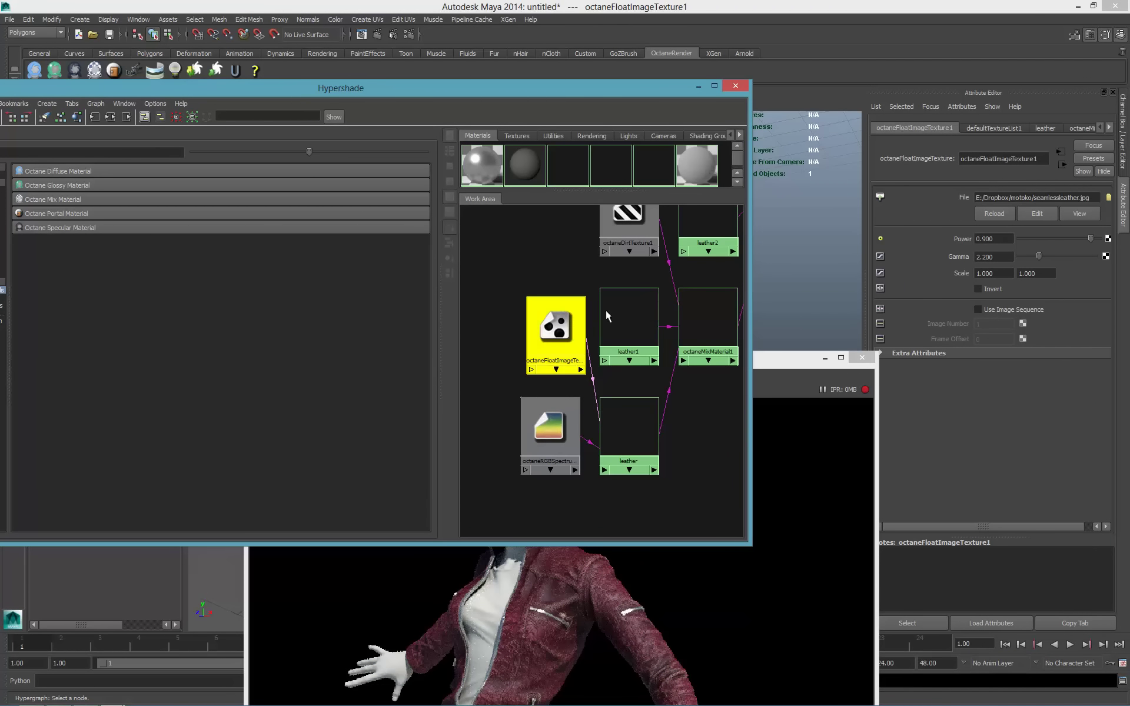
click(993, 274)
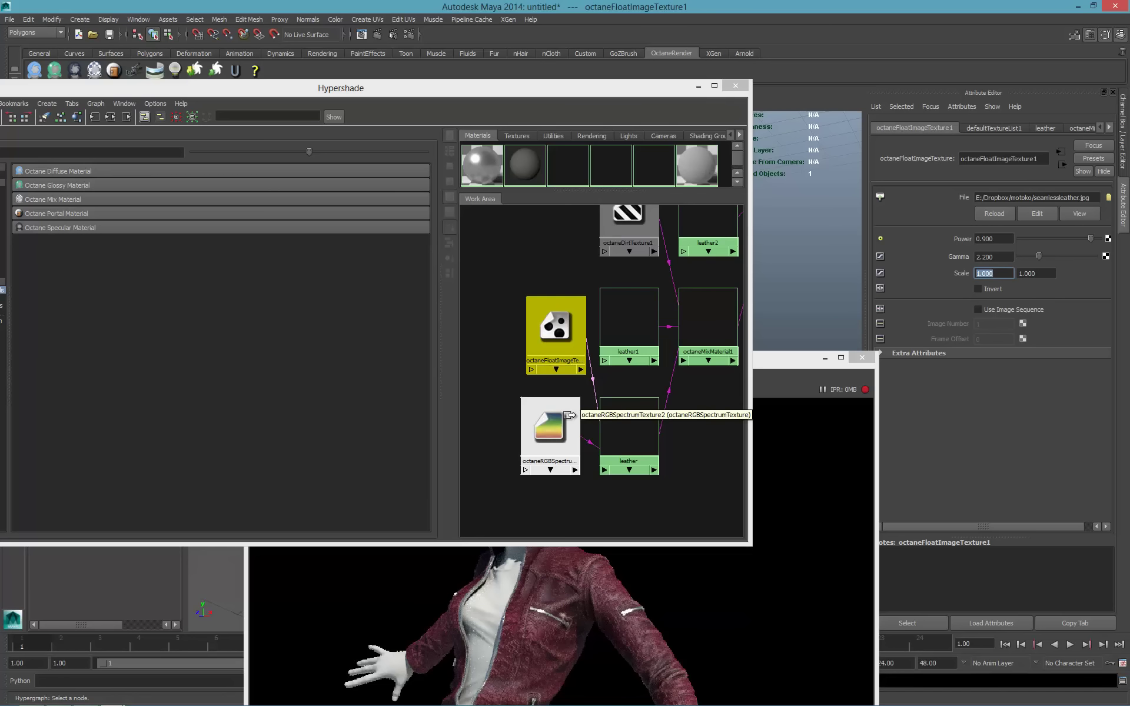
text(15)
key(Return)
key(Tab)
text(15)
key(Return)
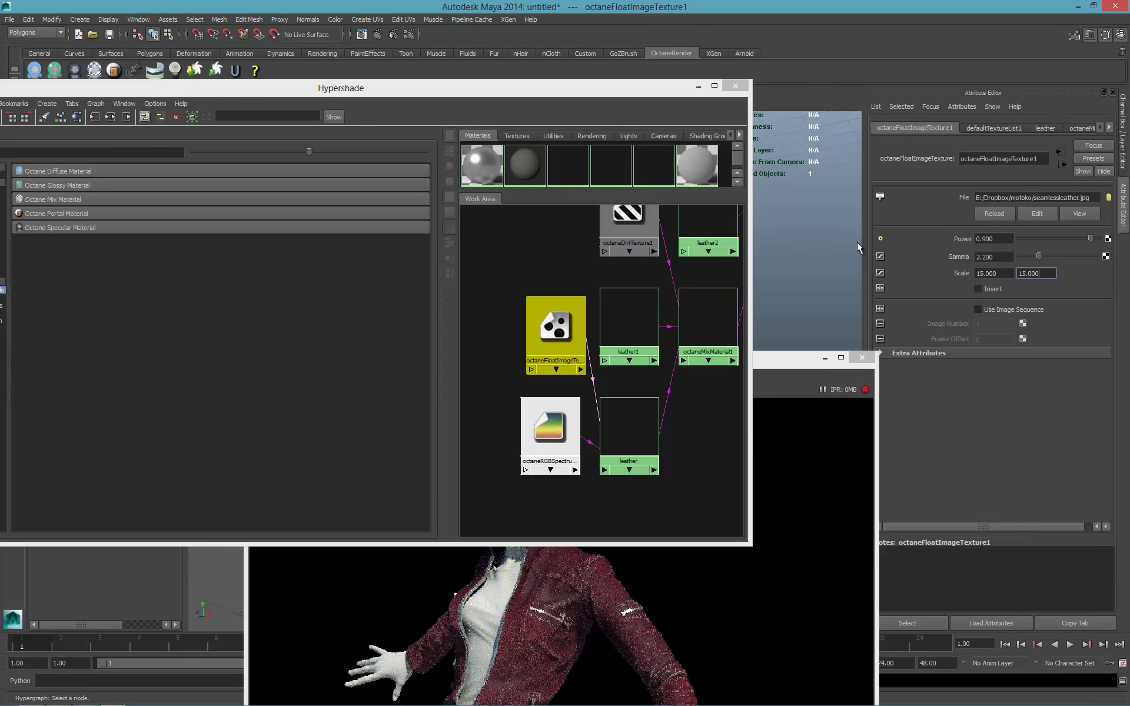
Try a Power of 0.020 for the leather bump image texture.
drag(995, 239, 984, 239)
text(220)
key(Return)
double_click(986, 239)
text(020)
key(Return)
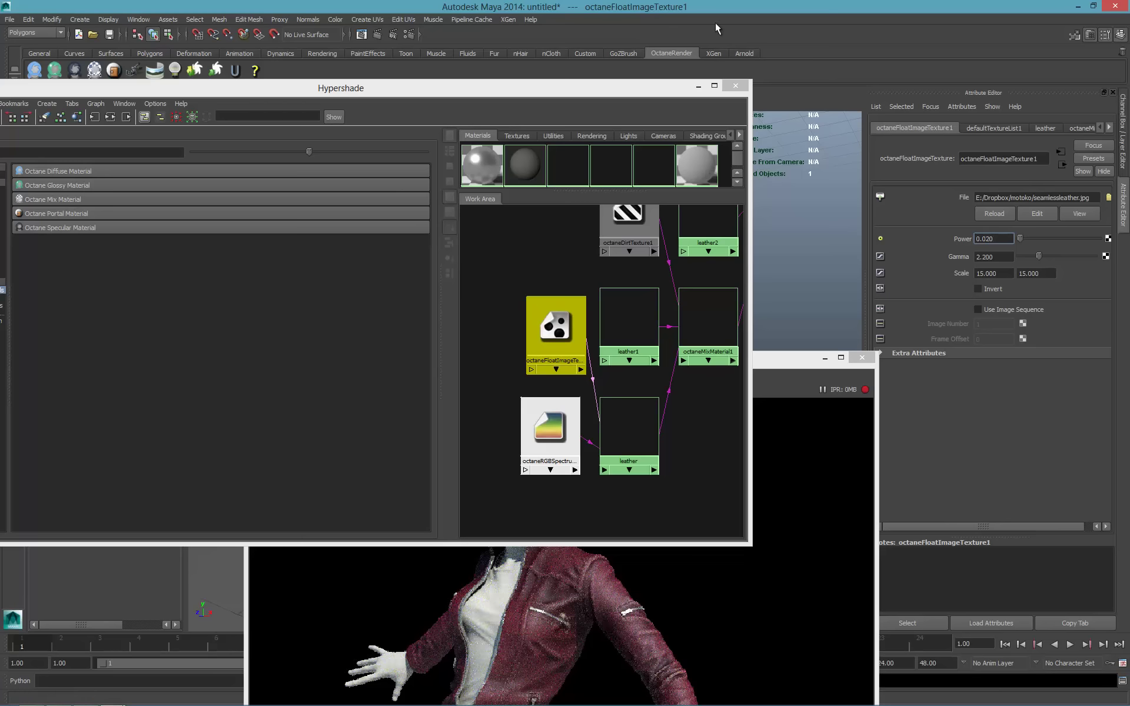
Bring the render beside the viewport and examine the bumped leather close up on the jacket sleeve.
drag(650, 90, 208, 107)
drag(632, 357, 390, 76)
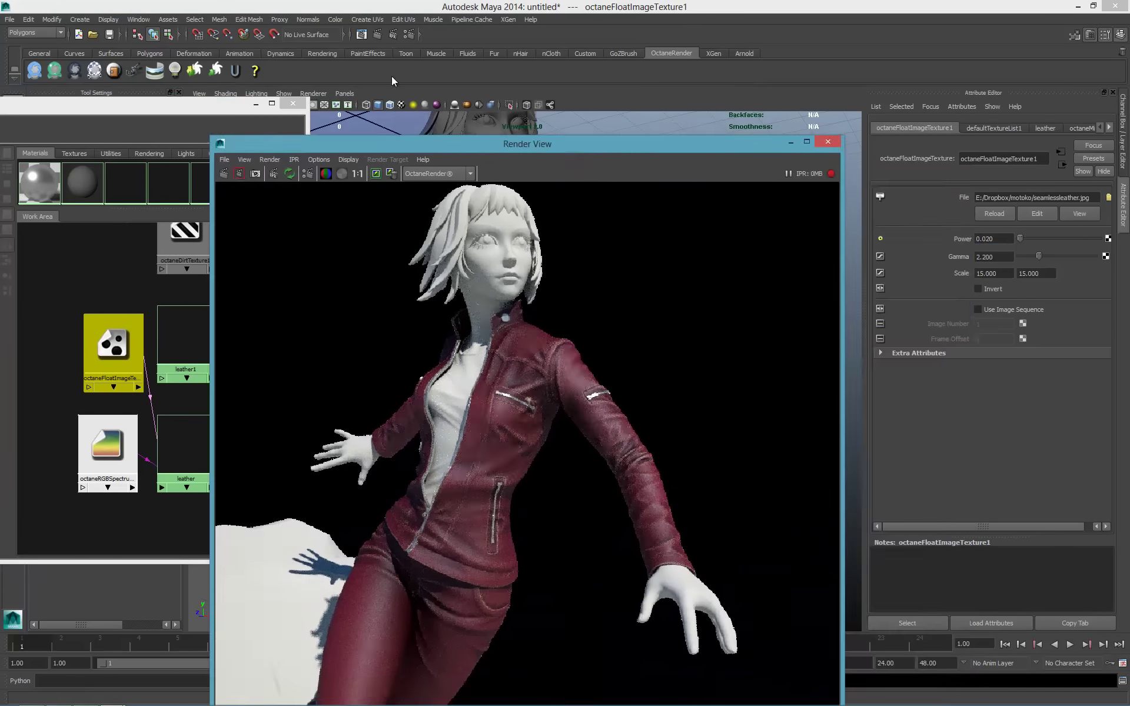
drag(528, 143, 236, 74)
alt+right_drag(647, 293, 765, 293)
alt+middle_drag(765, 353, 705, 294)
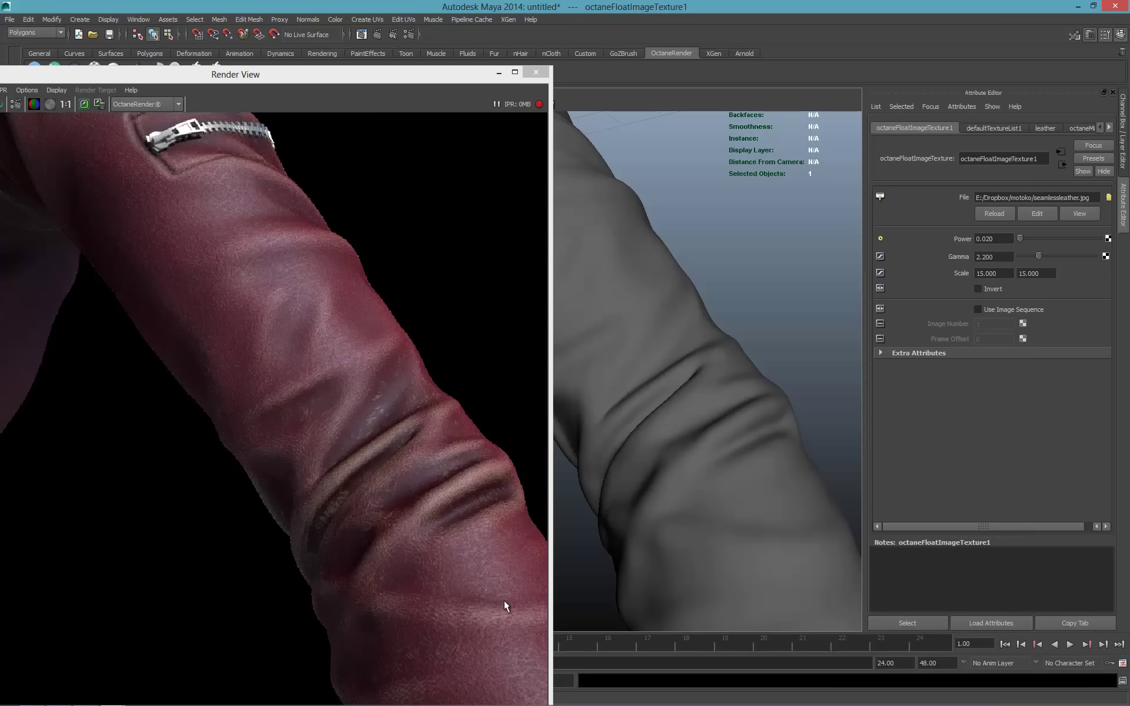
alt+middle_drag(712, 428, 652, 341)
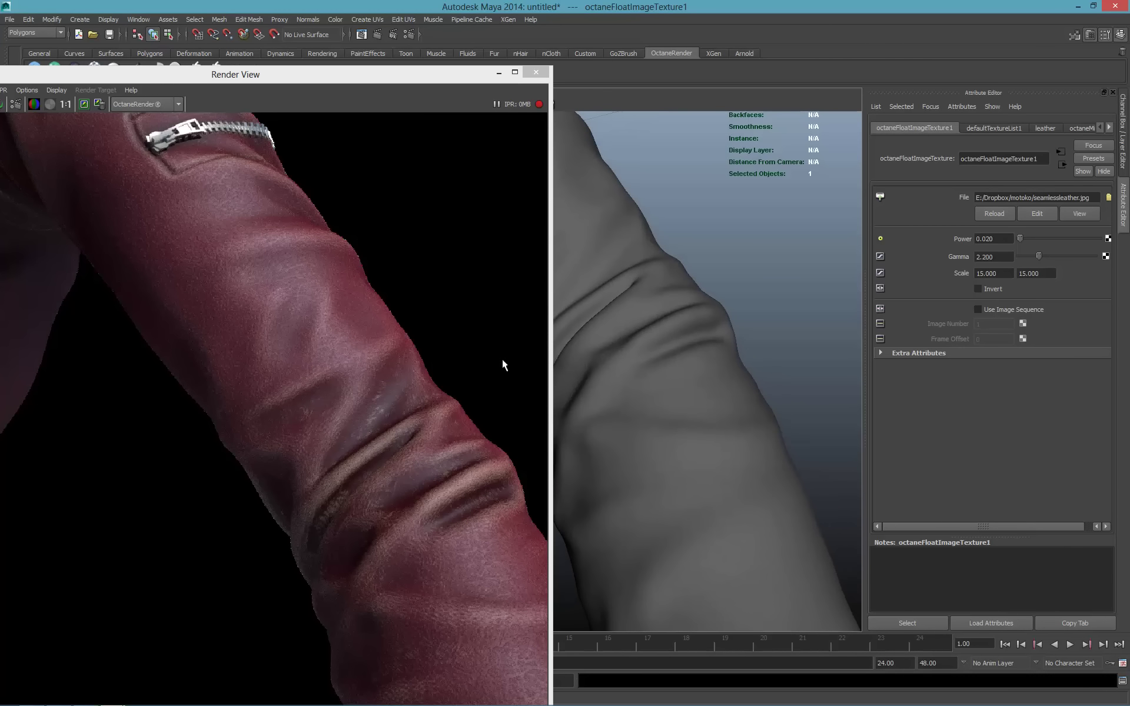
click(362, 362)
alt+drag(795, 415, 804, 368)
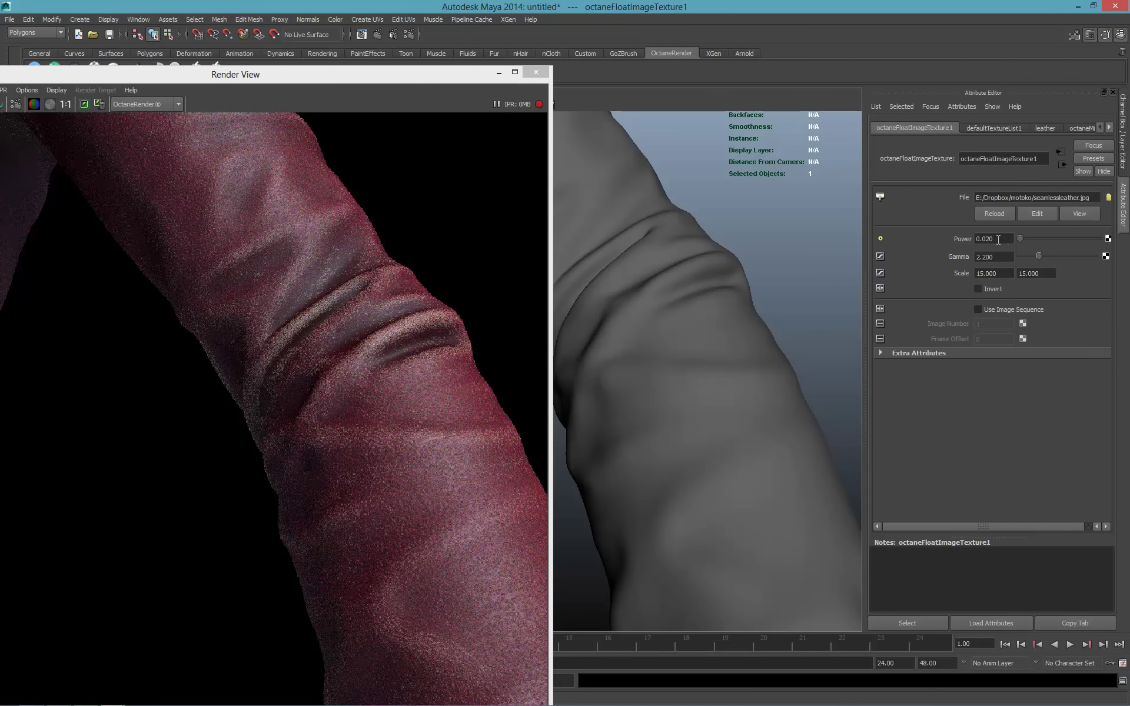
Set the Power of the leather bump image texture to 0.017.
drag(999, 240, 988, 240)
text(7)
key(Return)
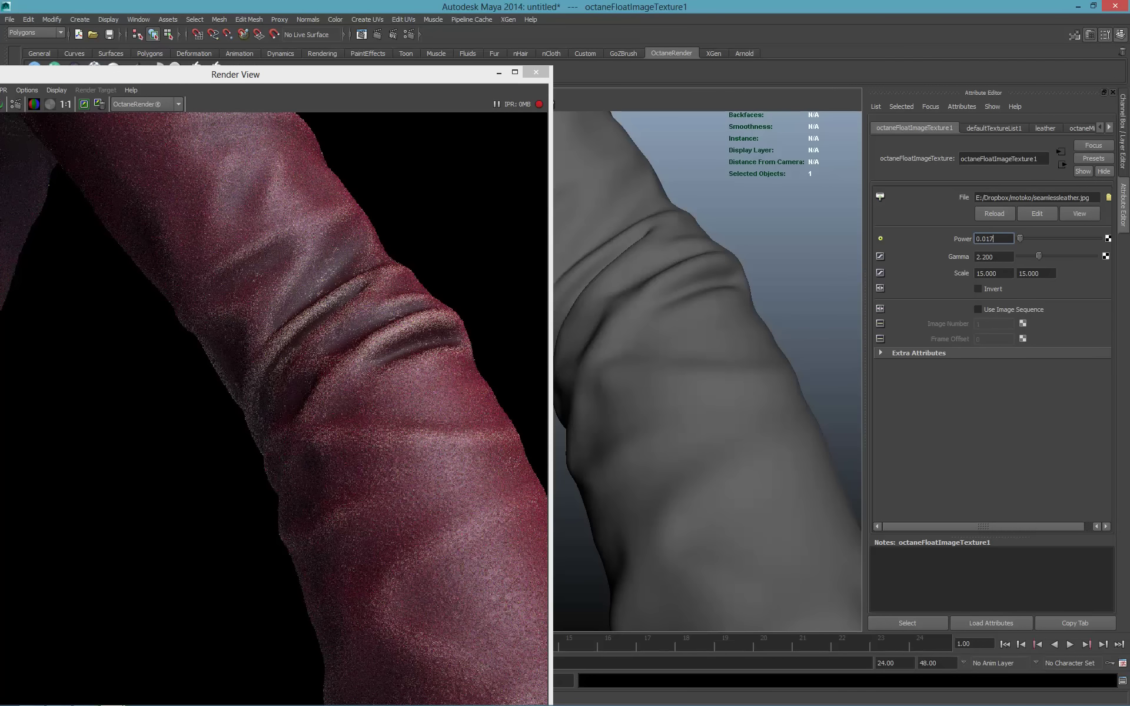
Select the leather material in the shading network and set its Roughness to about 0.419.
scroll(782, 283, down, 8)
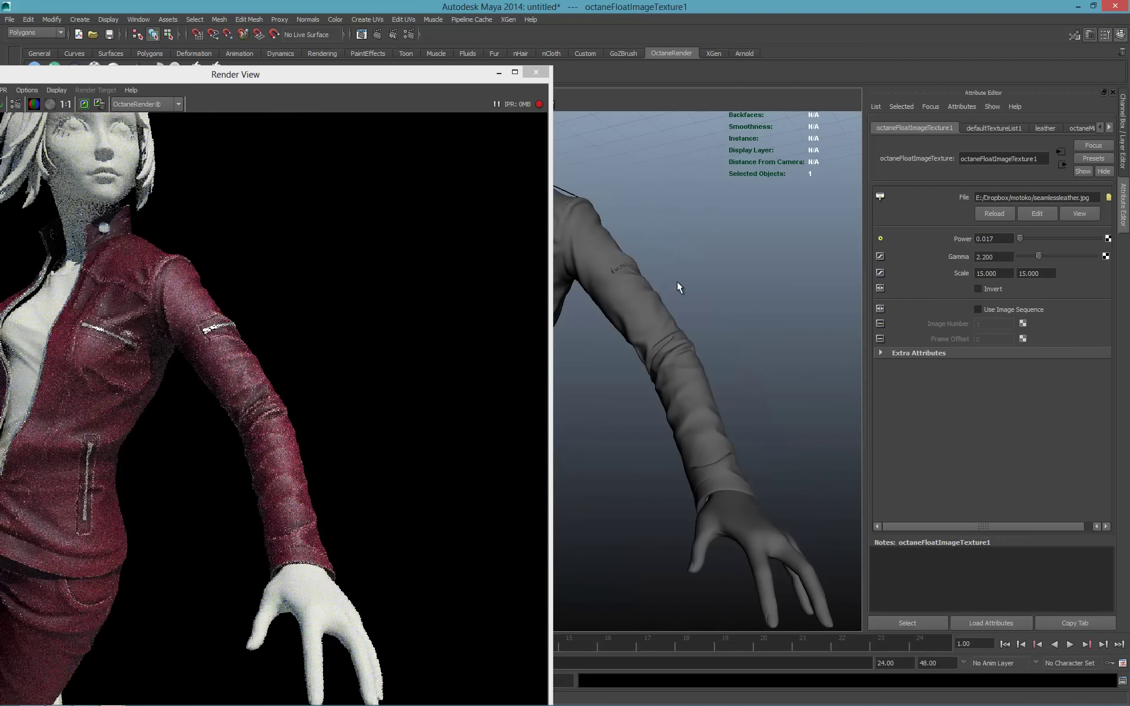
scroll(668, 270, down, 5)
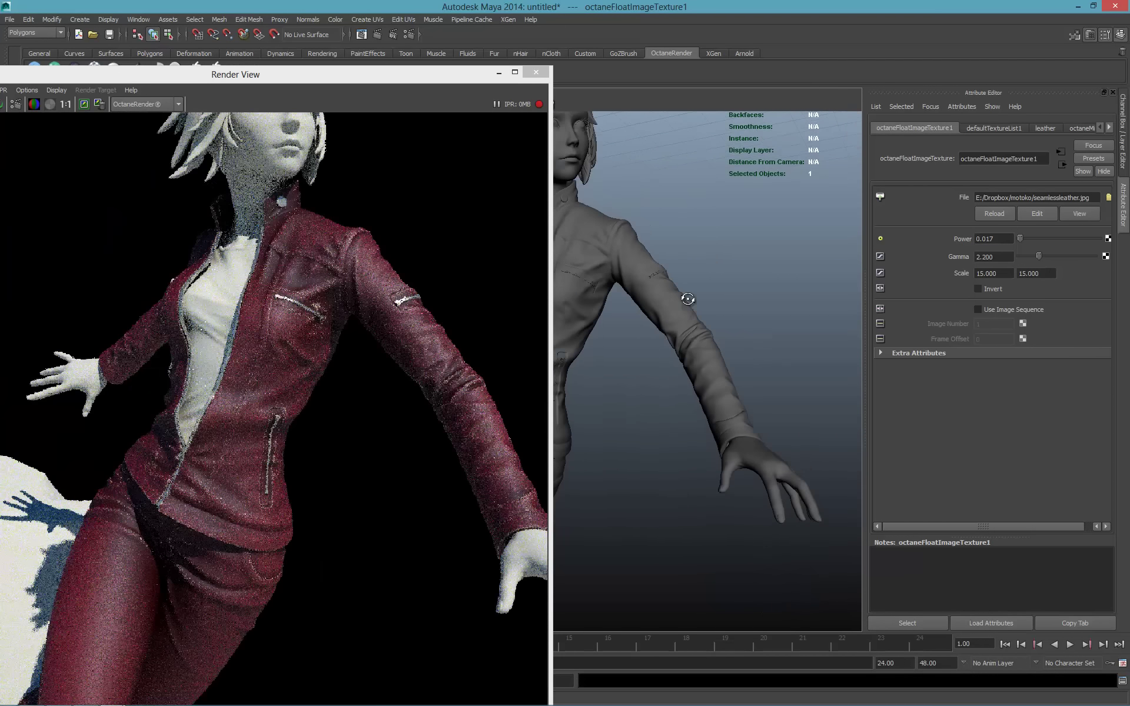
alt+drag(677, 299, 715, 308)
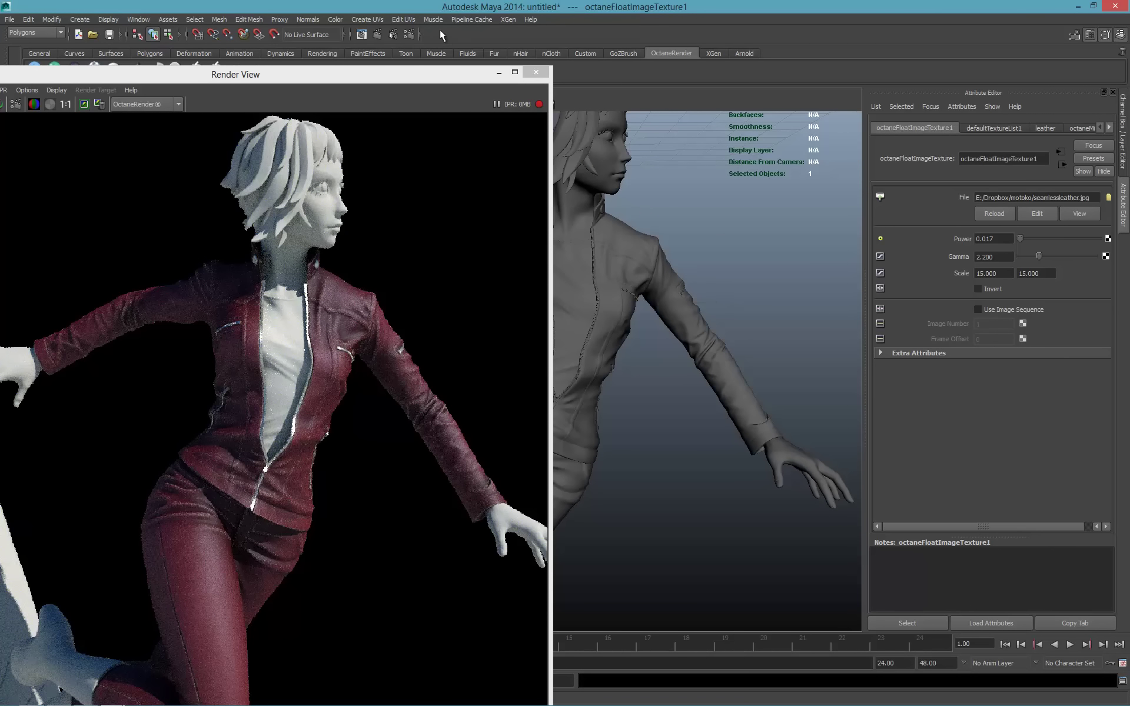
click(393, 81)
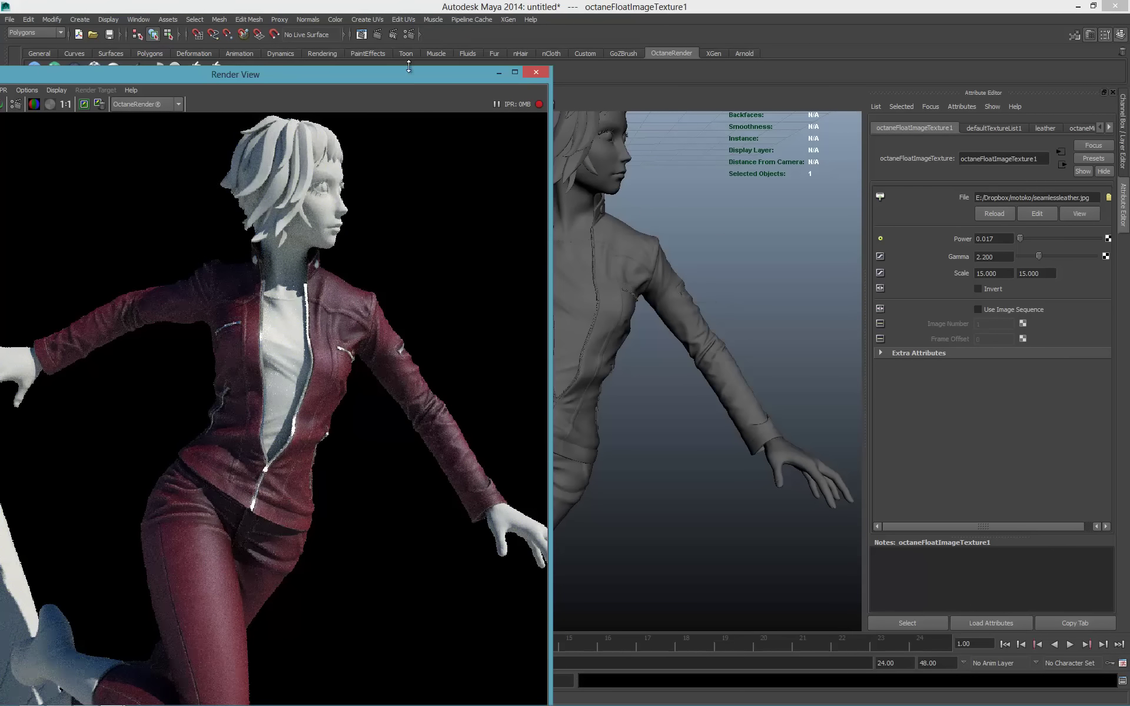
drag(405, 73, 497, 48)
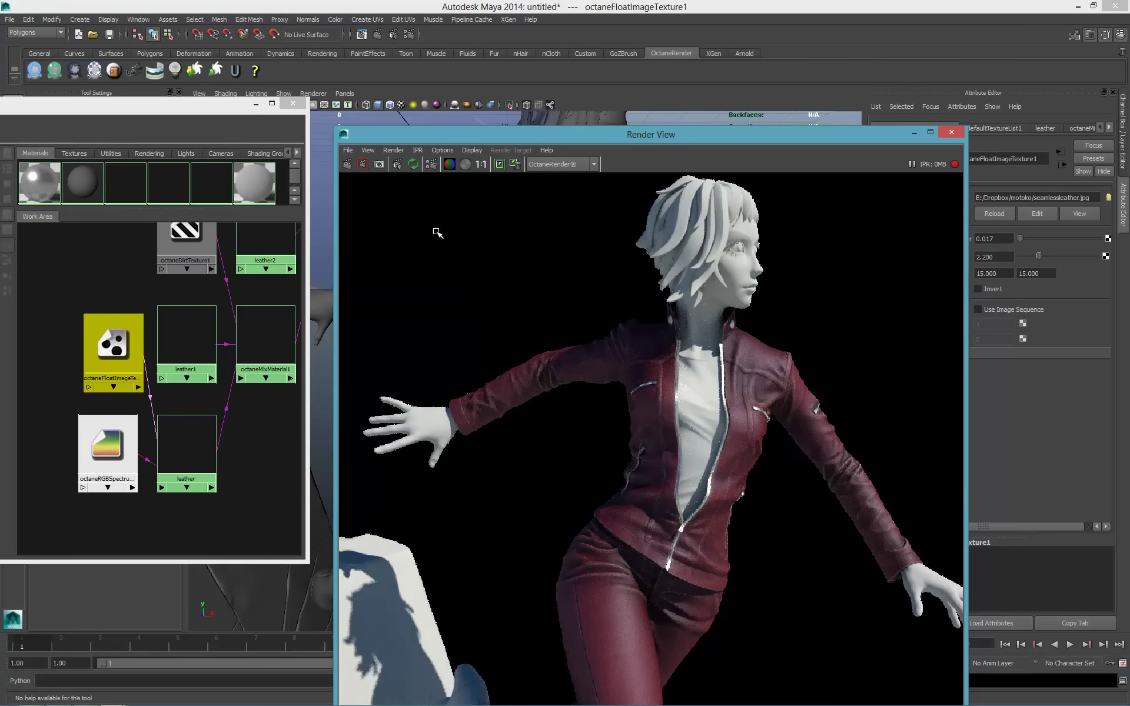
click(183, 434)
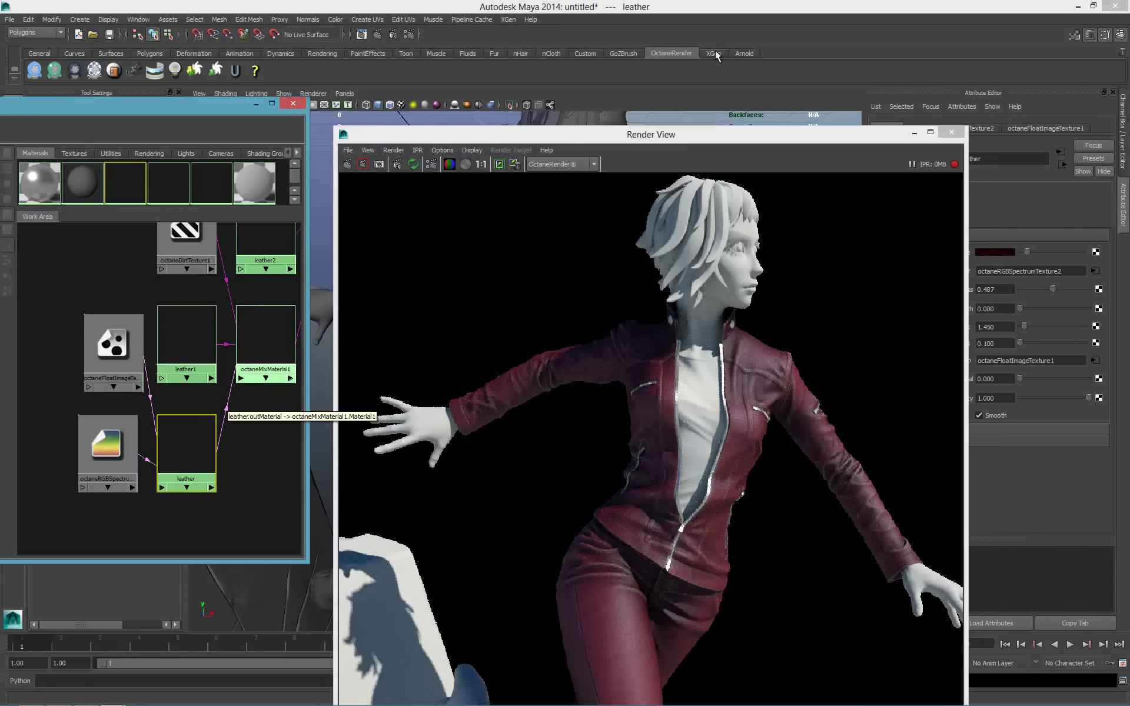
drag(764, 138, 604, 116)
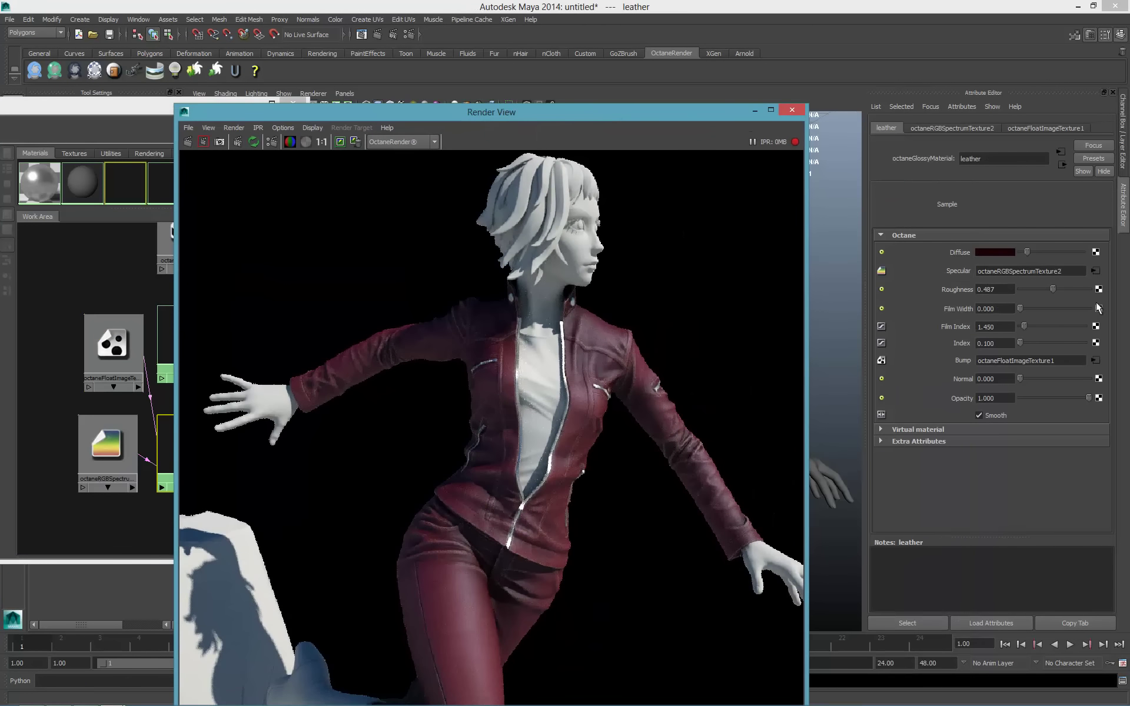
drag(1047, 290, 1041, 290)
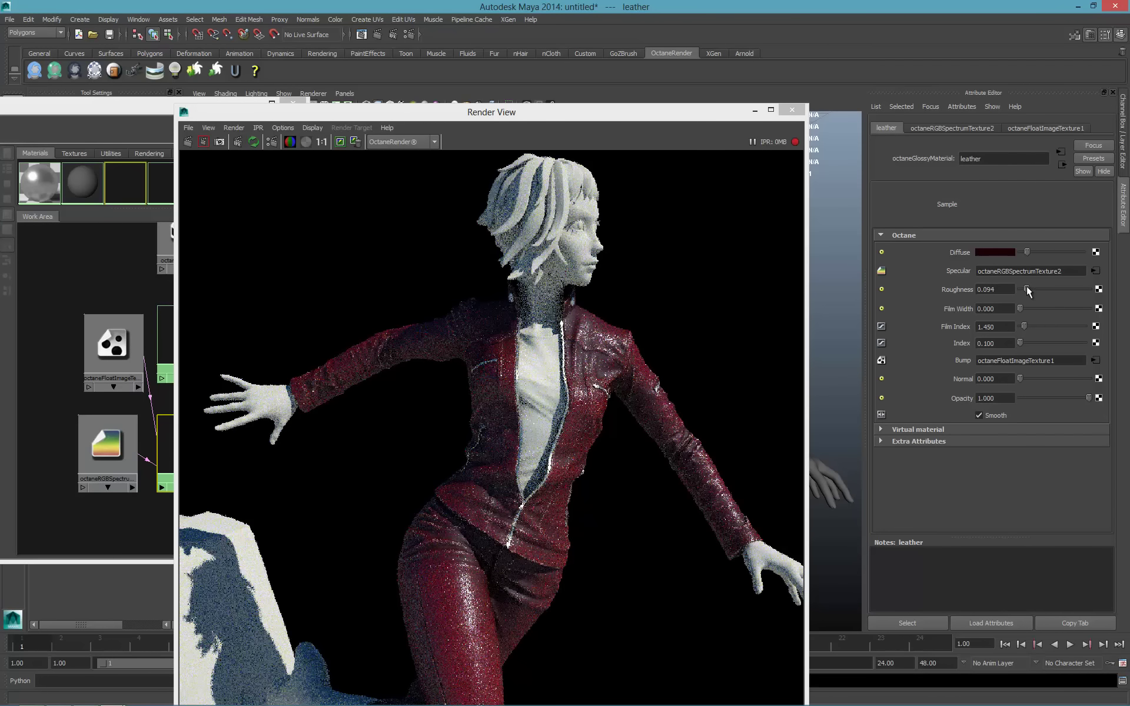
drag(1026, 289, 1053, 289)
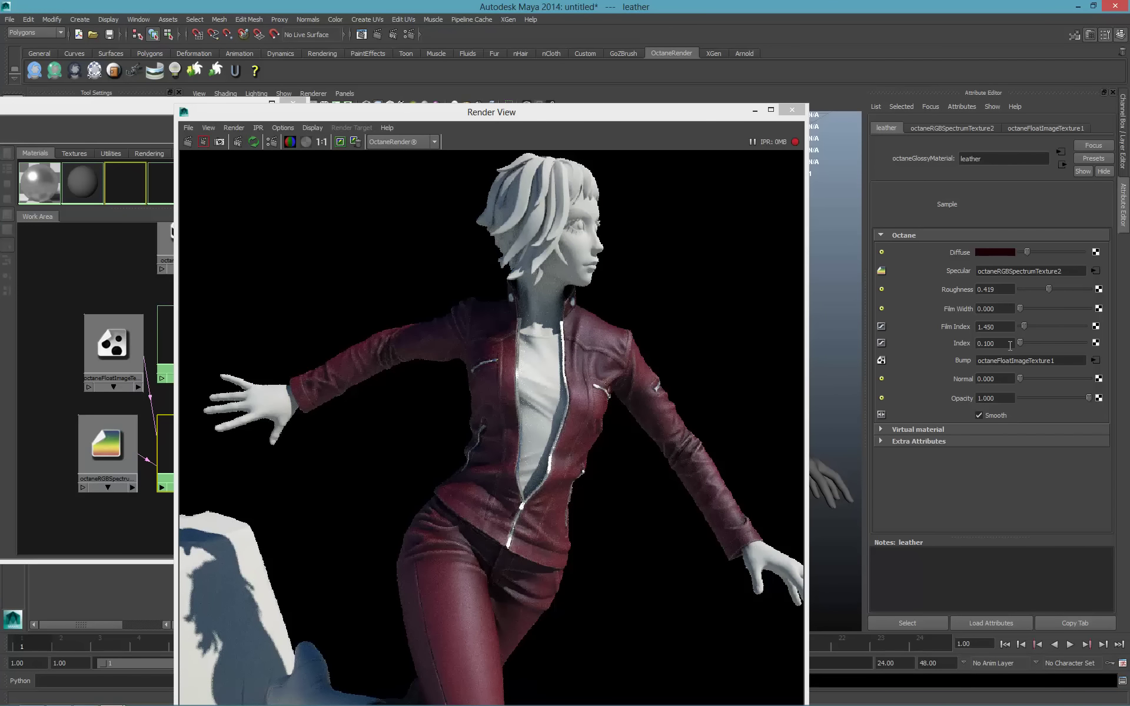
Try Index values of 1.000 and 1.300 on the leather material.
drag(1020, 343, 1028, 343)
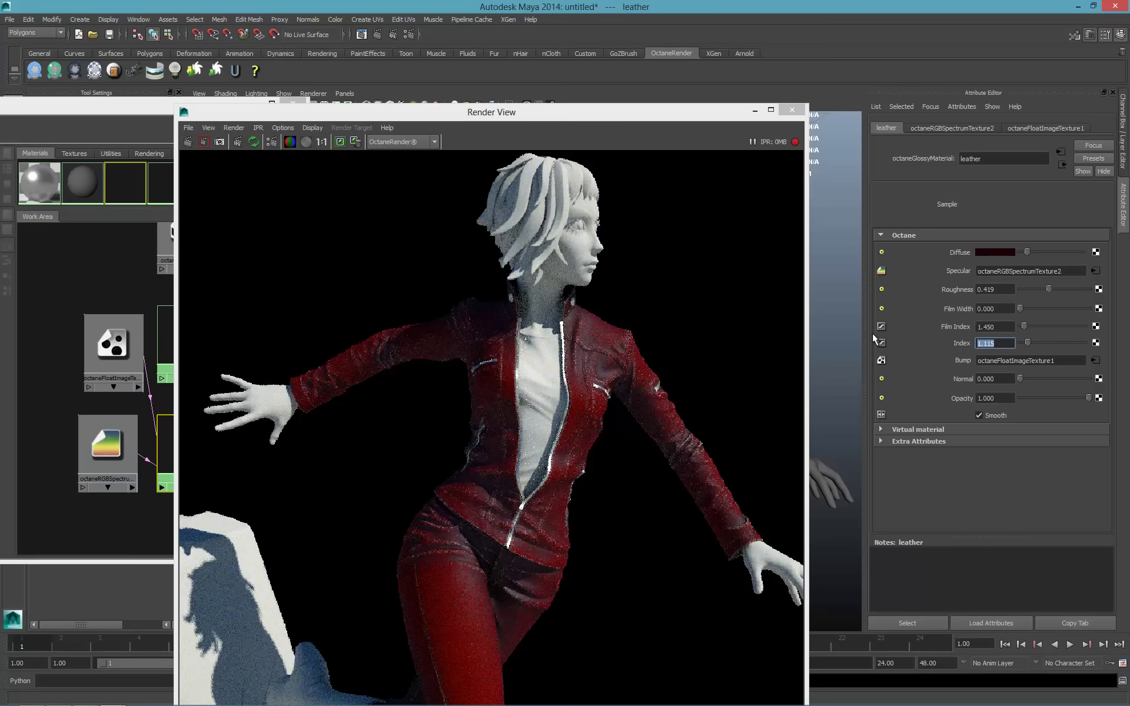
text(1)
key(Return)
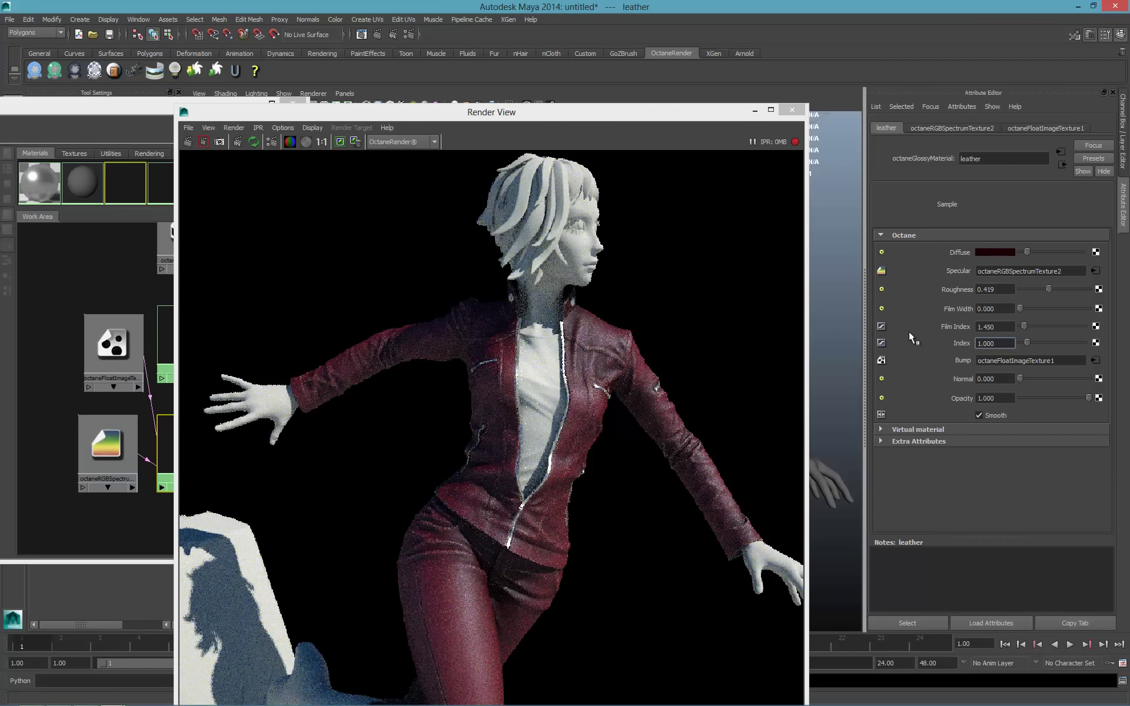
drag(1003, 344, 985, 344)
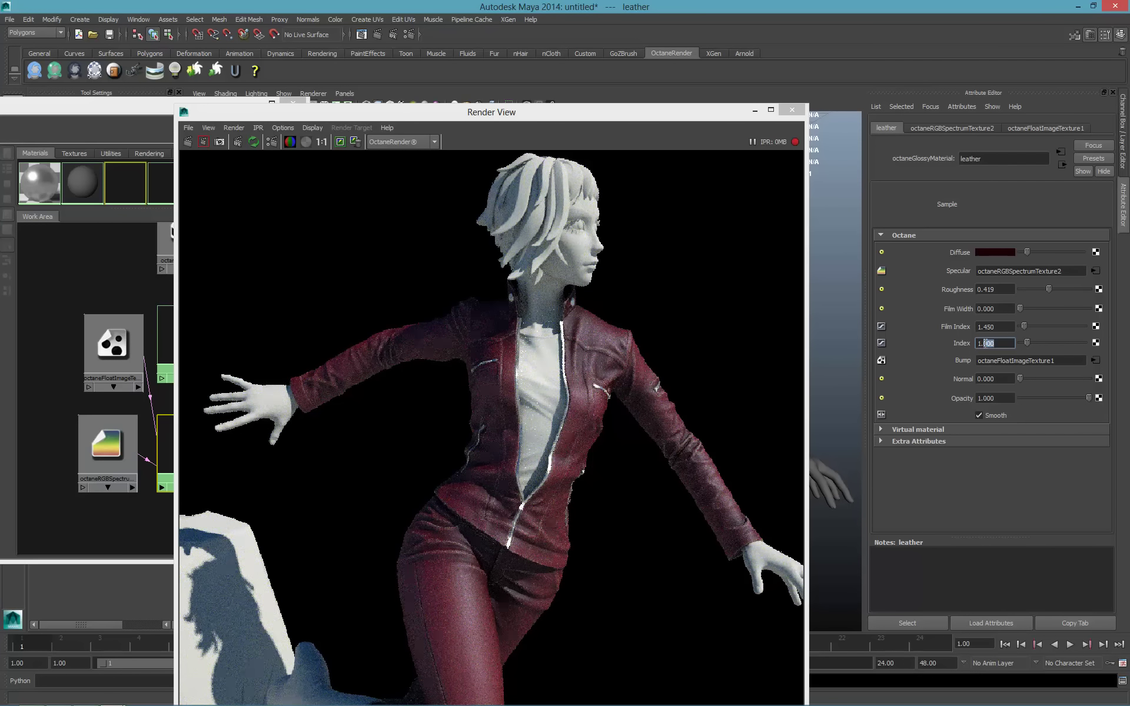
text(3)
key(Return)
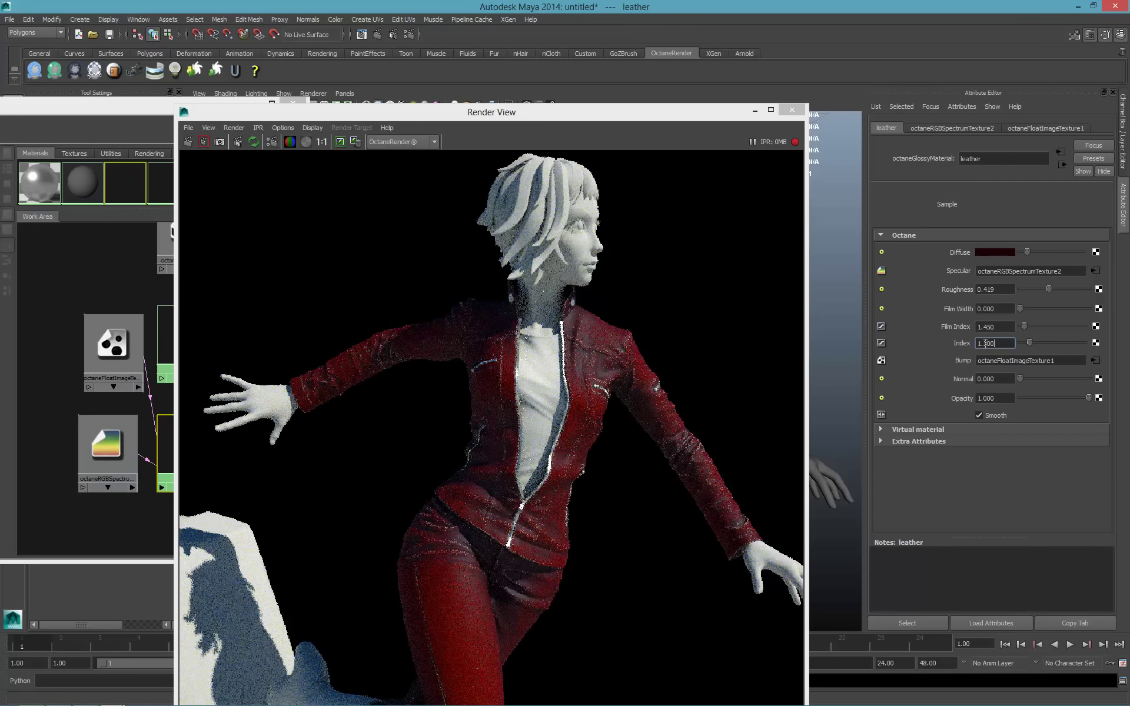
Try lower Index values on the leather material, down to 1.001.
double_click(985, 344)
text(2)
key(Return)
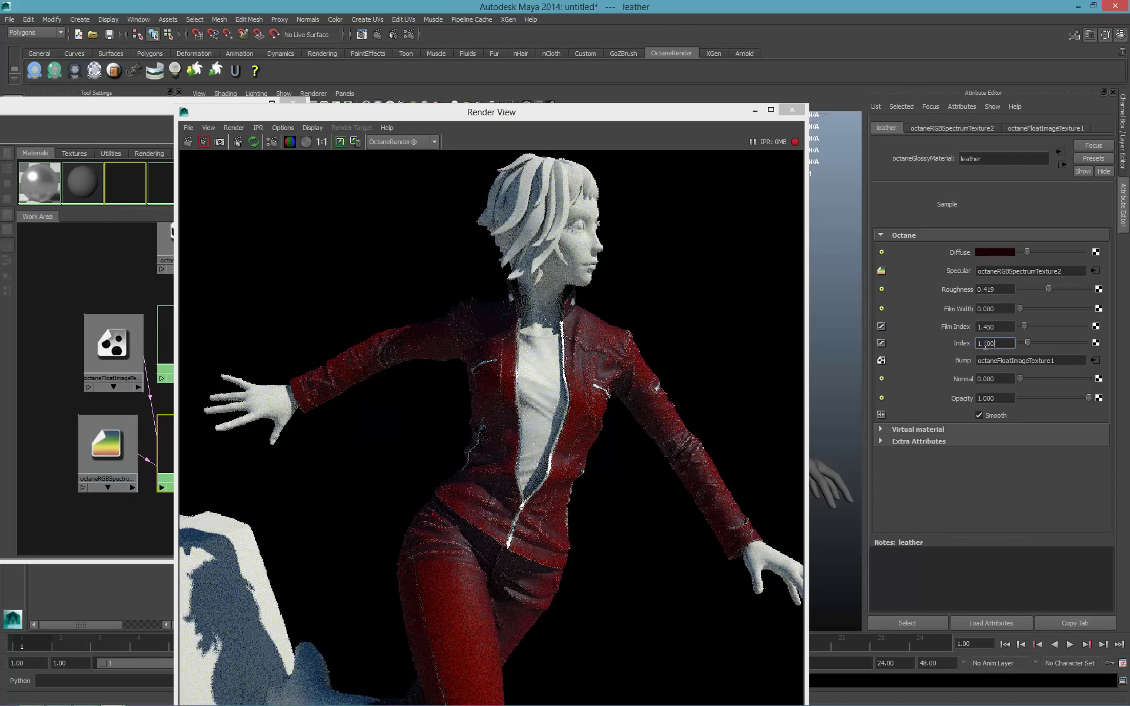
double_click(987, 343)
text(0)
key(Return)
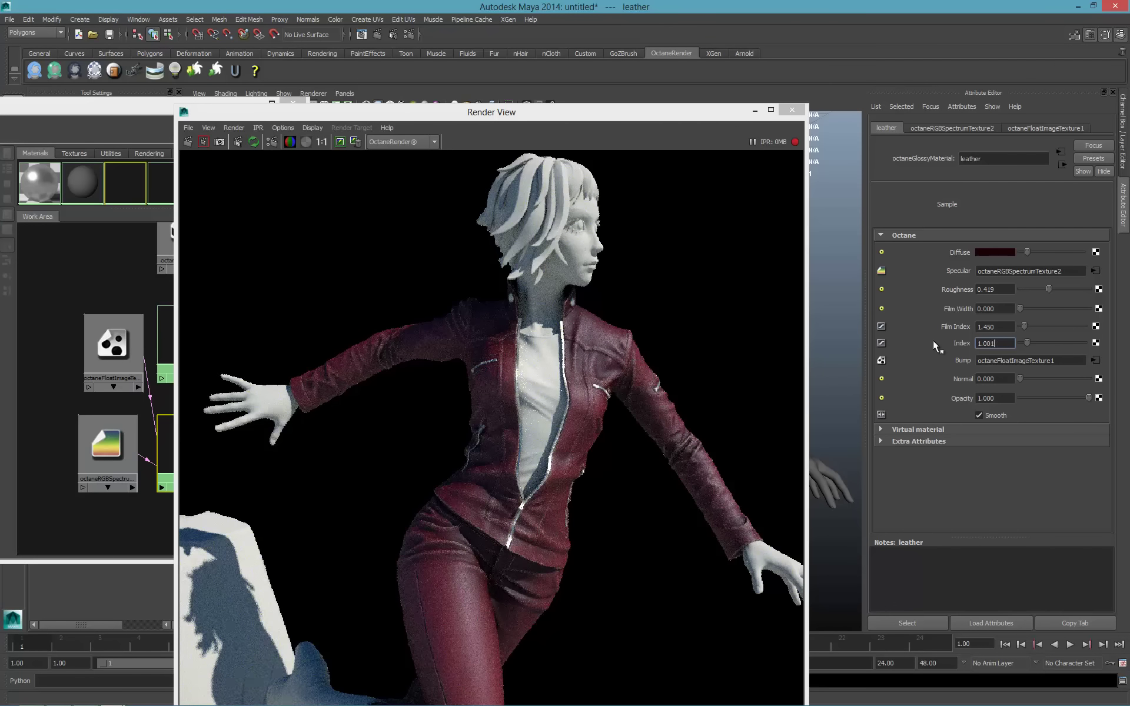
key(Return)
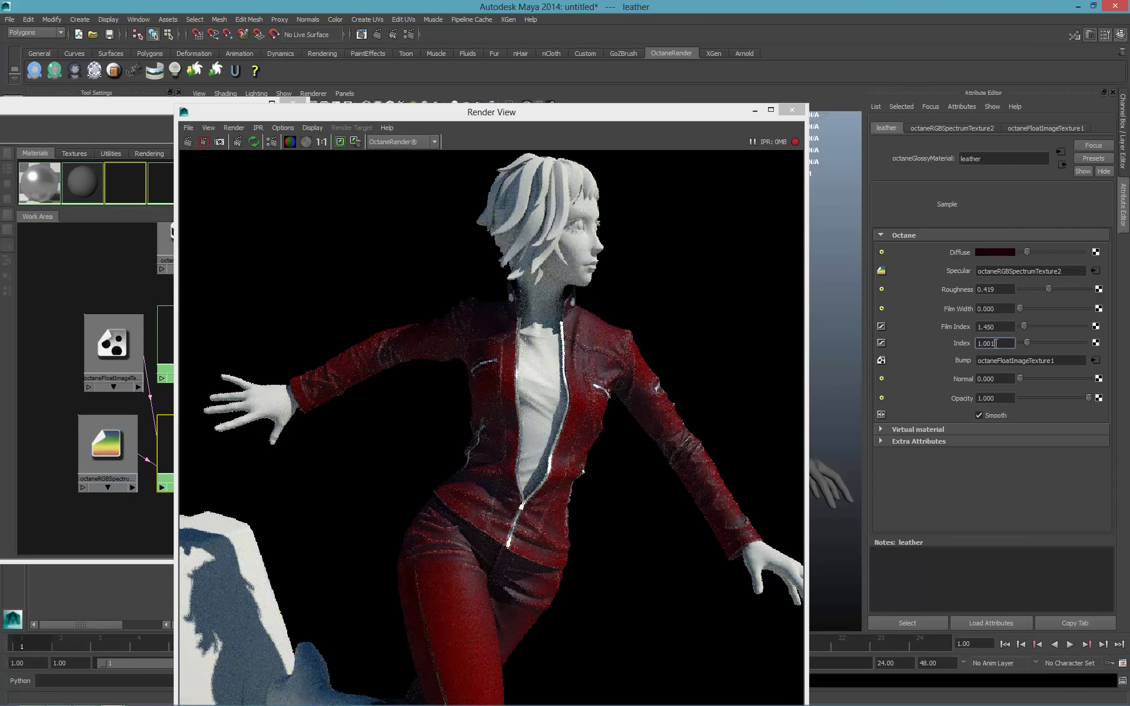
Set the leather material's Index to 0.8.
drag(995, 343, 854, 337)
text(.8)
key(Return)
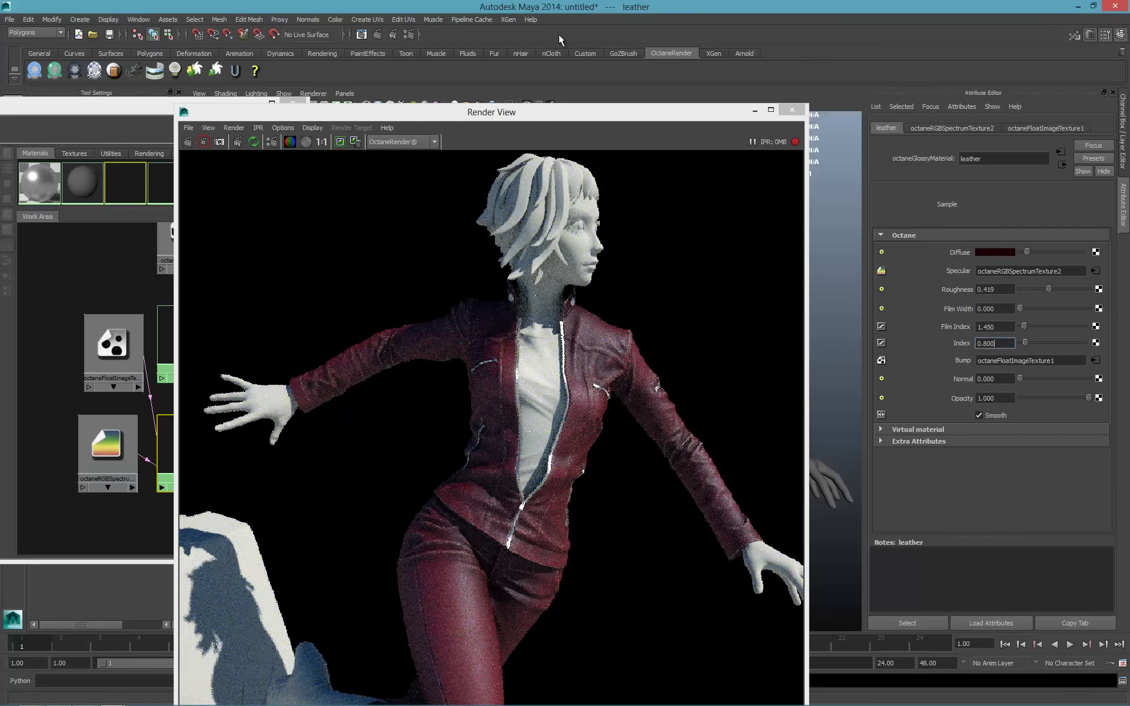
Examine the full figure in the render from a three-quarter front angle, including at full-screen size.
drag(631, 115, 627, 56)
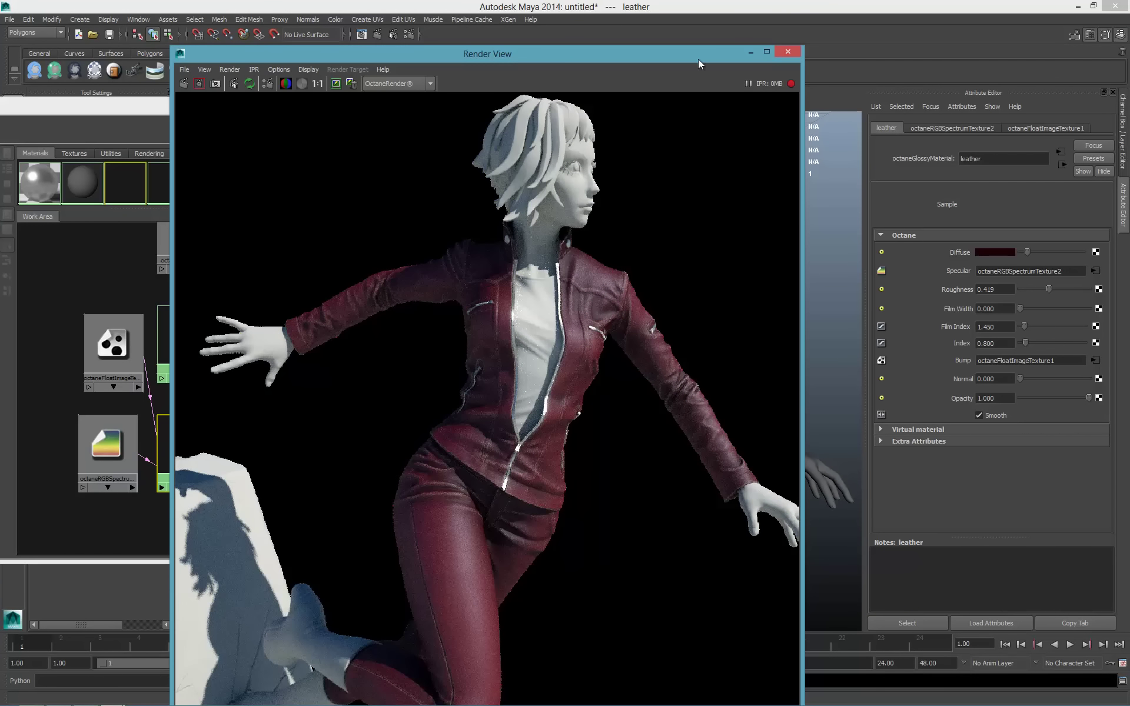
drag(699, 59, 586, 36)
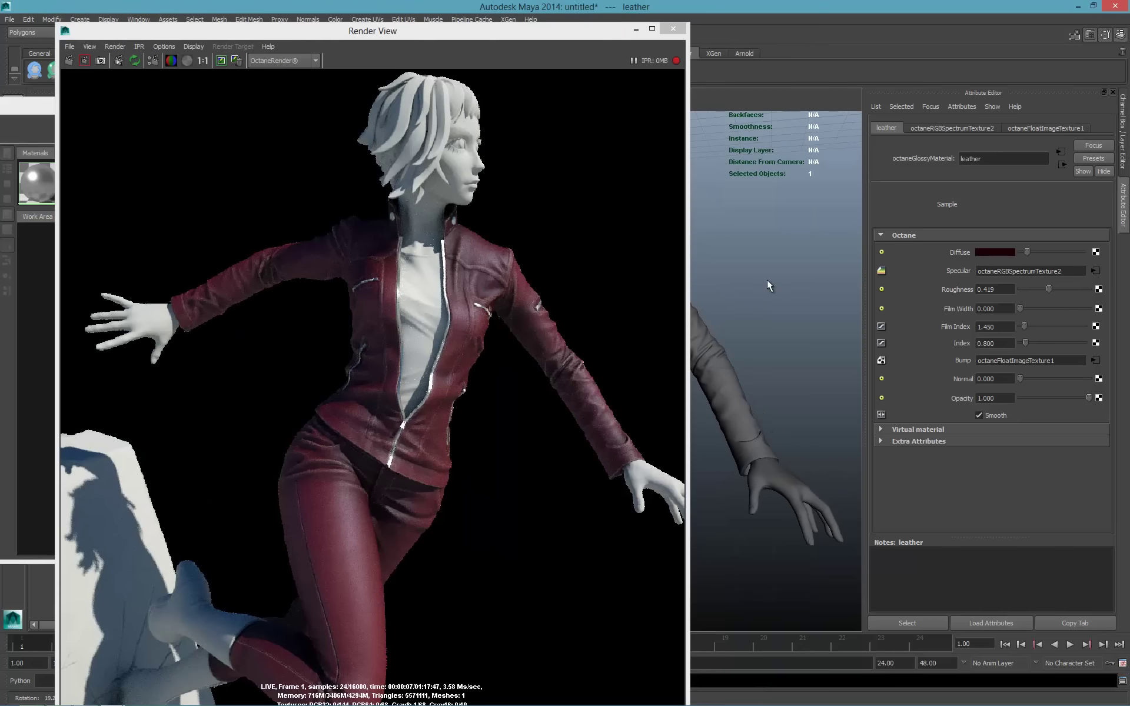
alt+right_drag(754, 279, 726, 270)
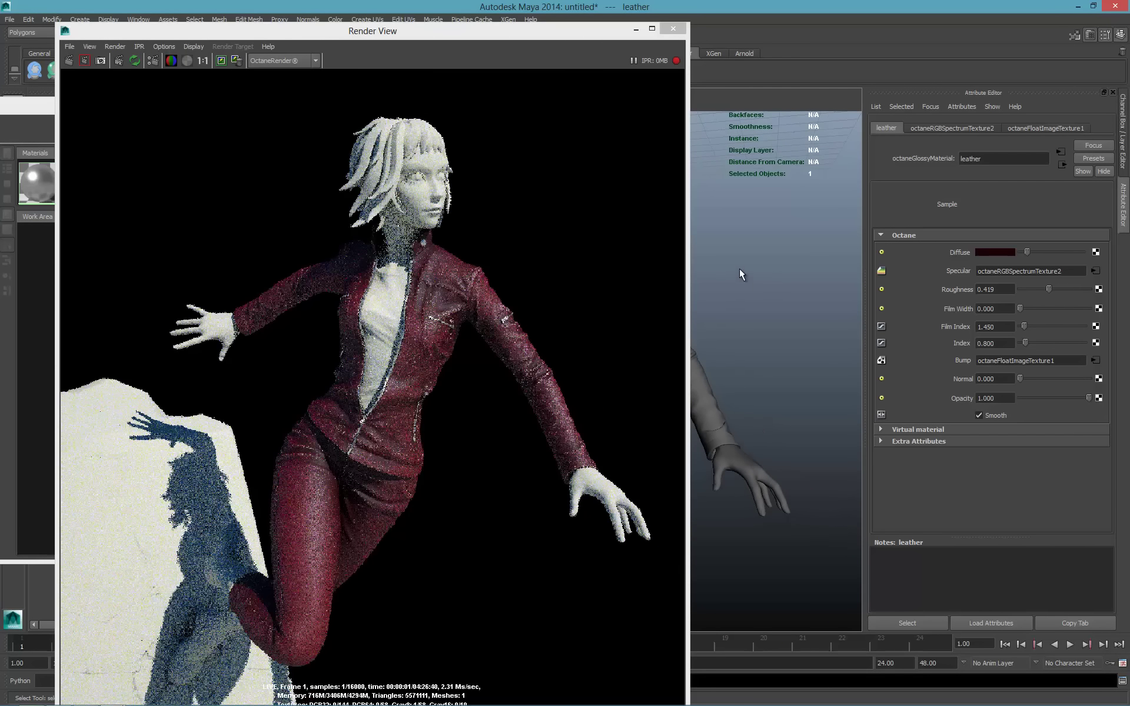
alt+drag(747, 273, 752, 288)
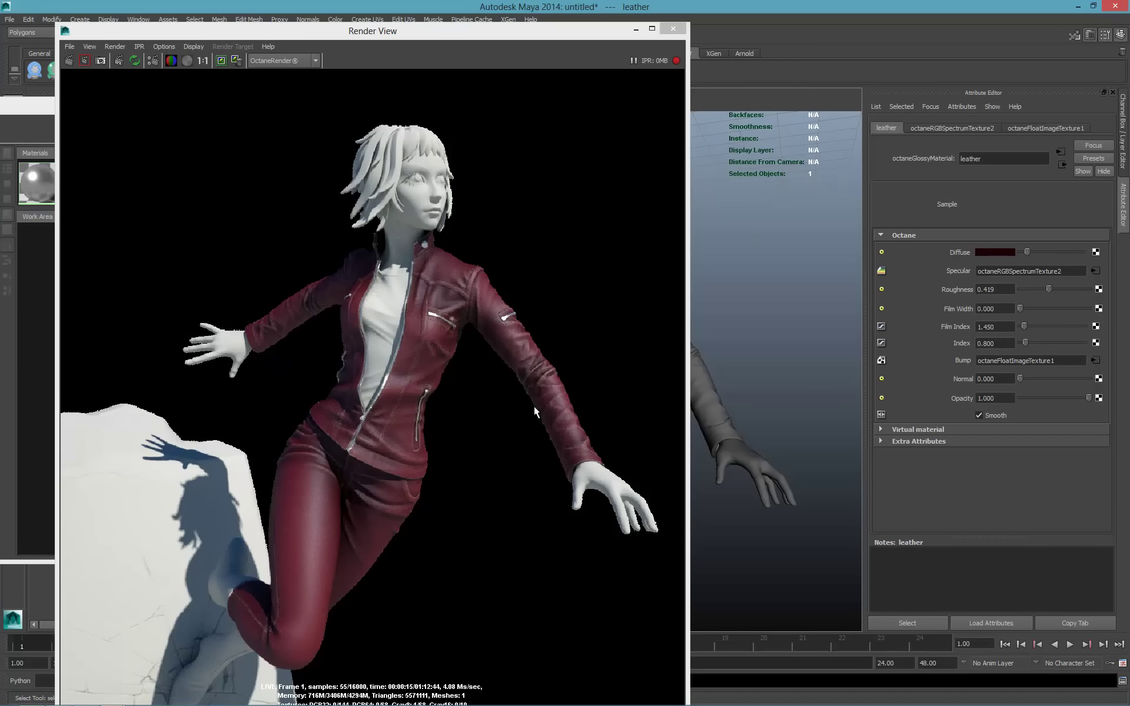
drag(513, 40, 459, 0)
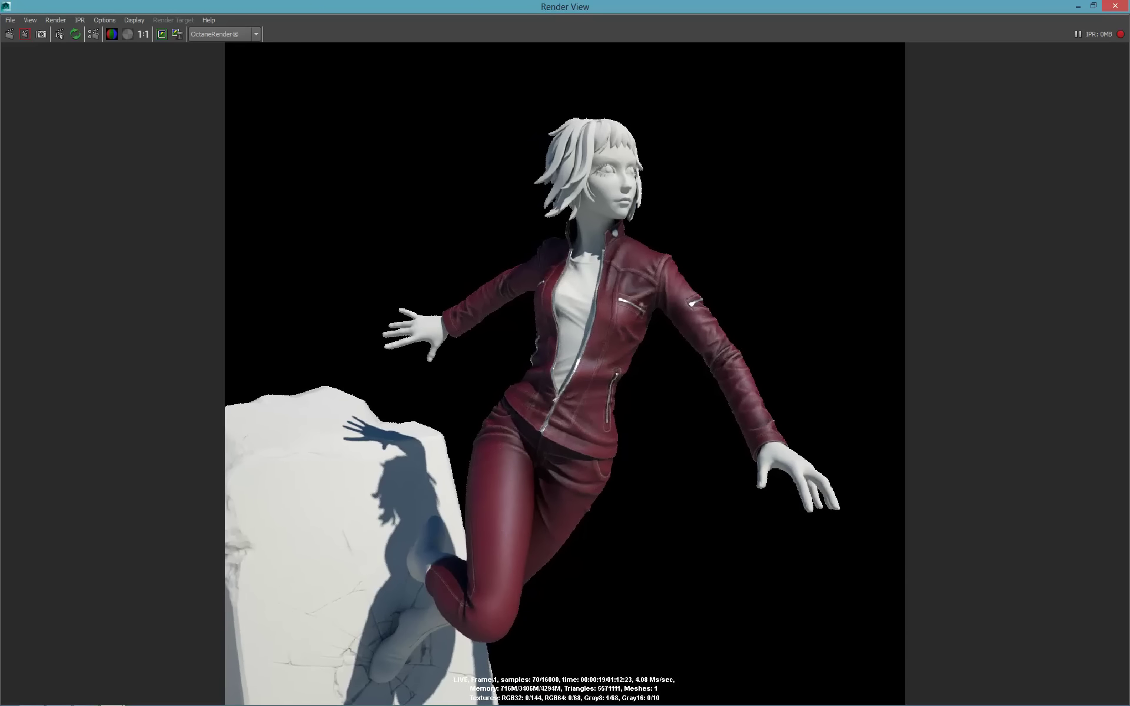
click(1093, 6)
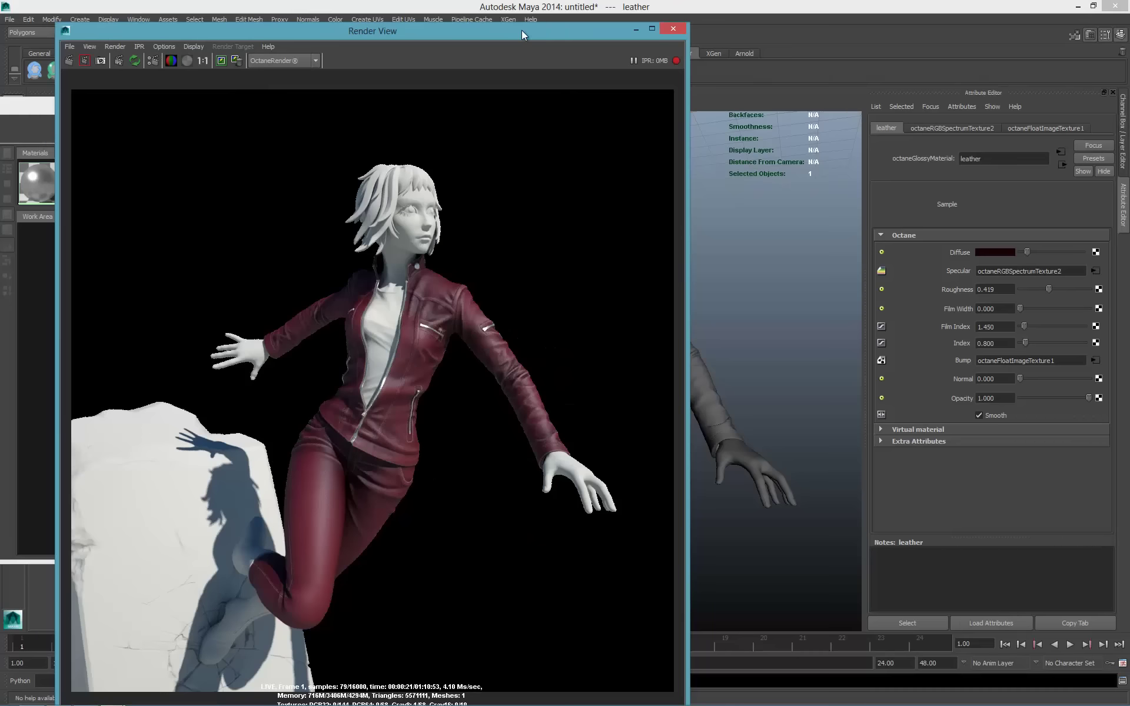
Place the render beside the viewport and inspect the leather grain and creases close up on the jacket sleeve.
drag(508, 30, 399, 23)
scroll(788, 288, up, 5)
alt+middle_drag(788, 284, 630, 286)
alt+right_drag(631, 286, 742, 302)
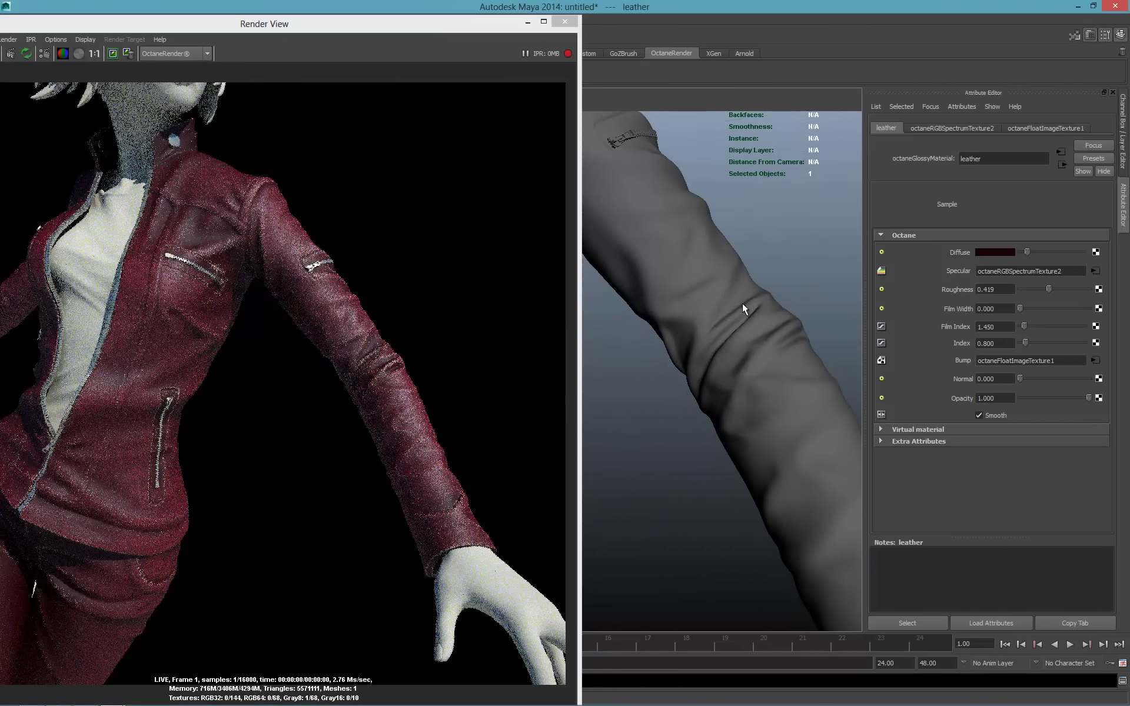
alt+middle_drag(742, 303, 675, 277)
alt+right_drag(676, 277, 728, 266)
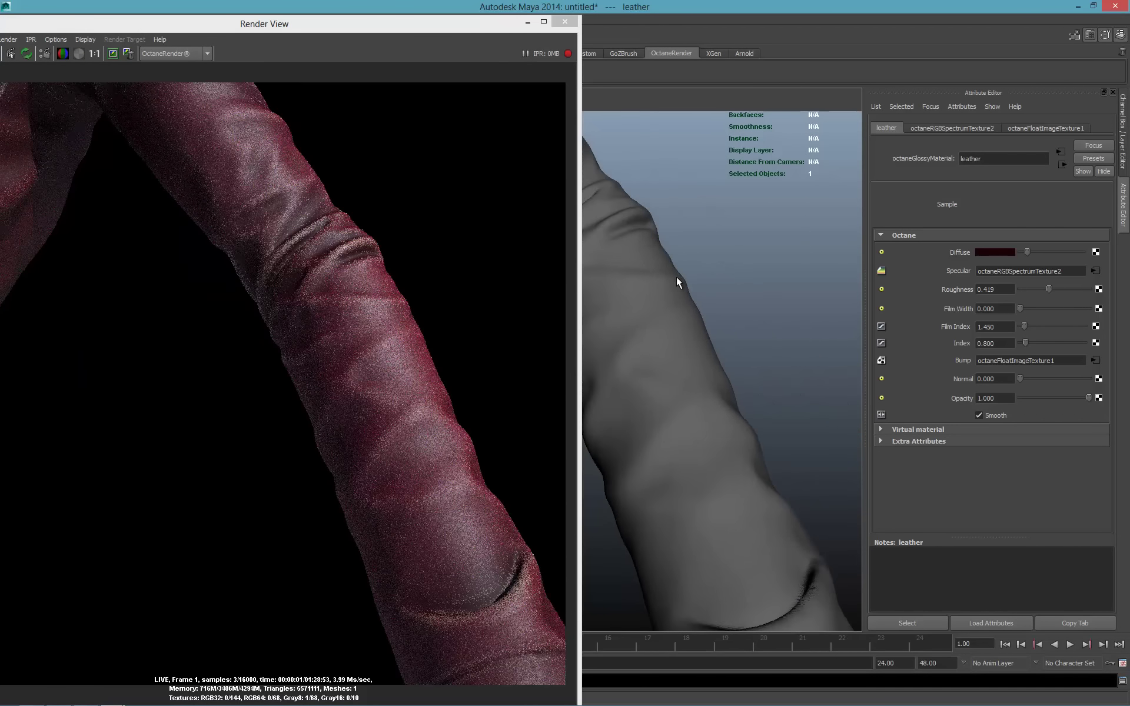
alt+drag(616, 294, 658, 284)
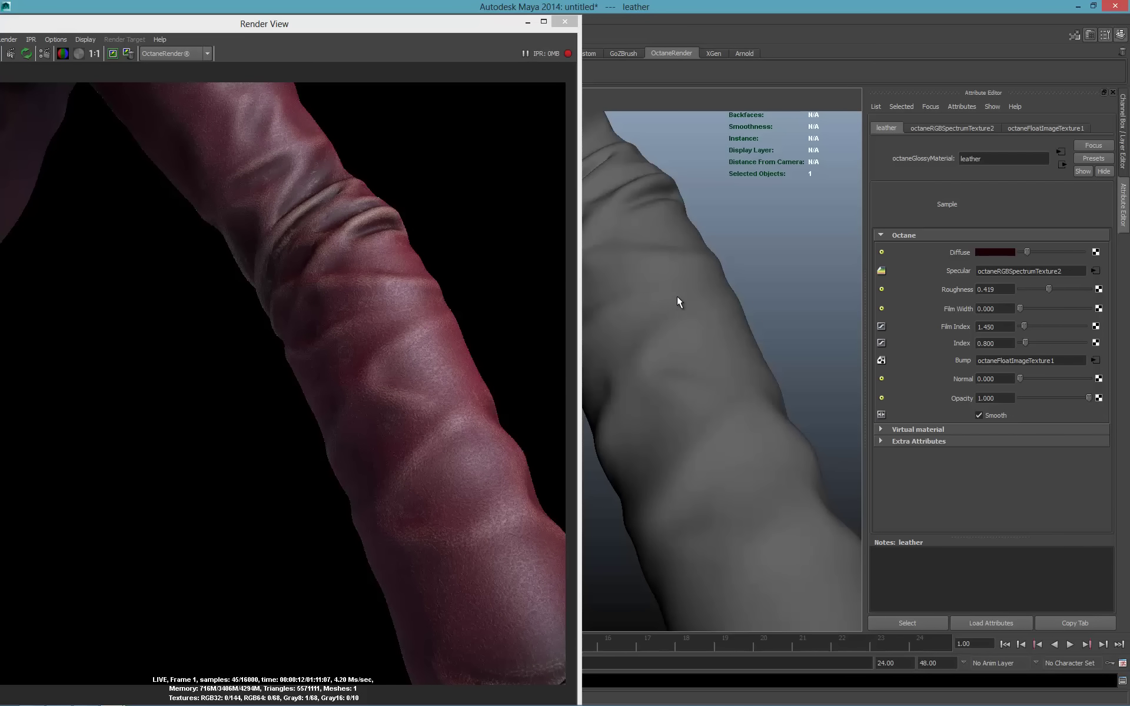
Return to a full-figure view and check how the leather suit catches light from different angles.
alt+right_drag(706, 247, 545, 263)
alt+right_drag(720, 305, 674, 263)
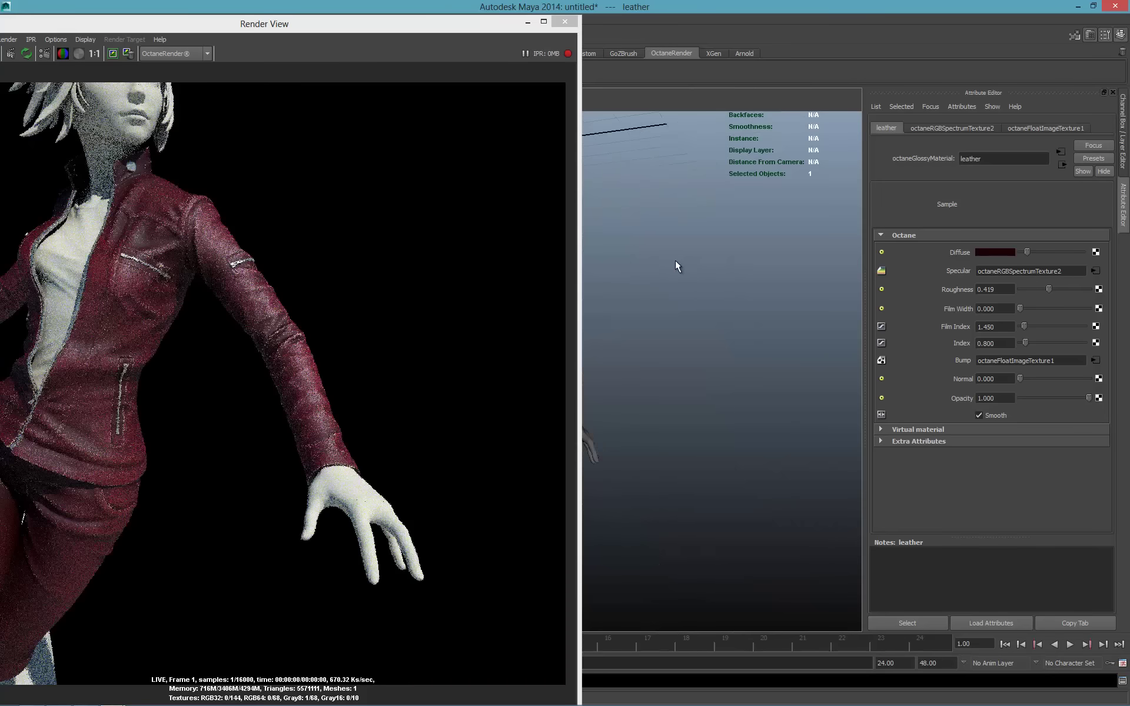
alt+middle_drag(674, 263, 750, 254)
alt+drag(698, 261, 752, 263)
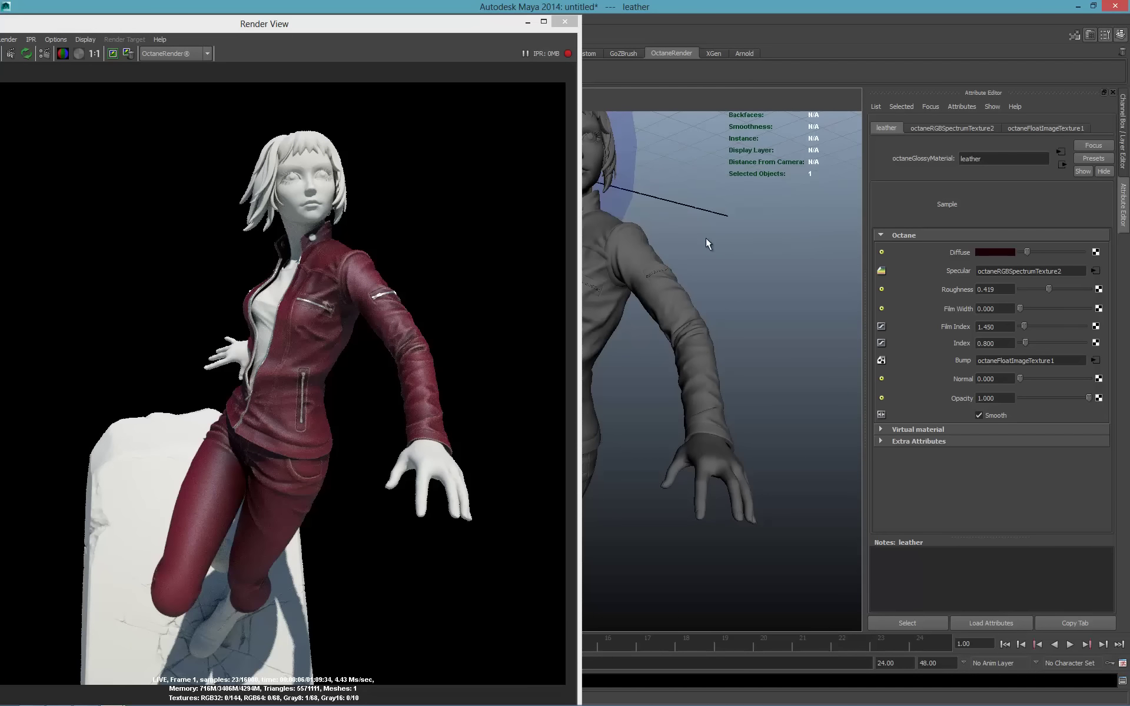
alt+drag(707, 239, 666, 285)
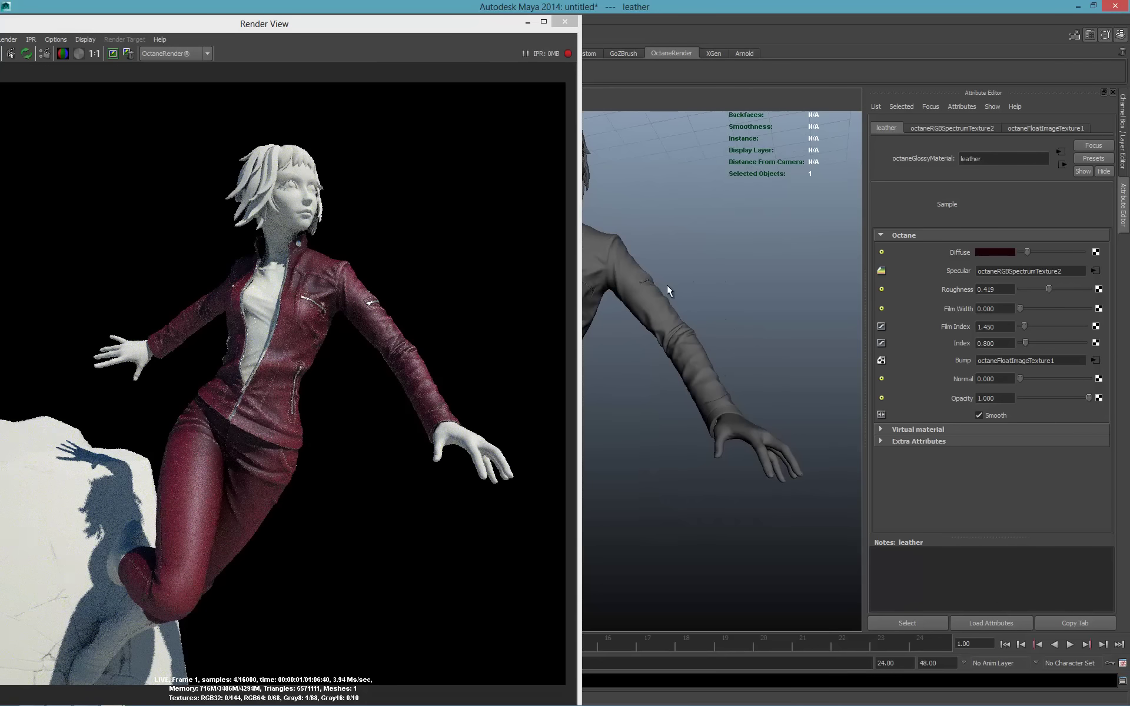